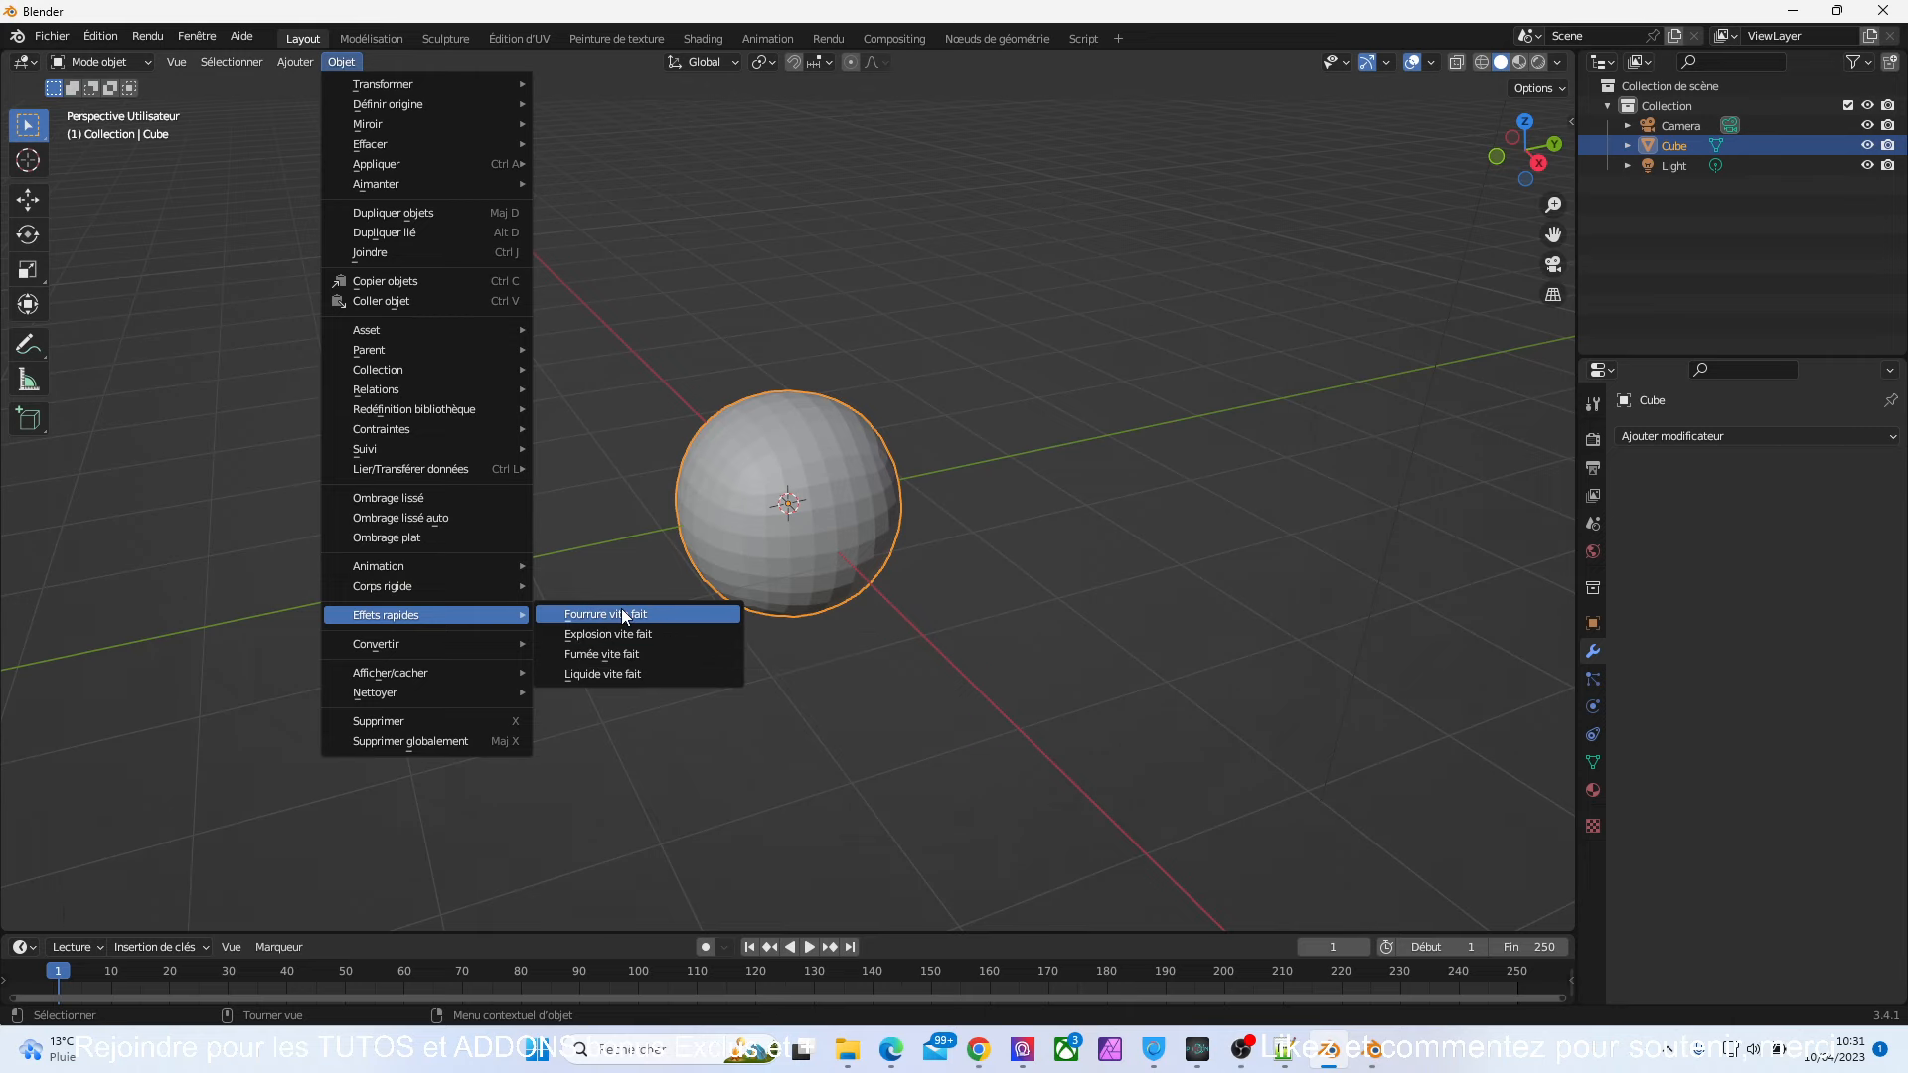
- Apply the Quick Fur effect (Fourrure vite fait) to the sphere
{"action": "left_click", "coordinate": [622, 610]}
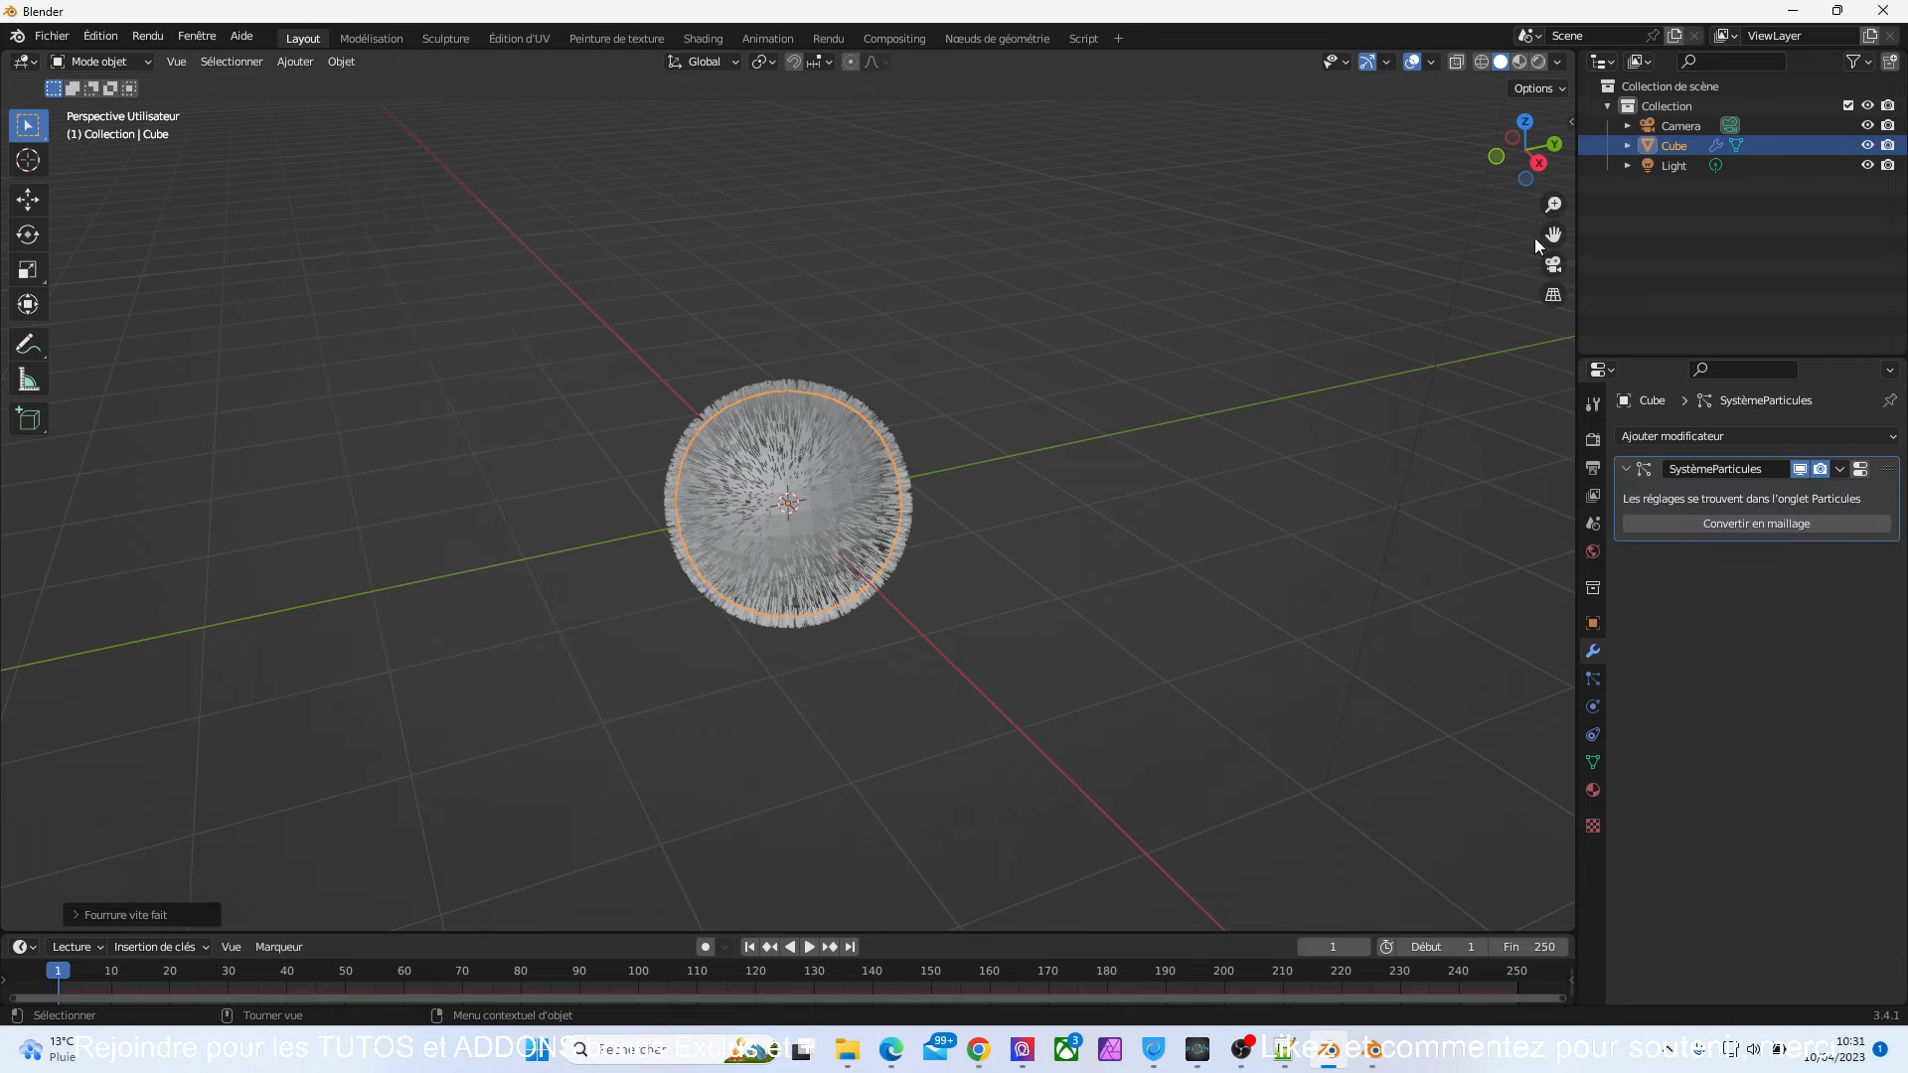
{"action": "left_click_drag", "start_coordinate": [1553, 203], "coordinate": [1553, 158]}
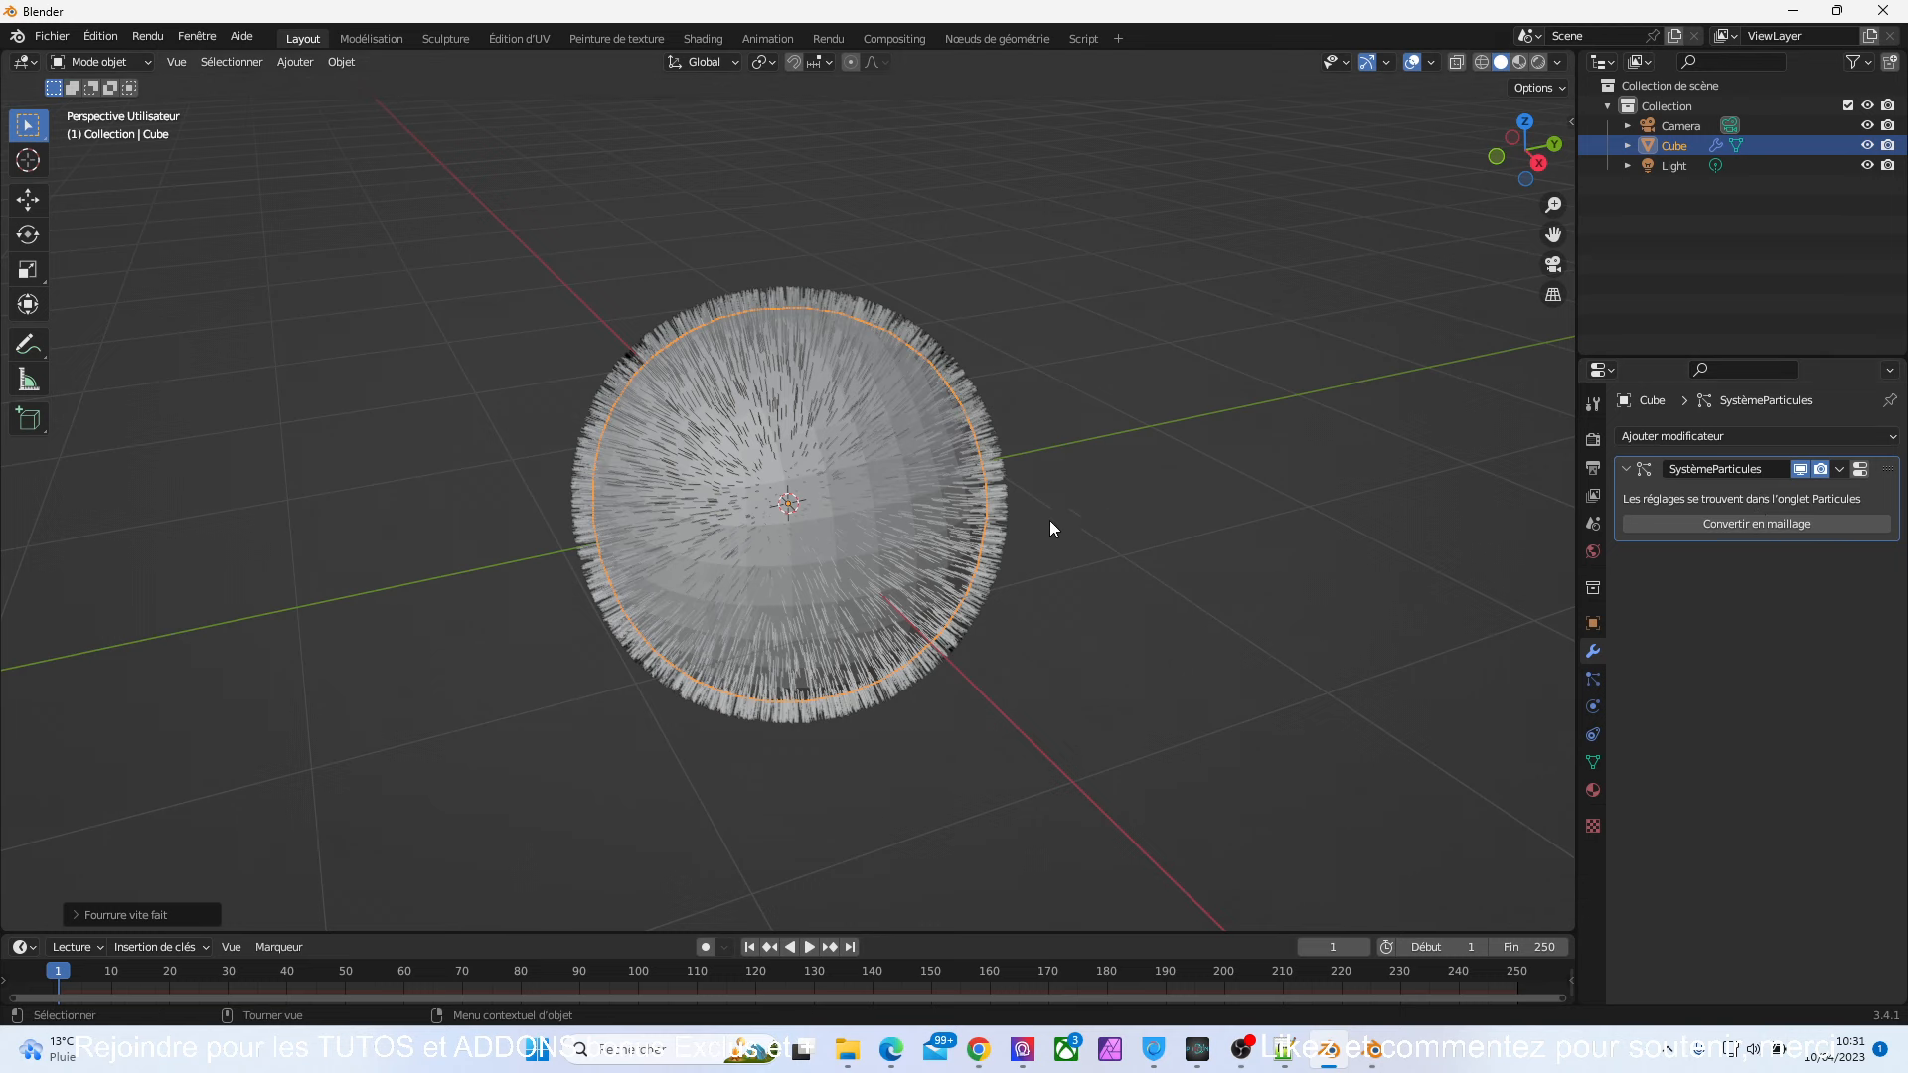
{"action": "left_click_drag", "start_coordinate": [1552, 211], "coordinate": [1553, 268]}
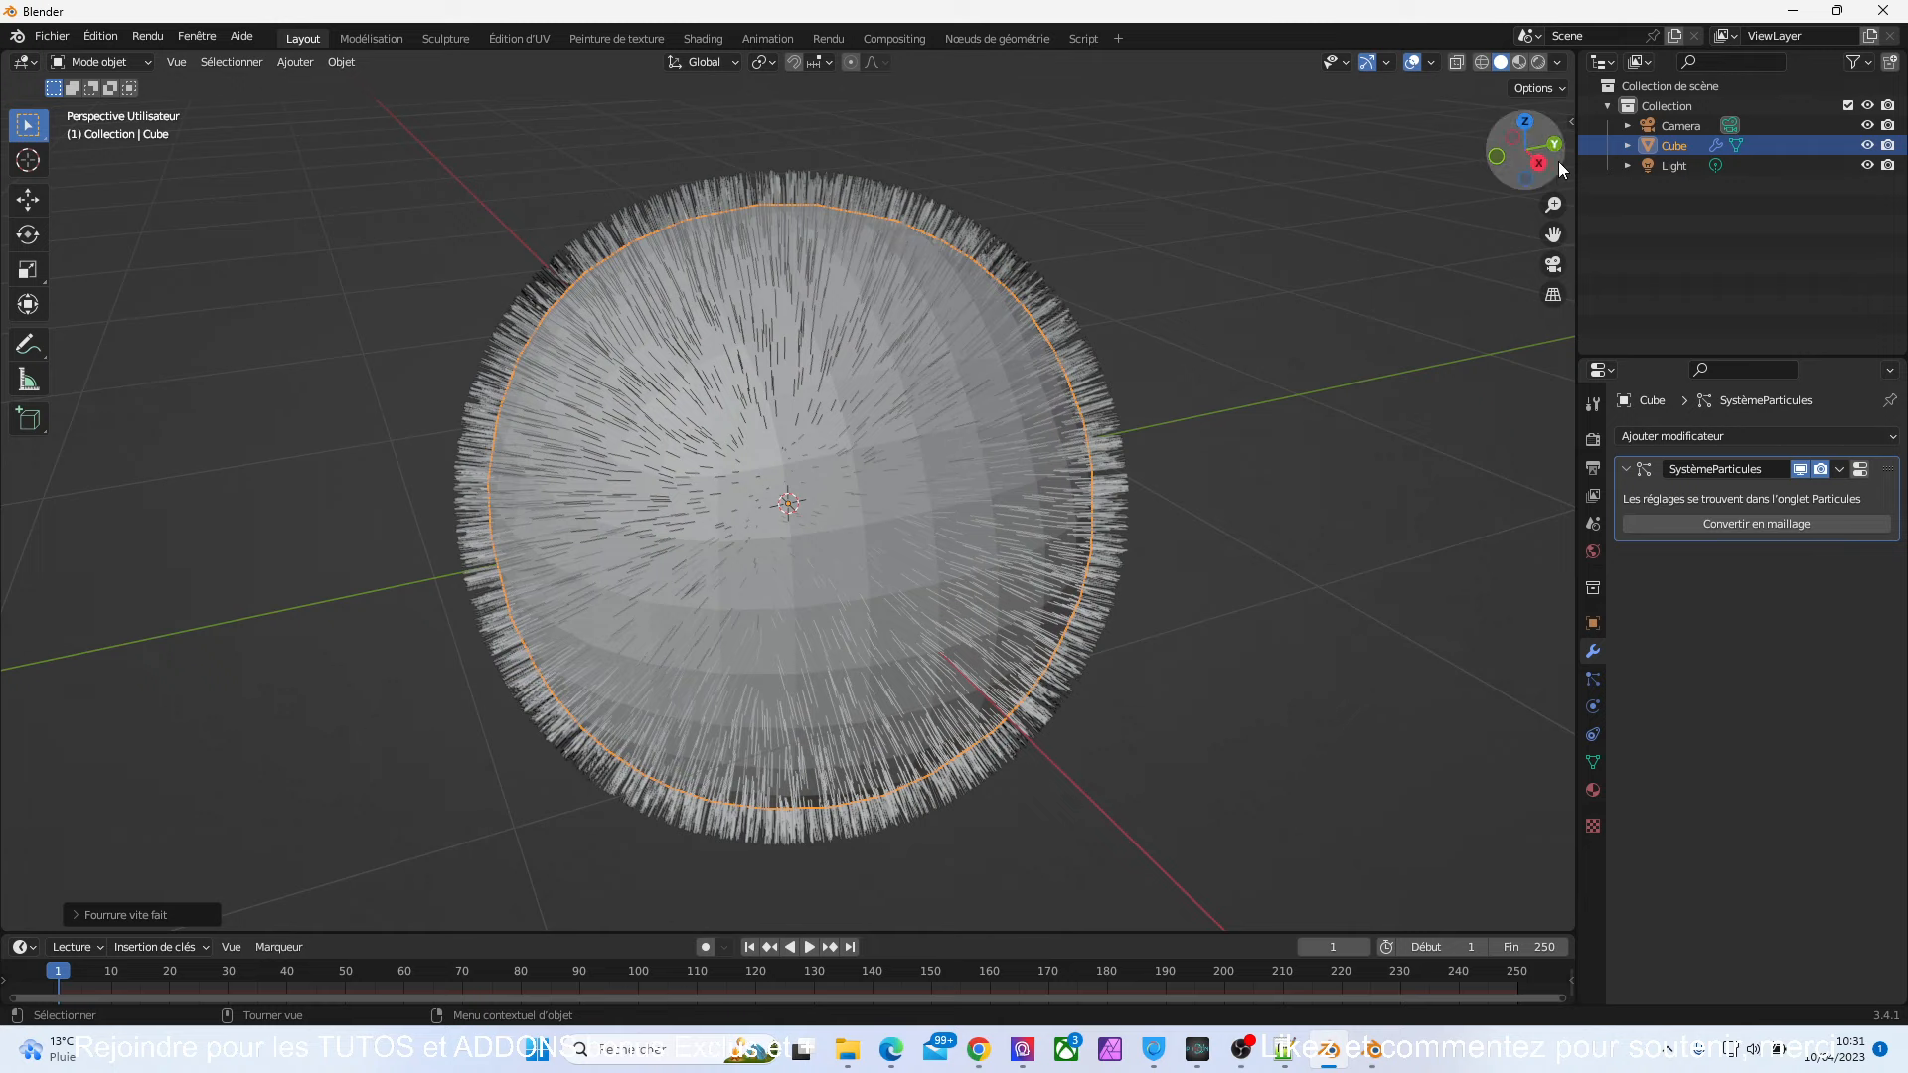
{"action": "left_click_drag", "start_coordinate": [1555, 169], "coordinate": [1554, 173]}
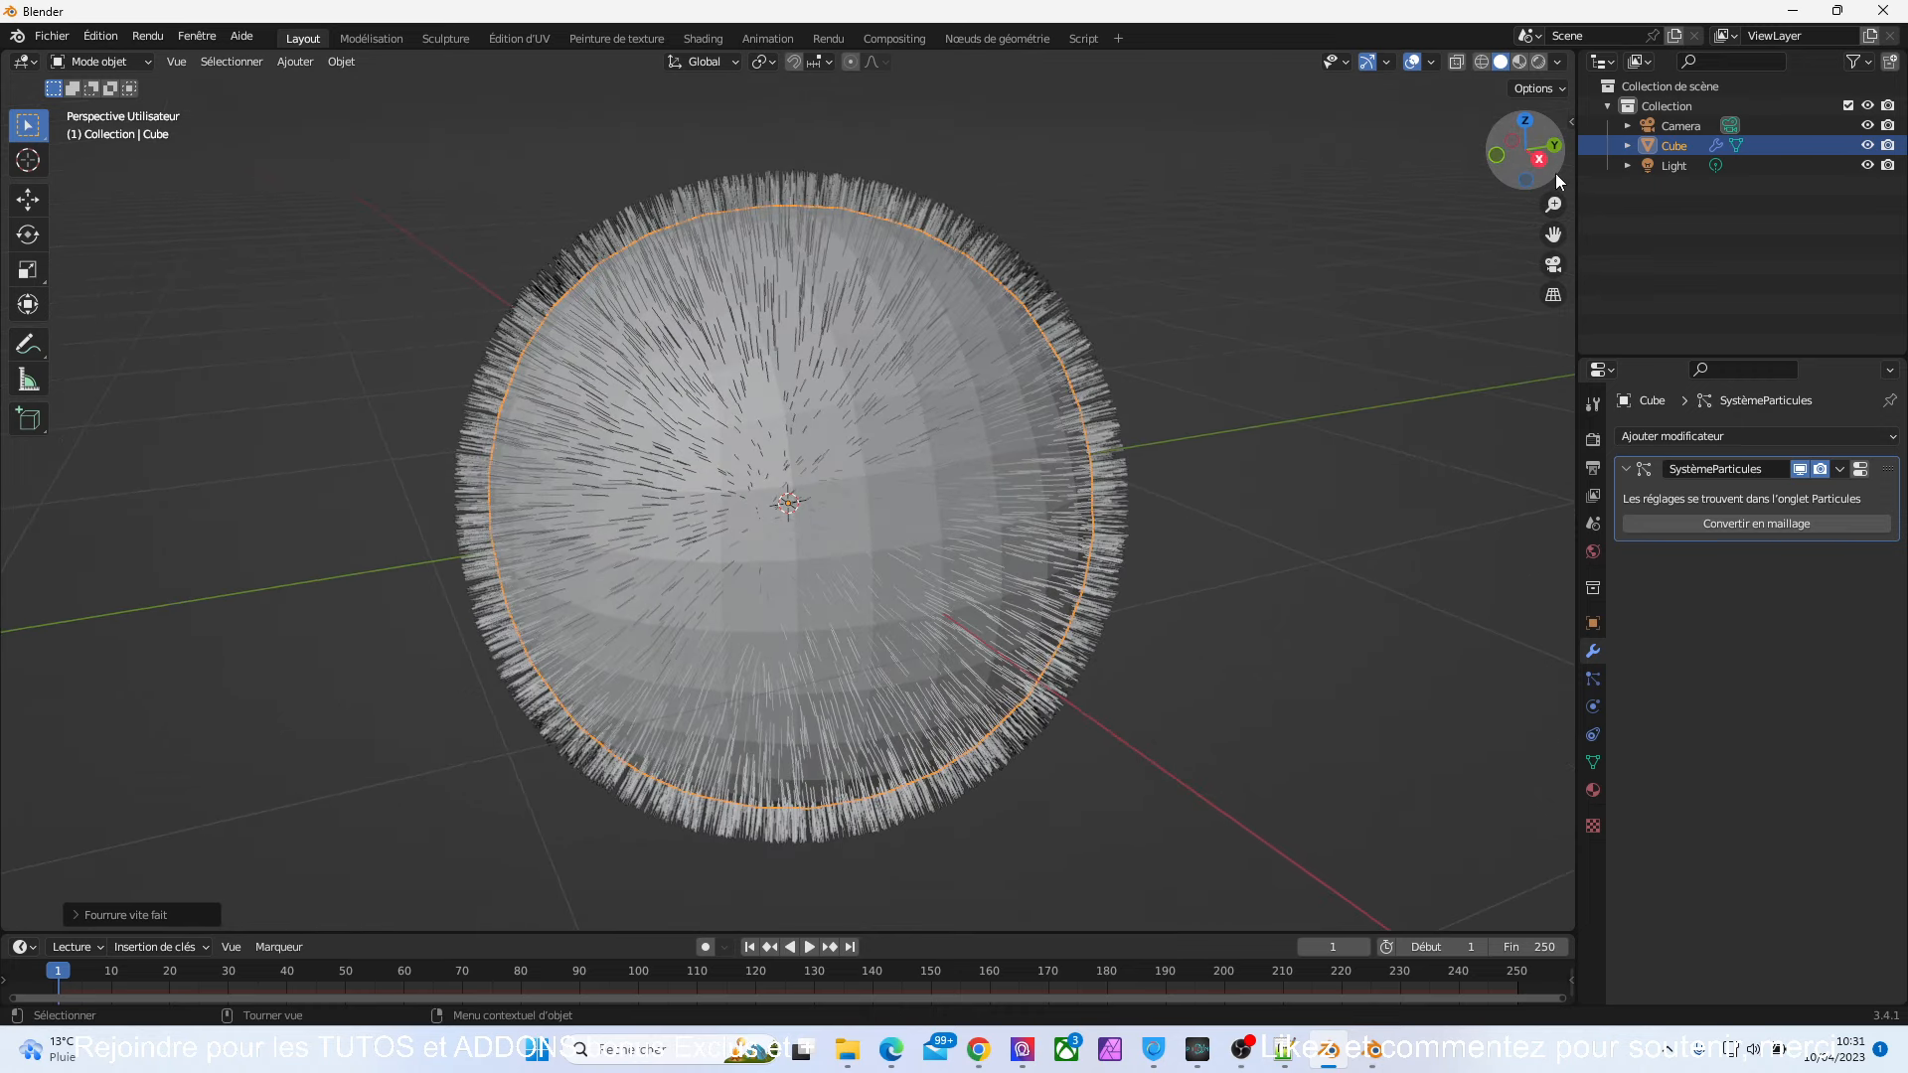
- Apply smooth shading (Ombrage lissé) to the furry sphere
{"action": "left_click", "coordinate": [846, 443]}
{"action": "right_click", "coordinate": [847, 452]}
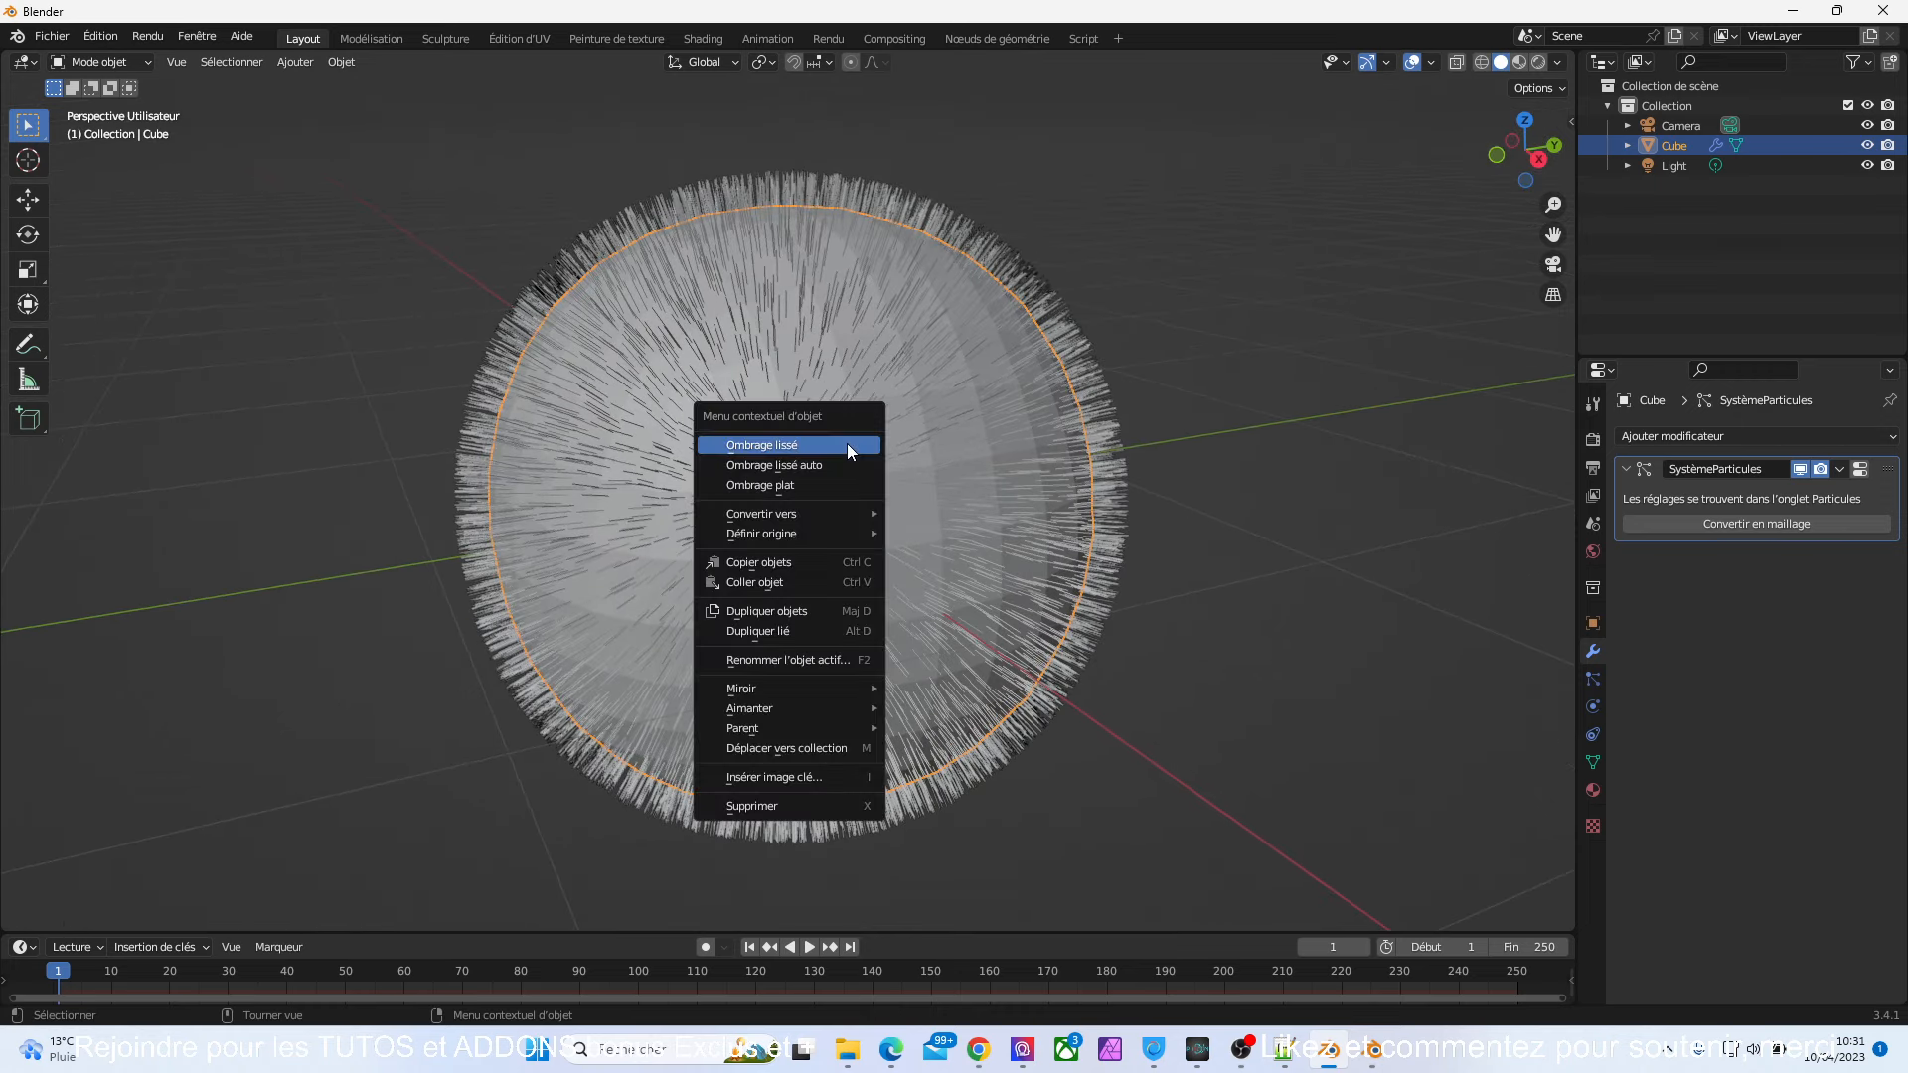
{"action": "left_click", "coordinate": [791, 443]}
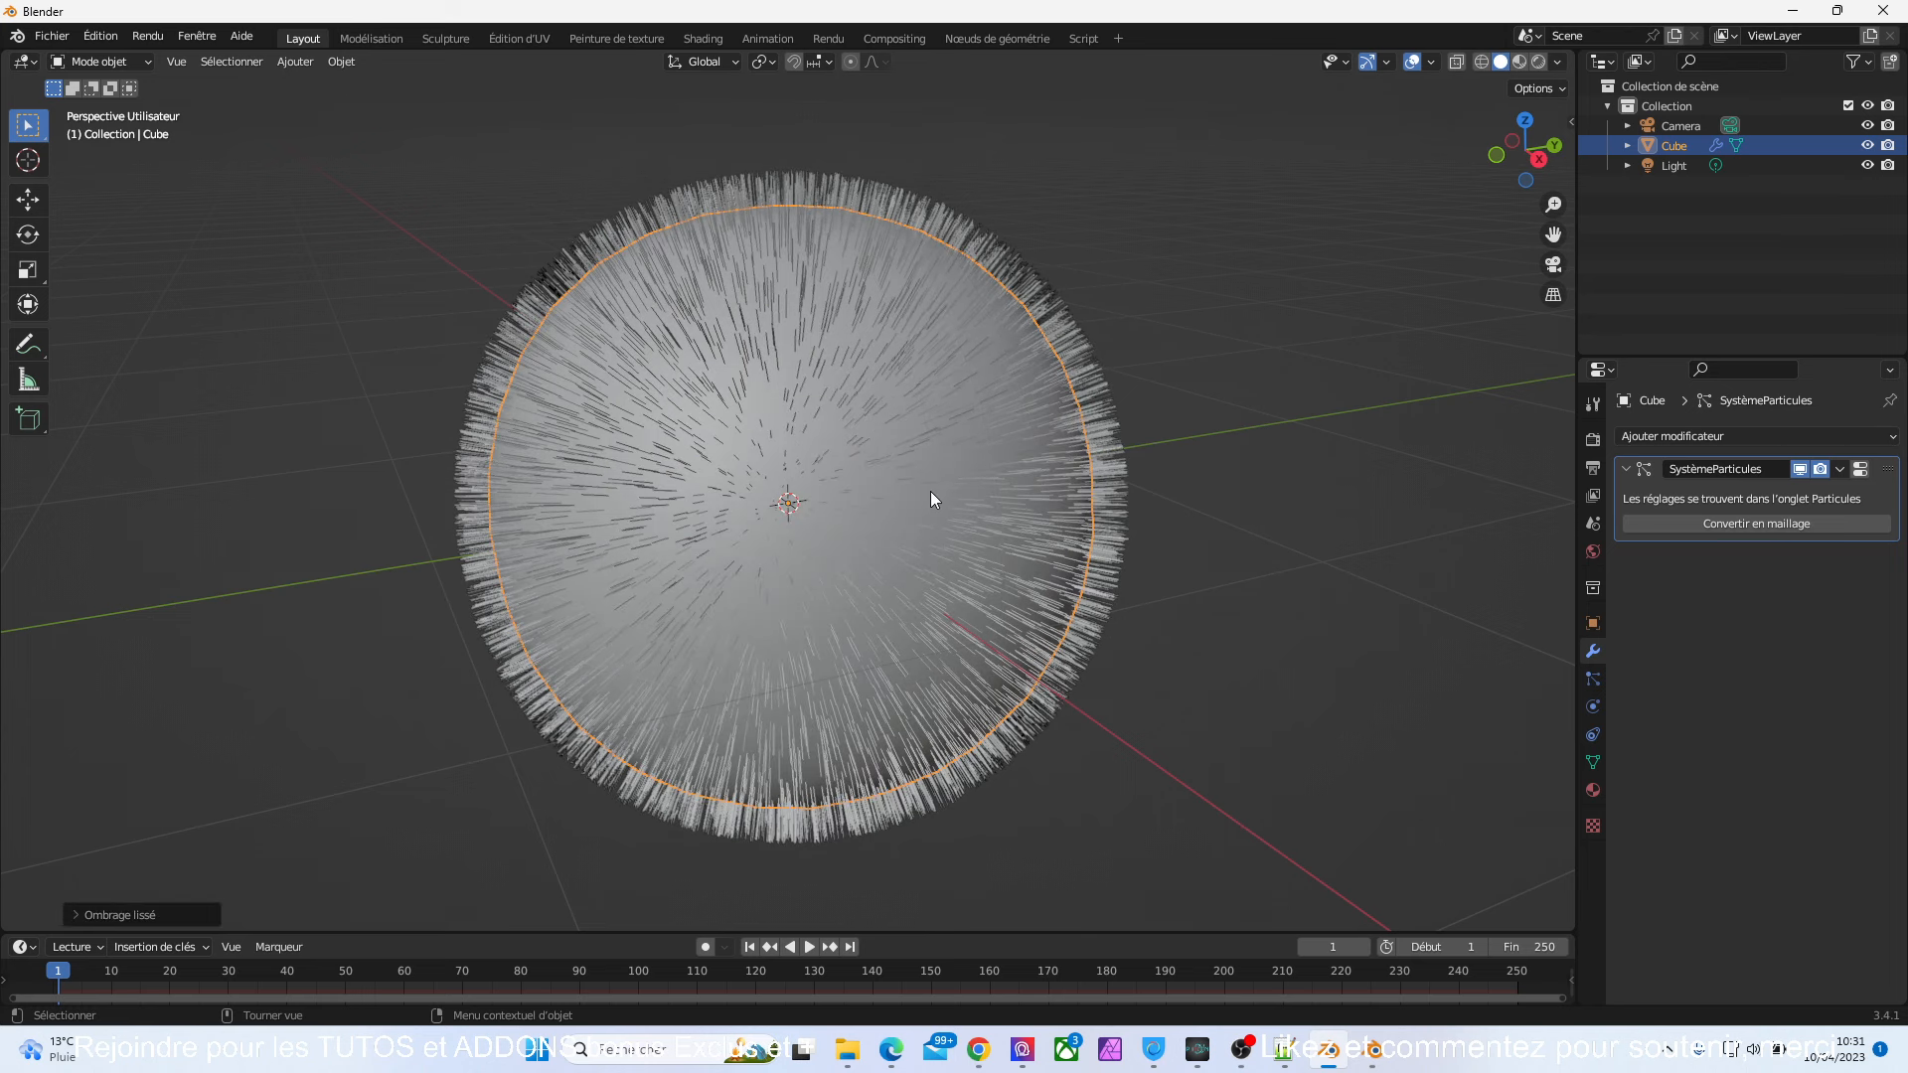
- Enable ambient occlusion and high bit depth shadows in the Eevee render settings
{"action": "left_click", "coordinate": [1593, 439]}
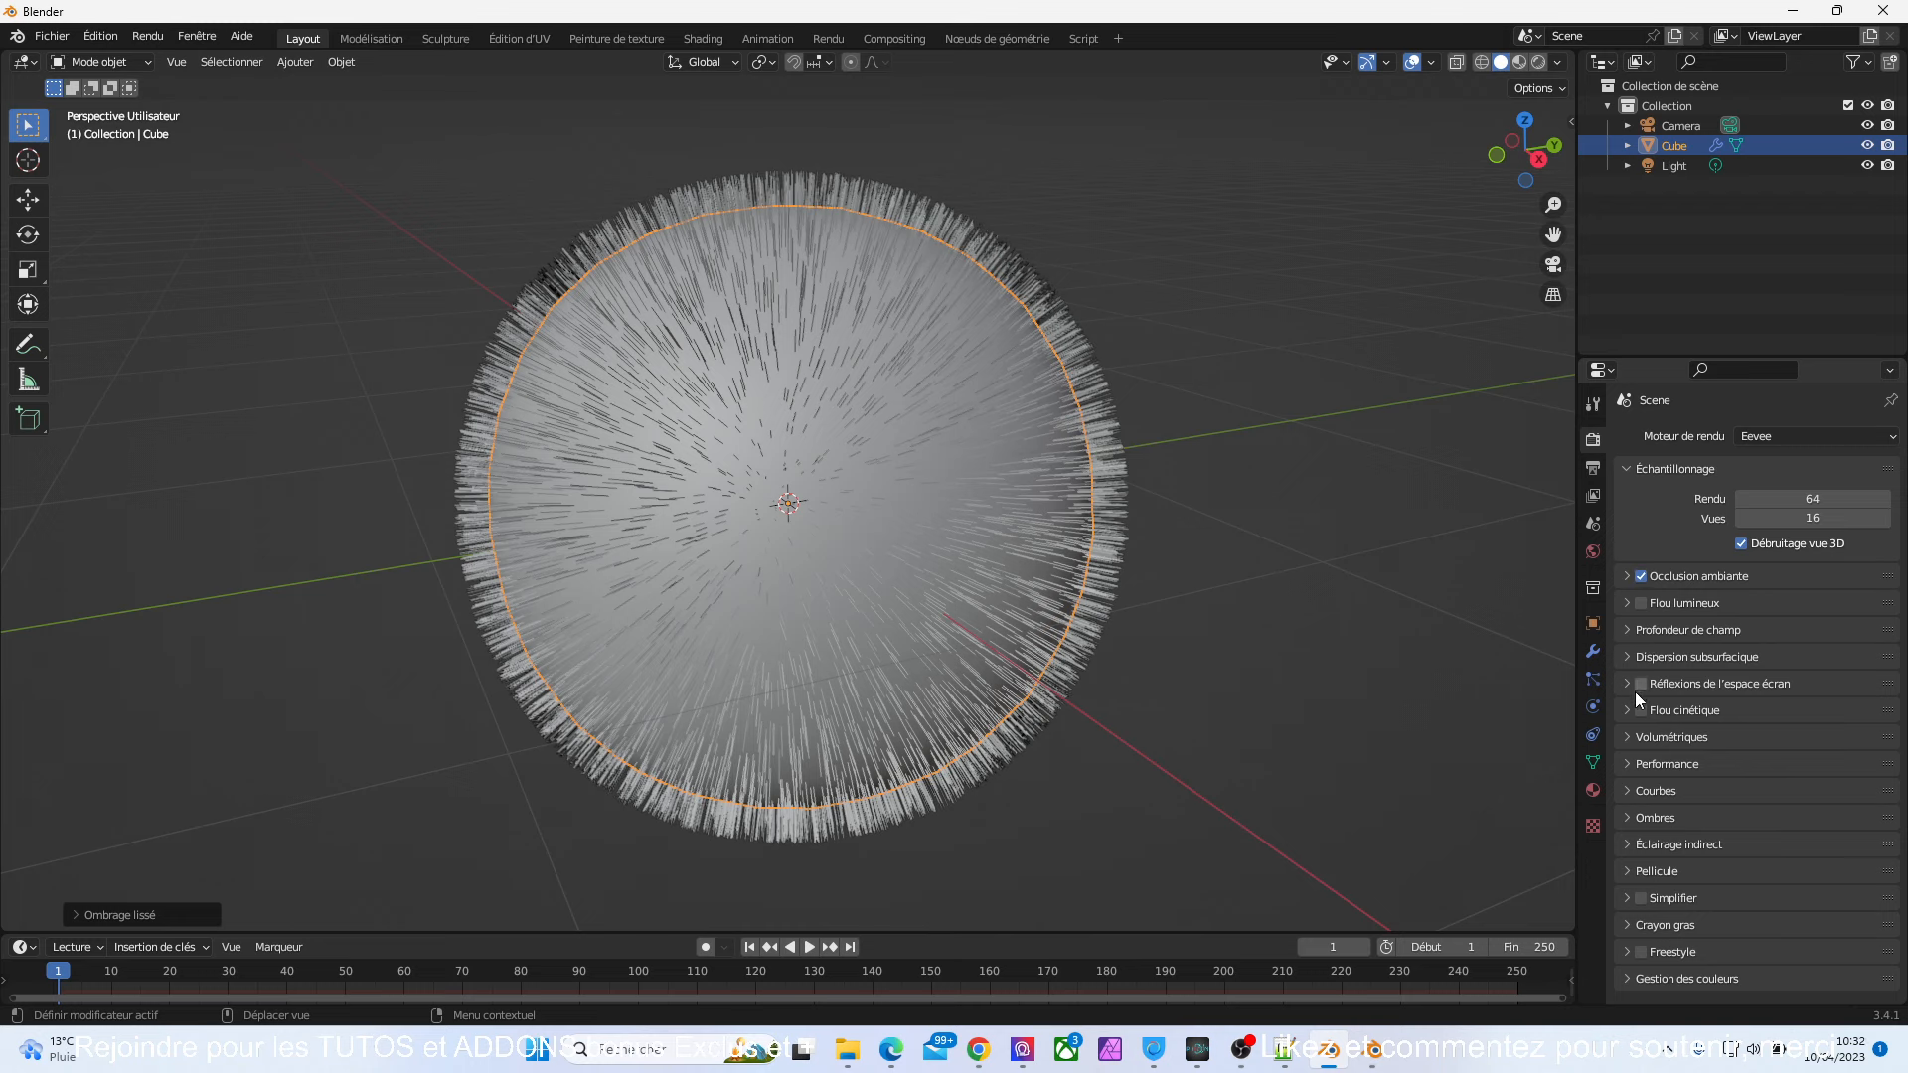
{"action": "left_click", "coordinate": [1625, 818]}
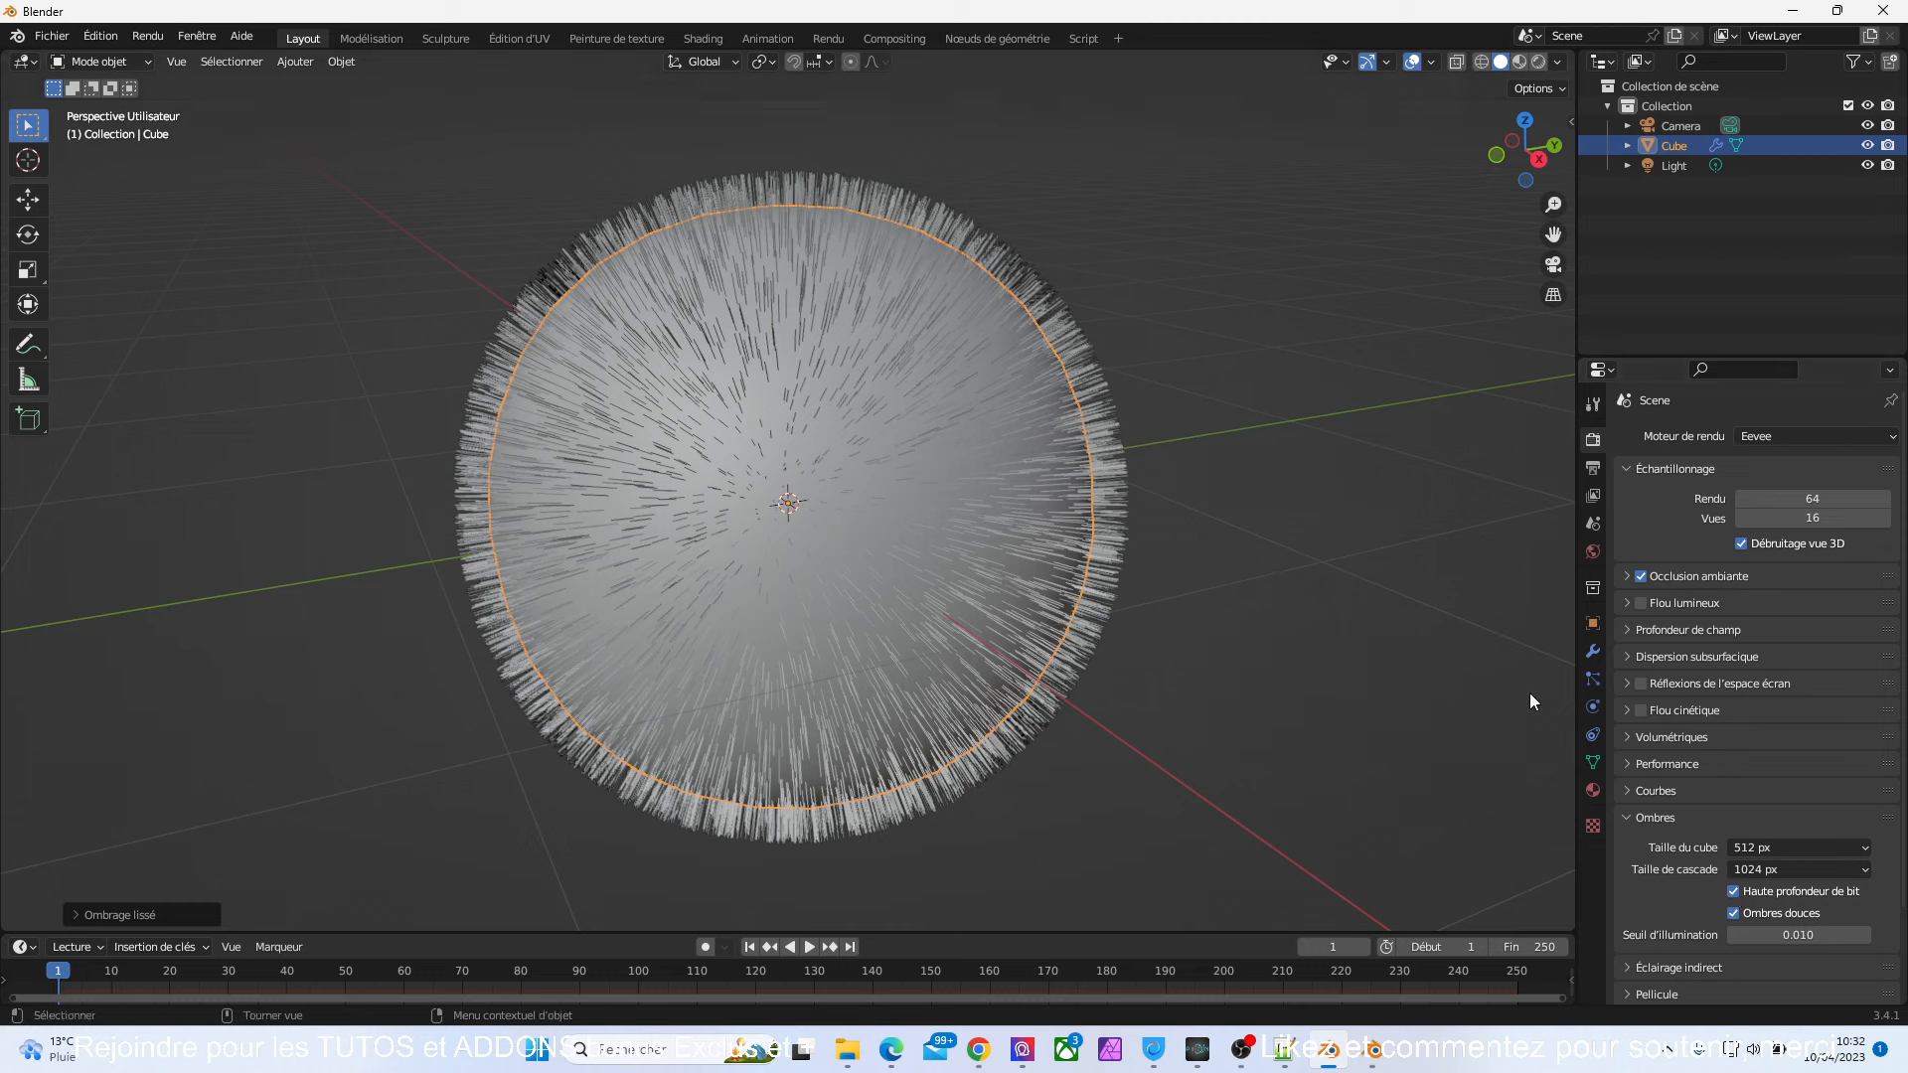
- Enable contact shadows (Ombres de contact) on the scene's point light
{"action": "left_click", "coordinate": [1679, 165]}
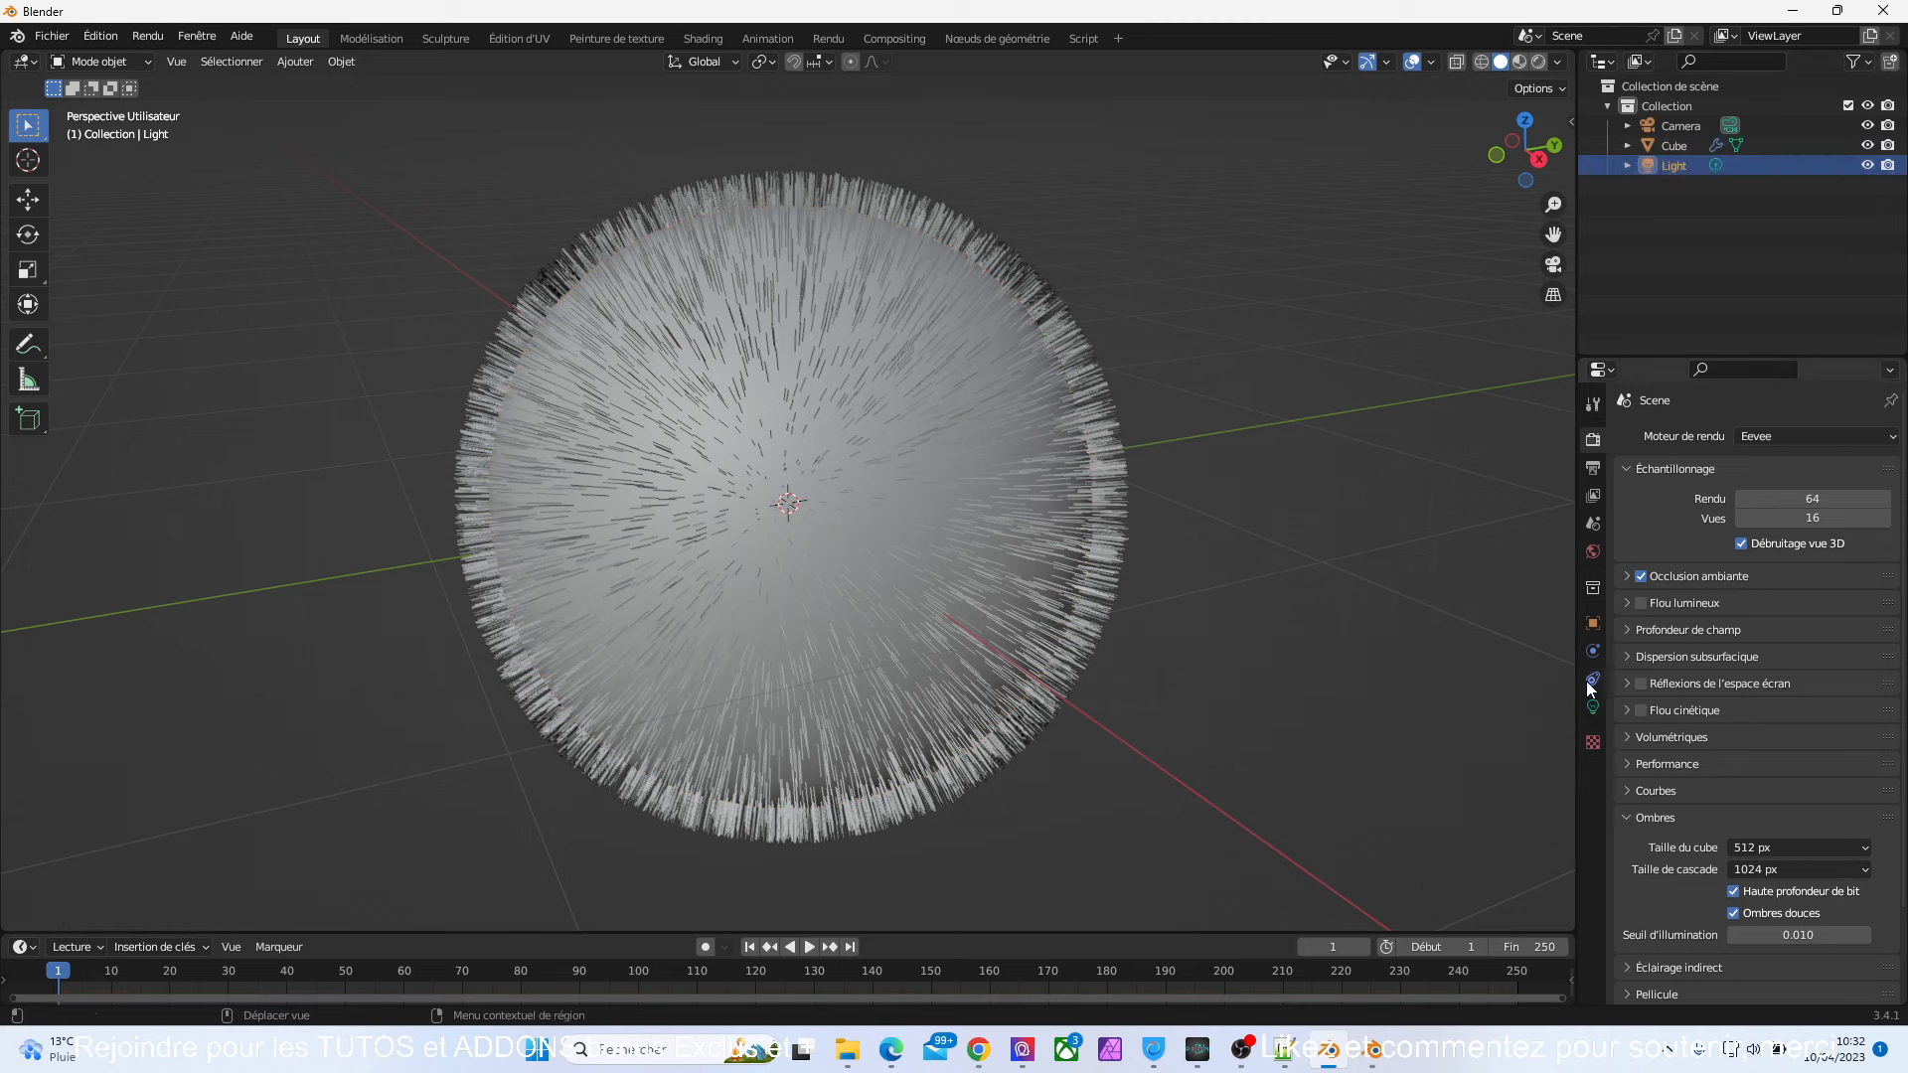
{"action": "left_click", "coordinate": [1592, 707]}
{"action": "left_click", "coordinate": [1625, 736]}
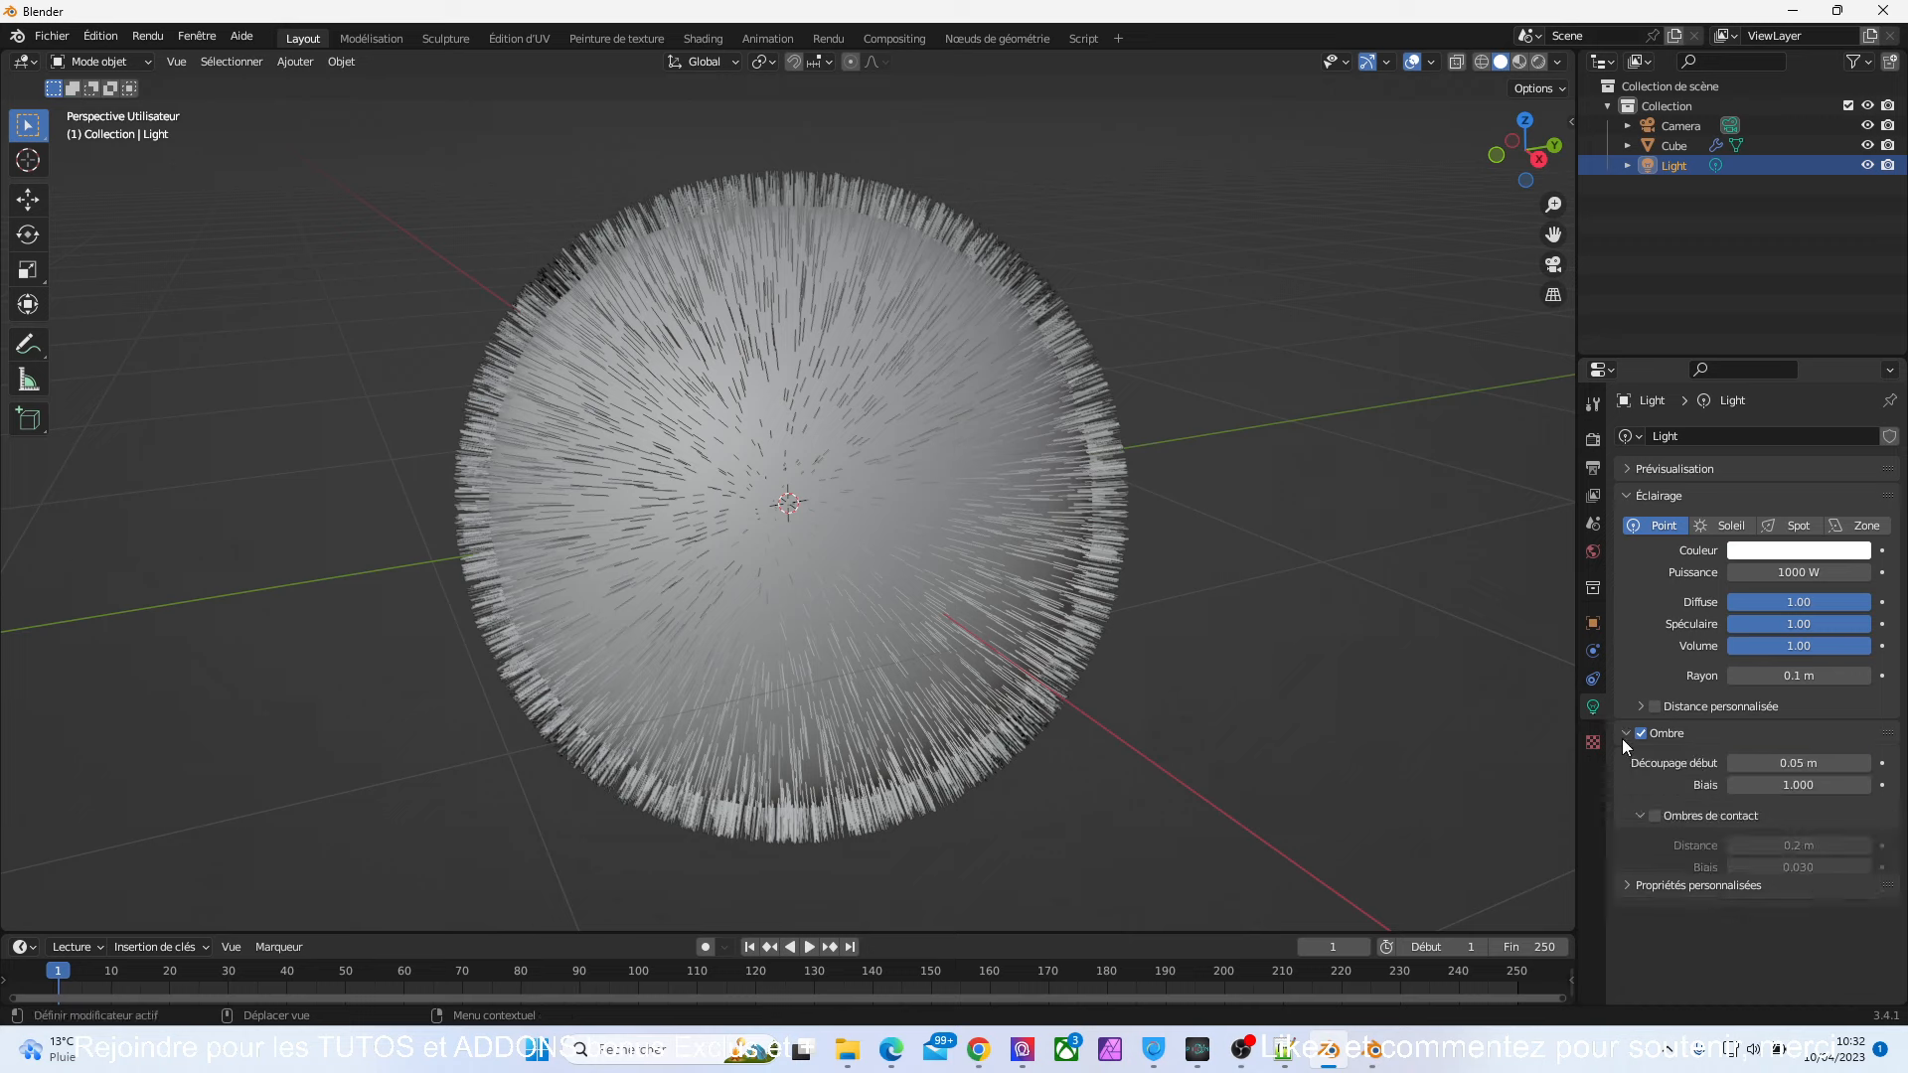
{"action": "left_click", "coordinate": [1652, 815]}
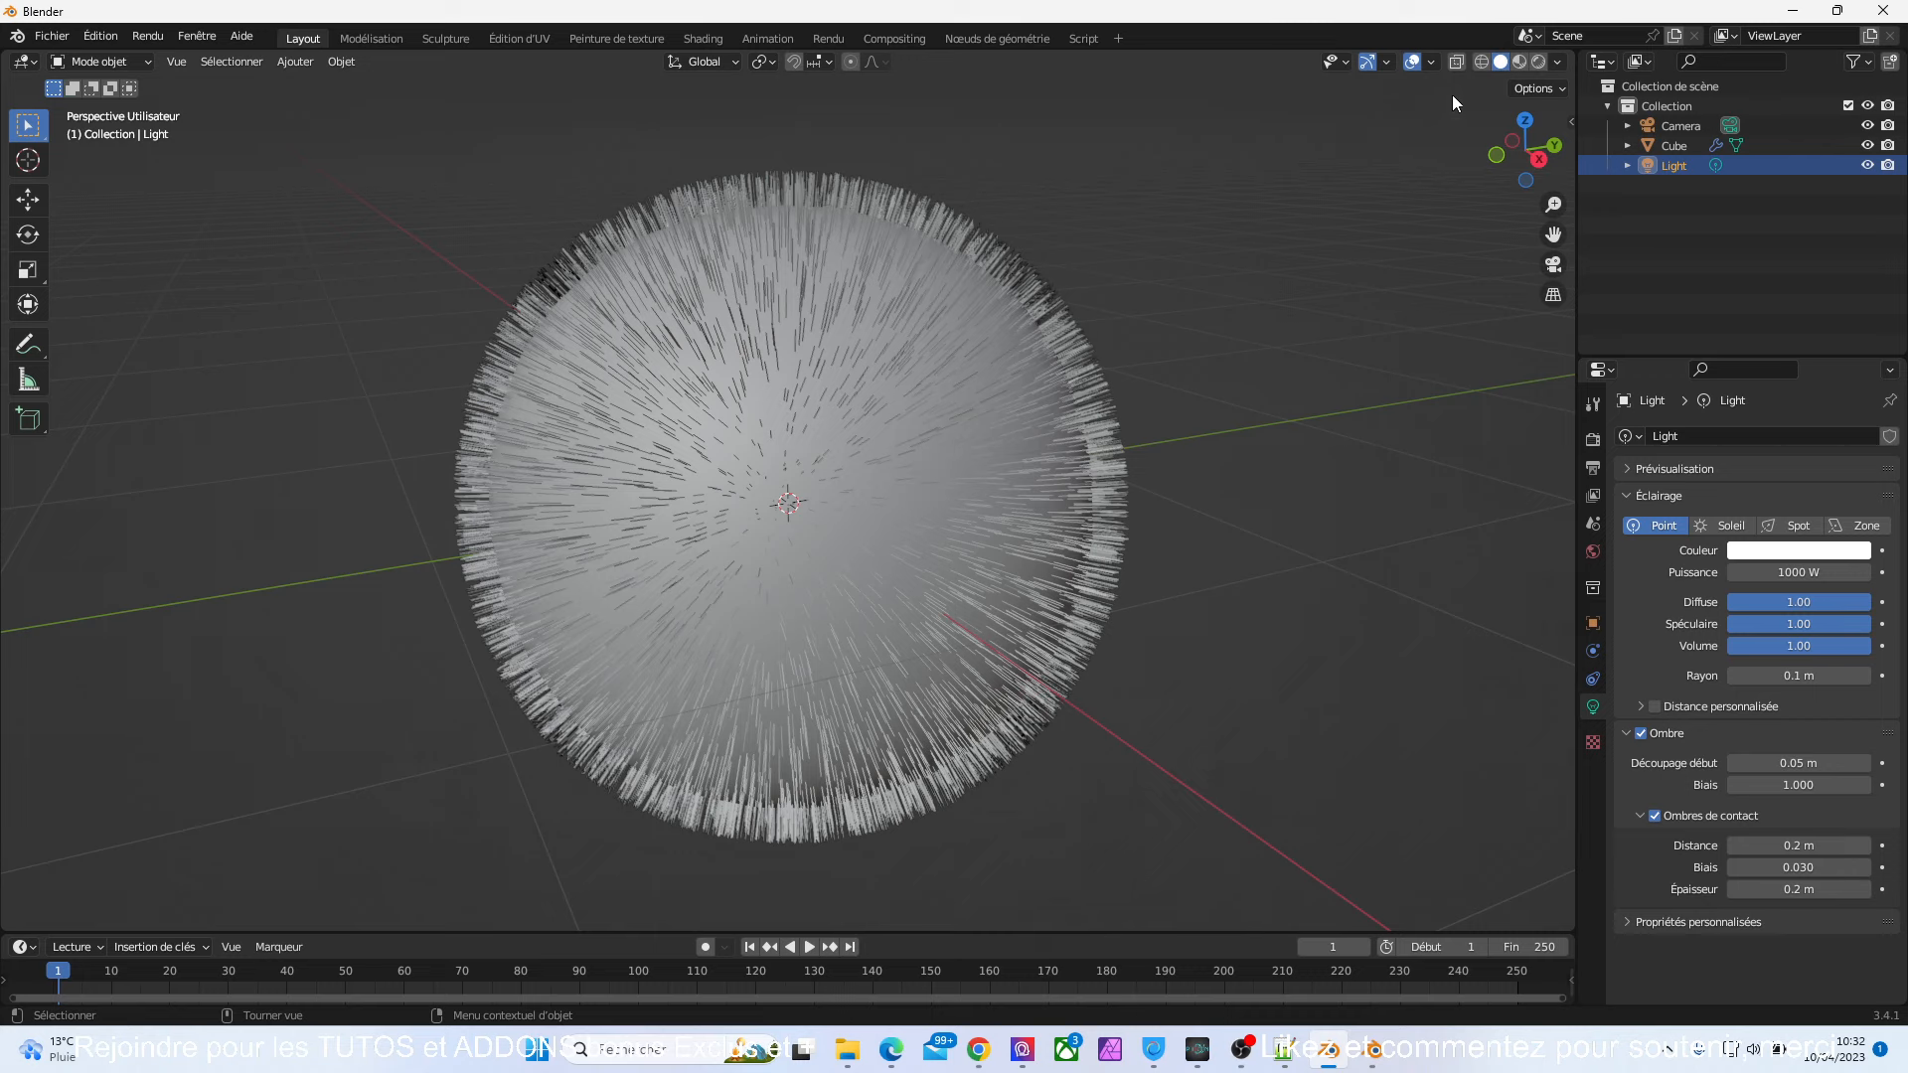
- Switch the viewport to rendered shading and inspect the fur from several angles
{"action": "left_click", "coordinate": [1536, 61]}
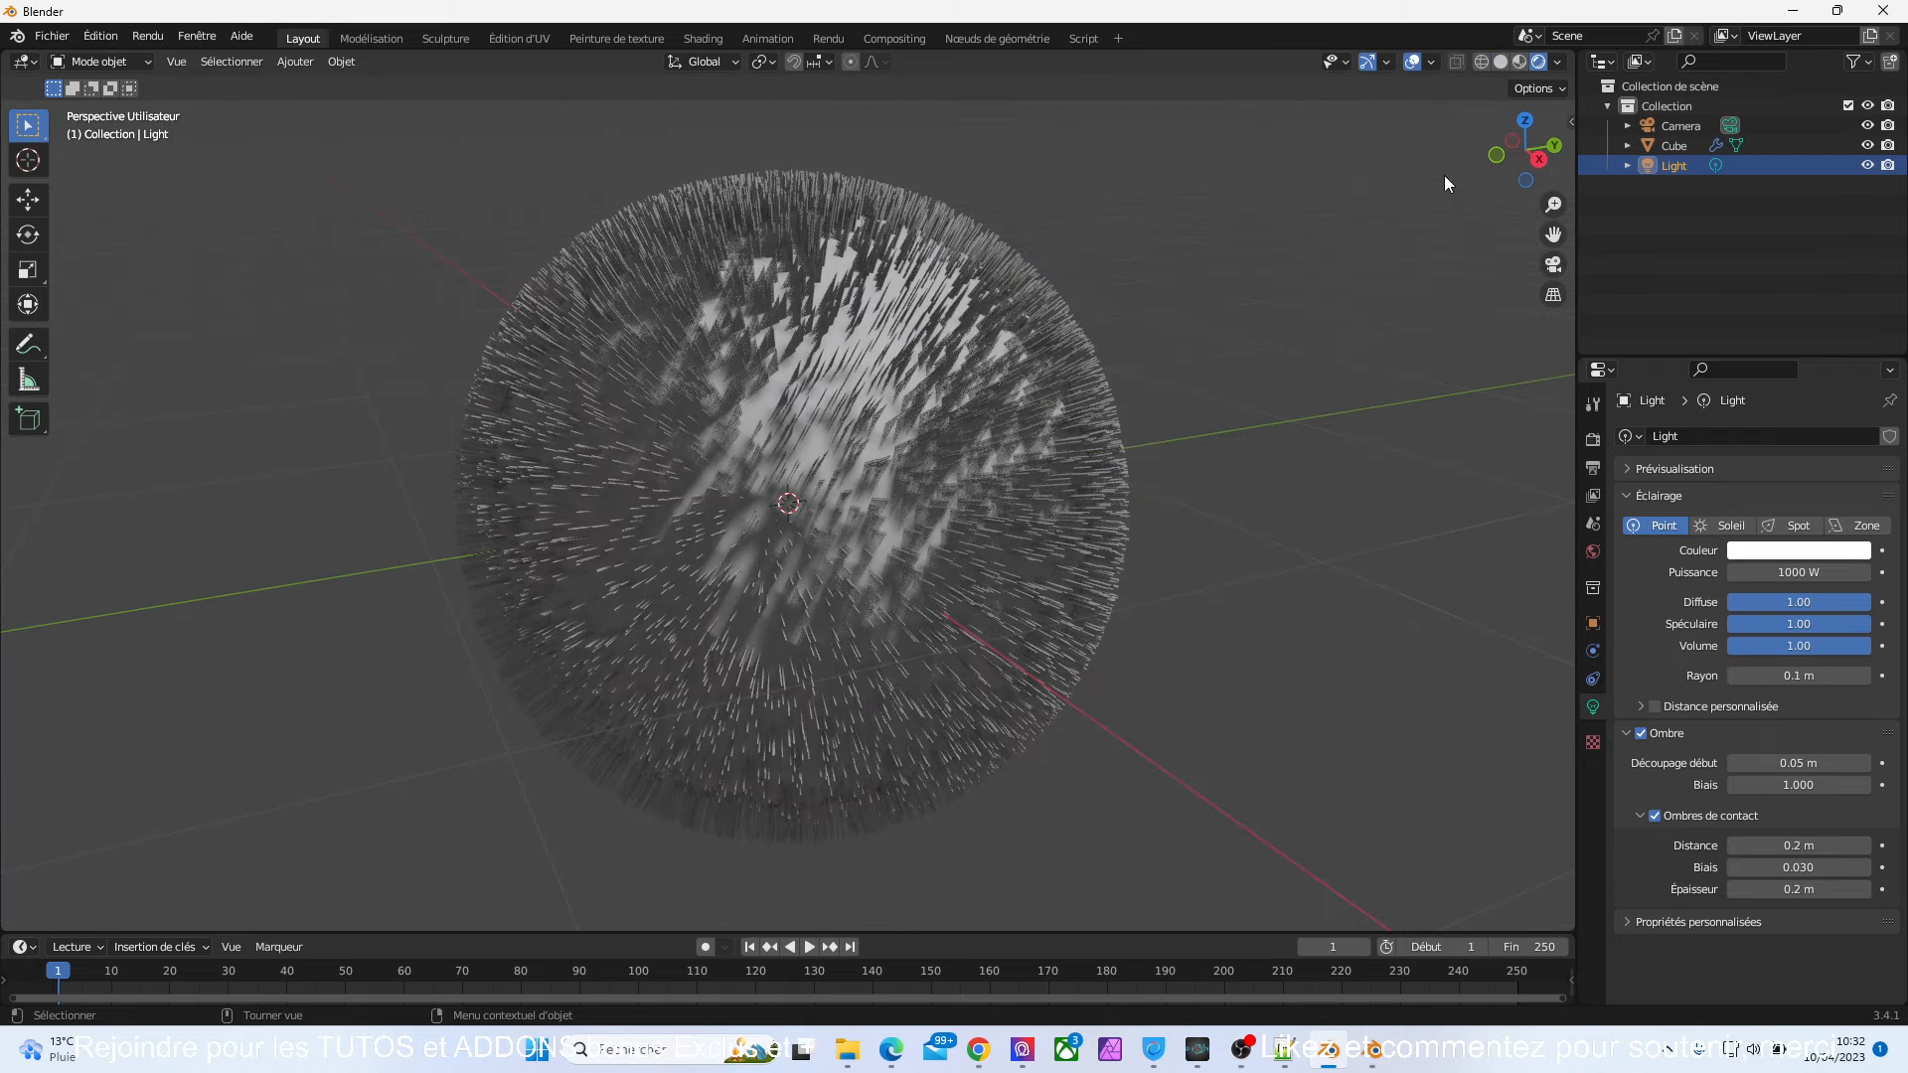
{"action": "mouse_move", "coordinate": [1548, 179]}
{"action": "left_mouse_down"}
{"action": "mouse_move", "coordinate": [1580, 183]}
{"action": "mouse_move", "coordinate": [1496, 177]}
{"action": "mouse_move", "coordinate": [1631, 180]}
{"action": "mouse_move", "coordinate": [1551, 182]}
{"action": "left_mouse_up"}
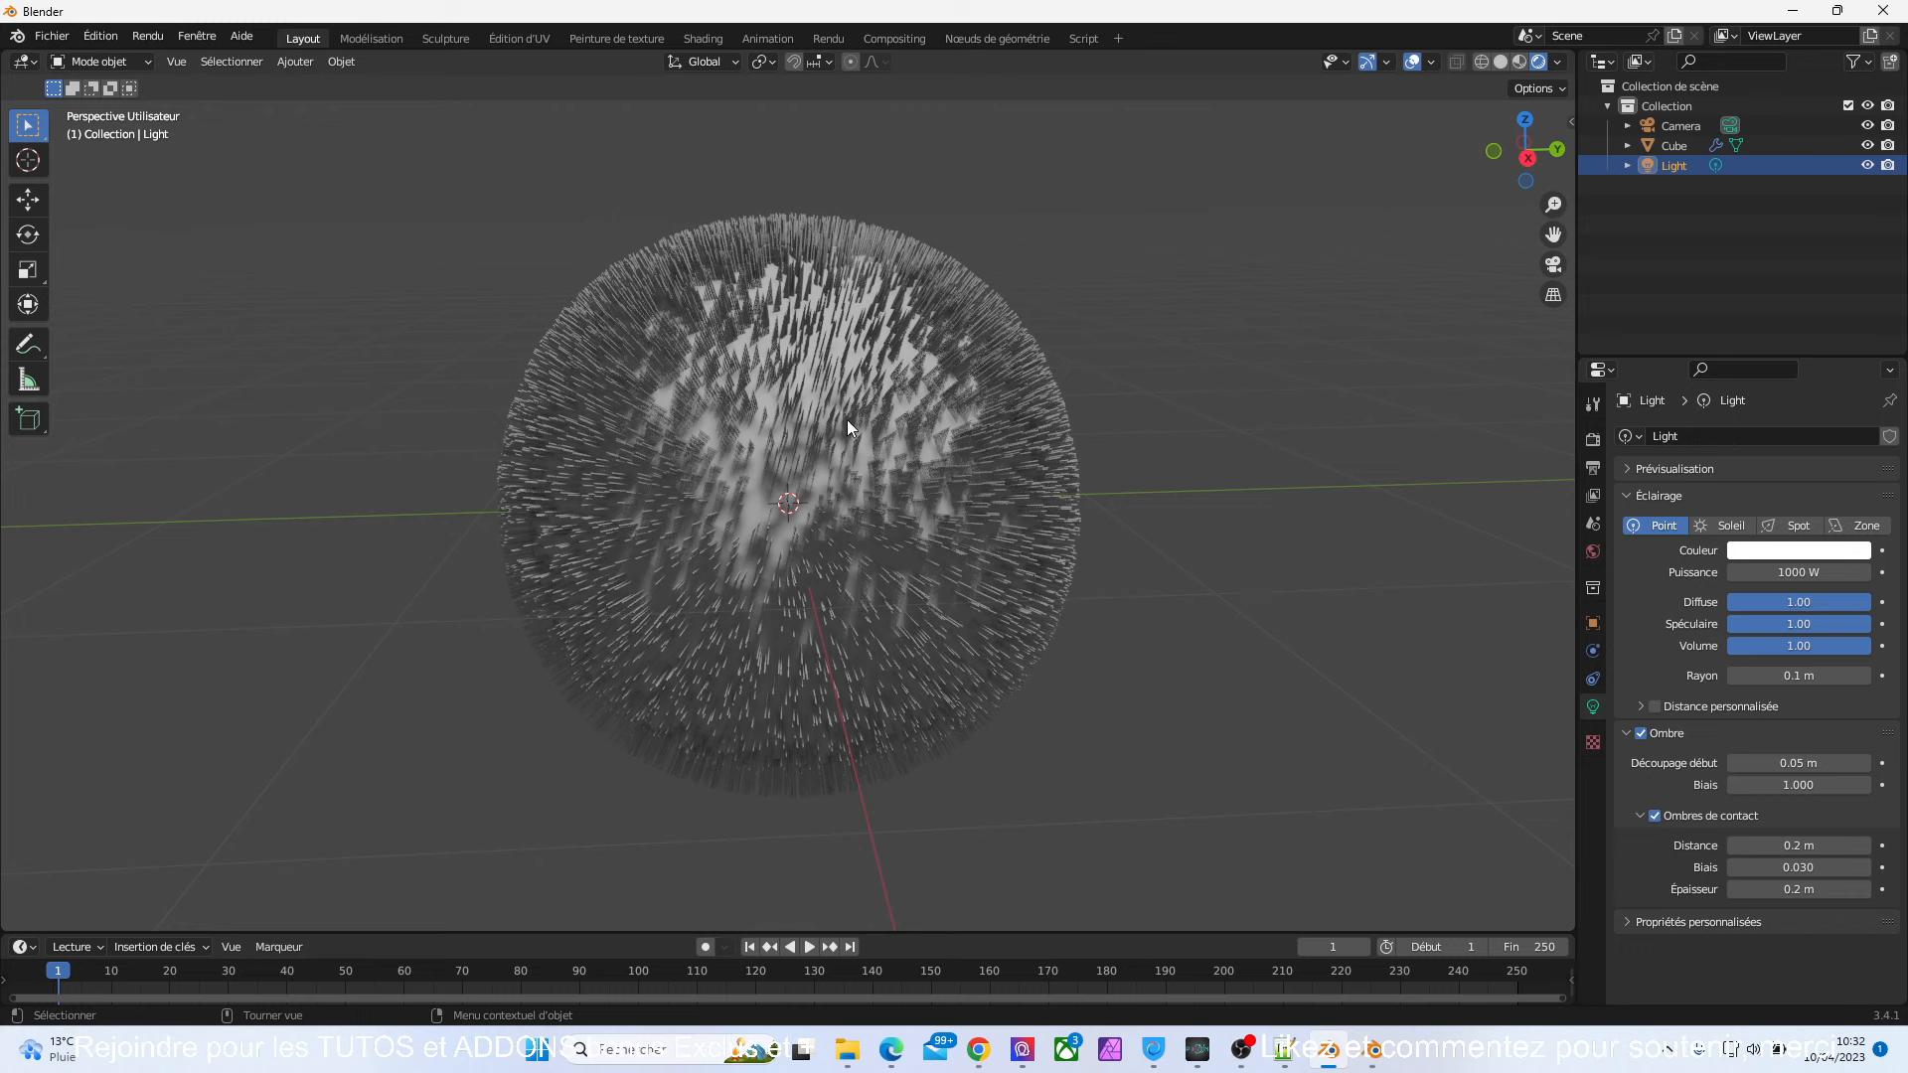
{"action": "left_click_drag", "start_coordinate": [1552, 127], "coordinate": [1547, 179]}
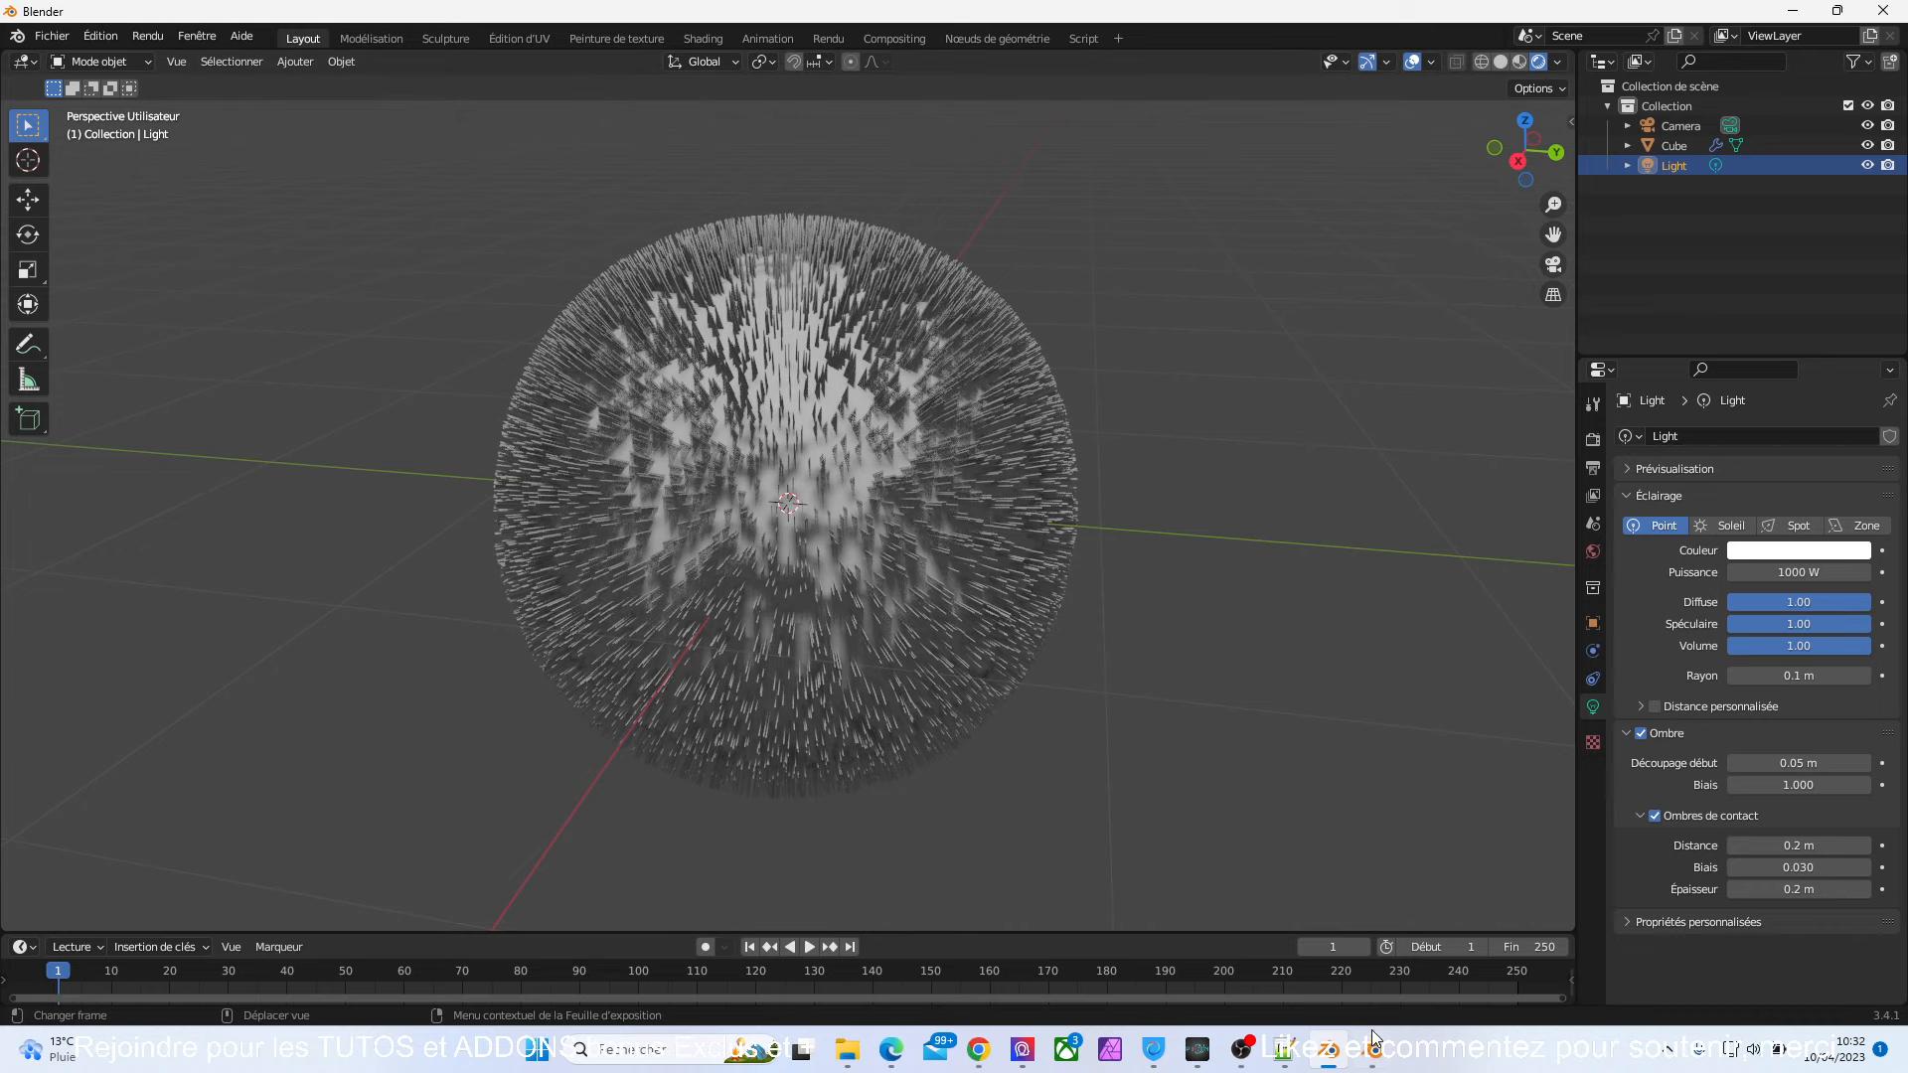
- Switch to the Blender 3.5 window and apply smooth shading to its sphere
{"action": "left_click", "coordinate": [1374, 1065]}
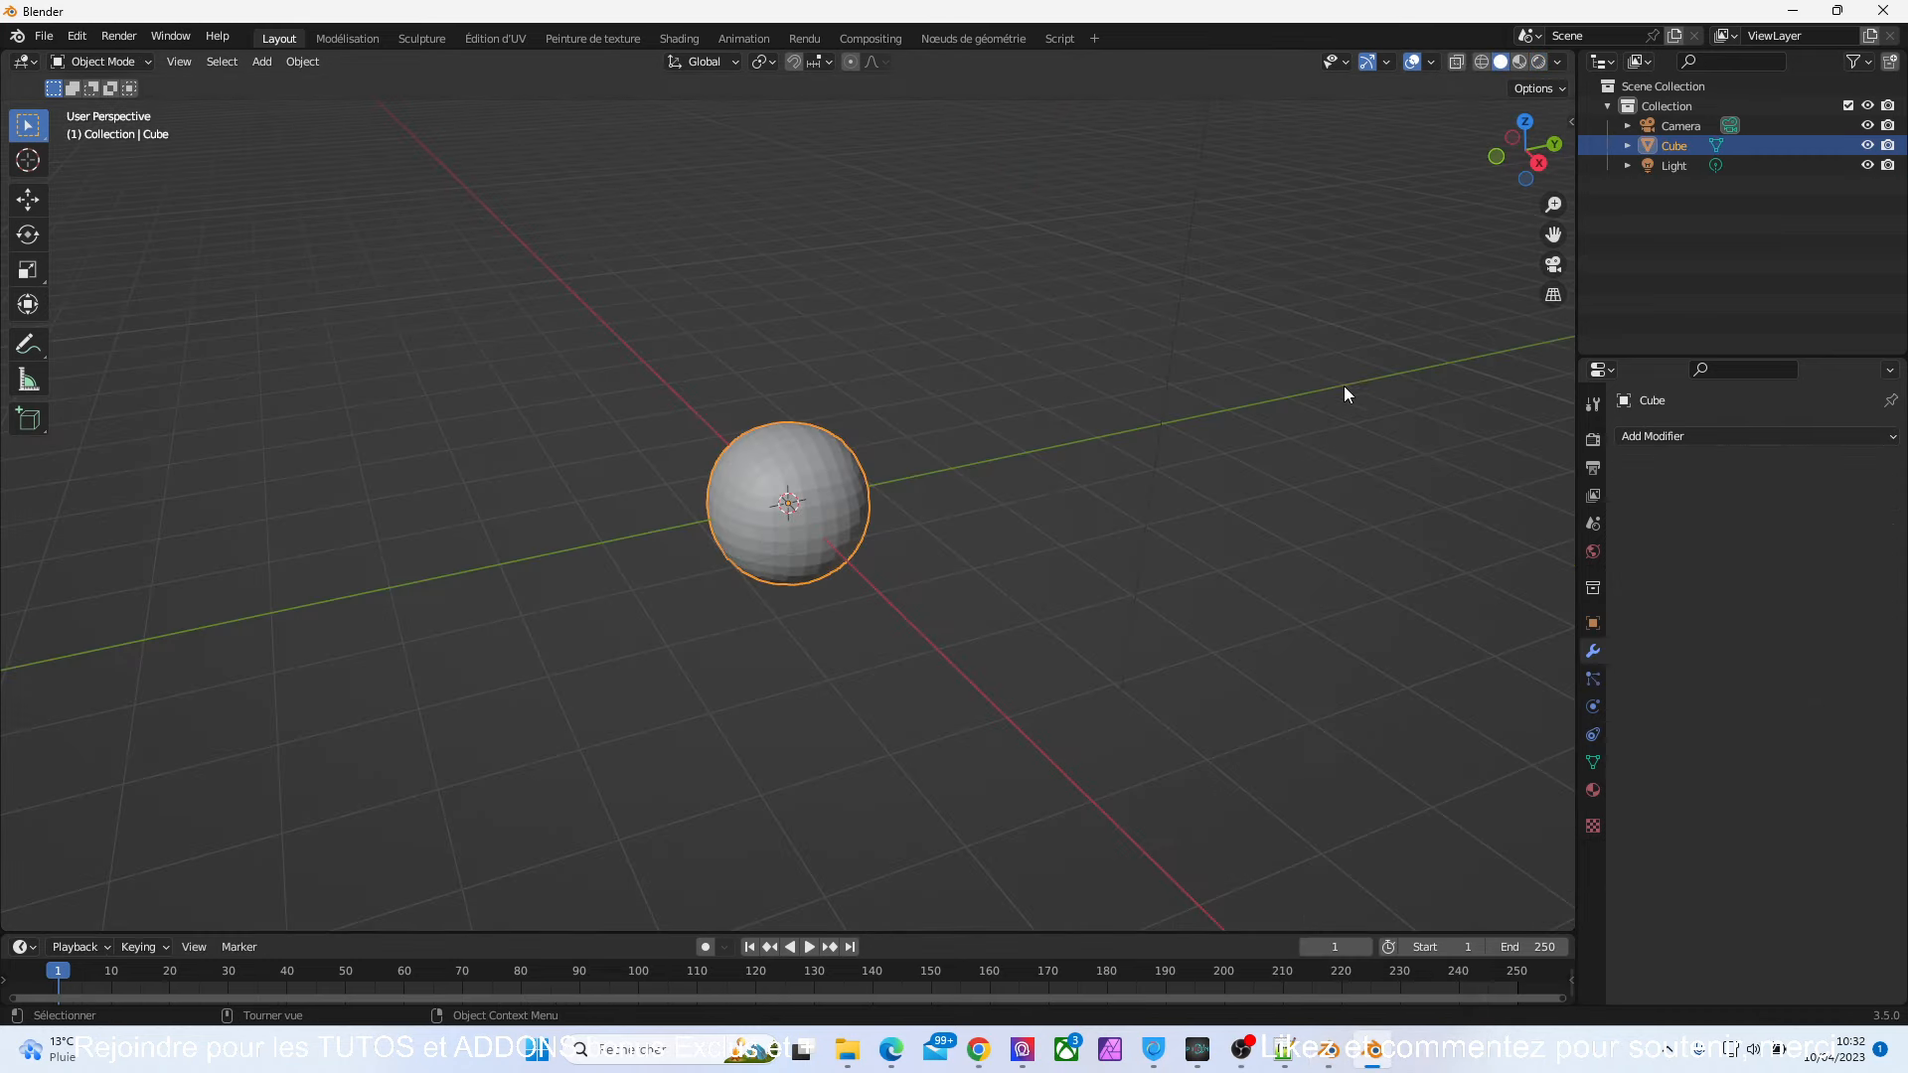
{"action": "left_click_drag", "start_coordinate": [1556, 205], "coordinate": [1556, 120]}
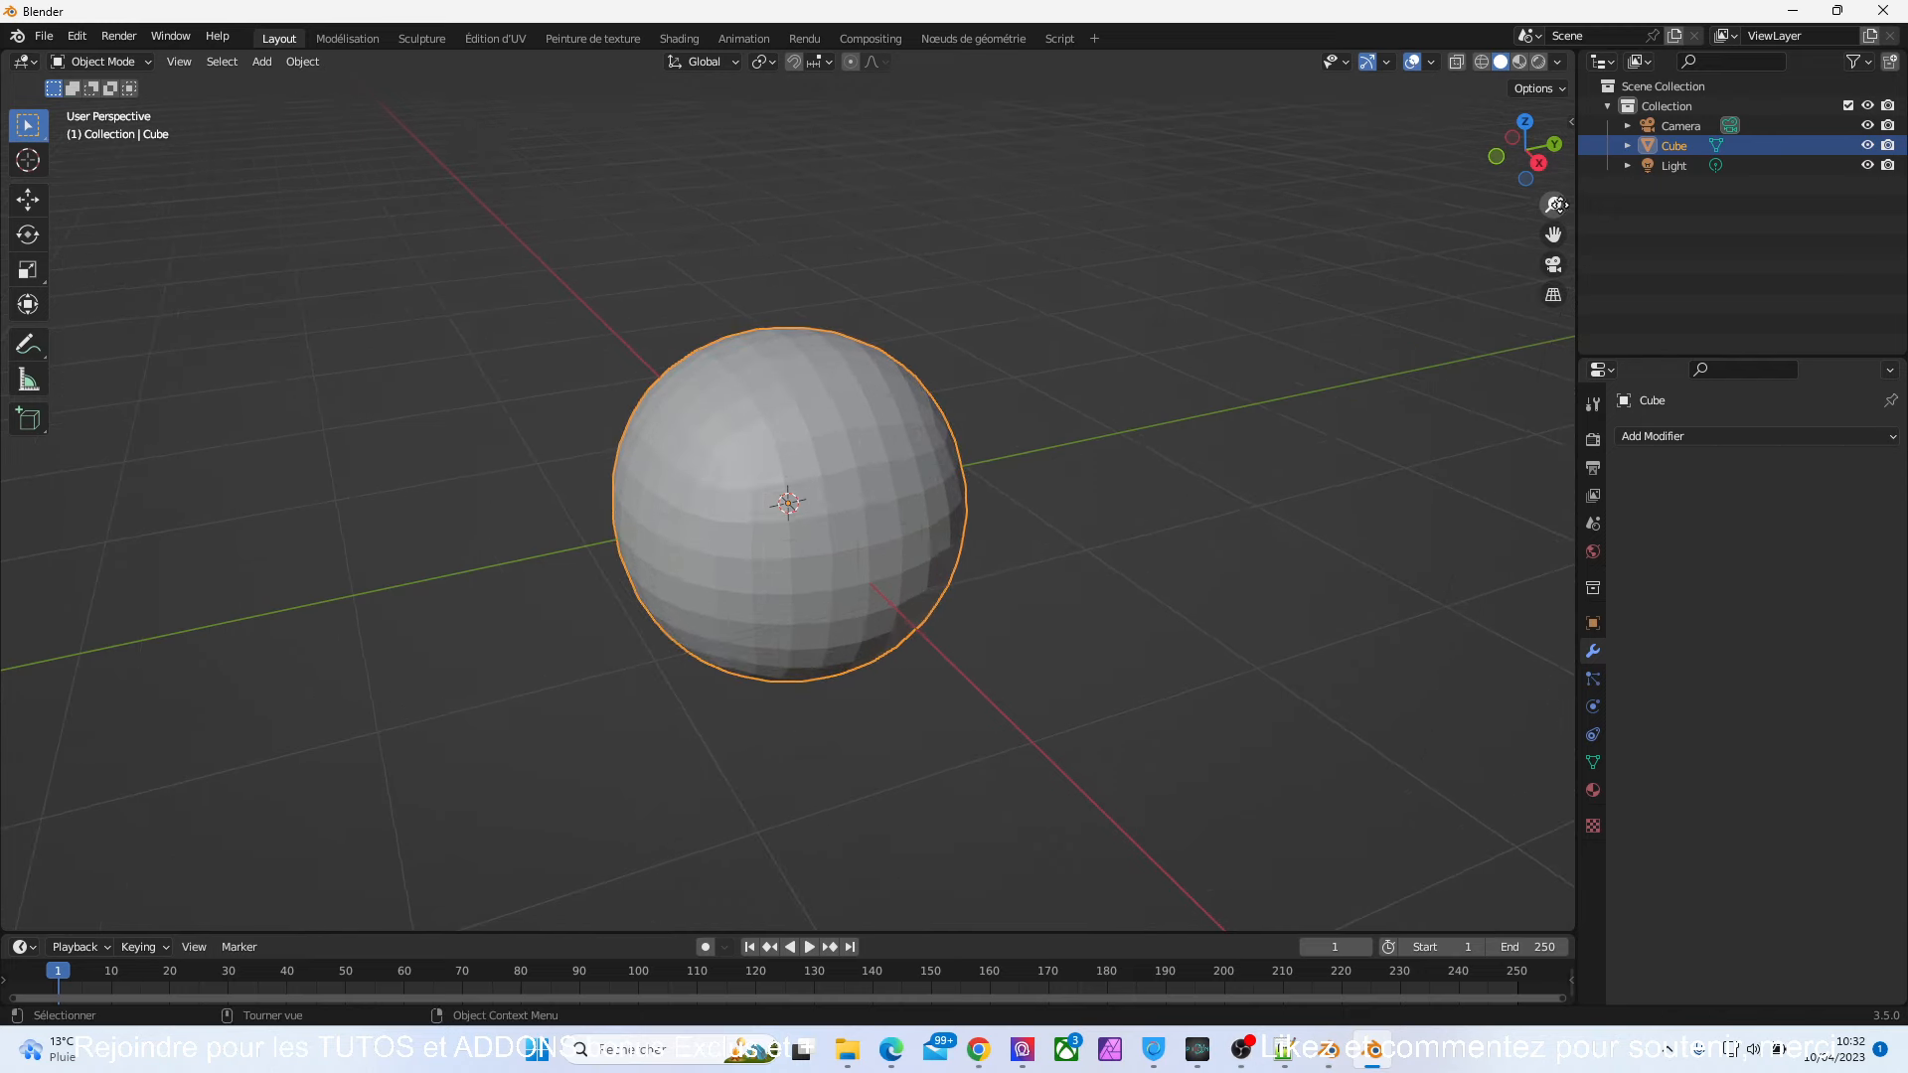
{"action": "right_click", "coordinate": [861, 480]}
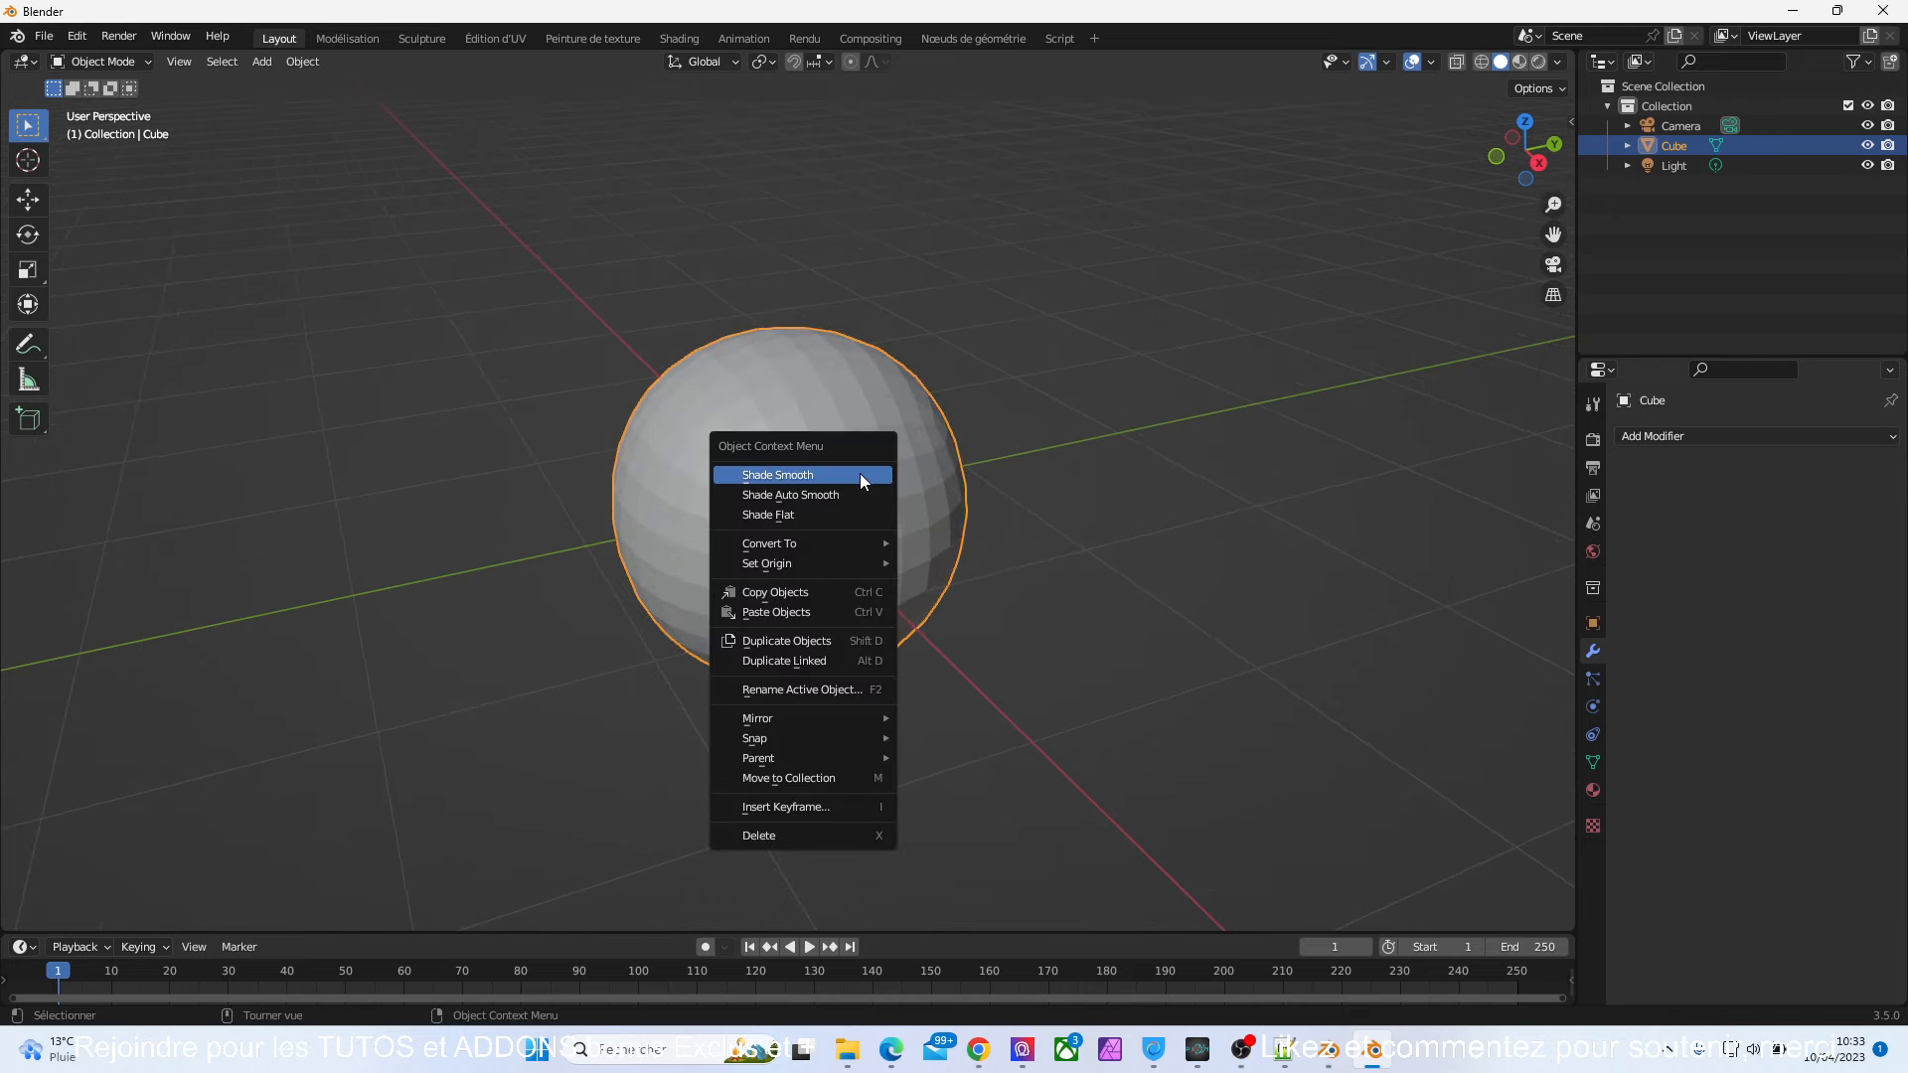
{"action": "left_click", "coordinate": [860, 481]}
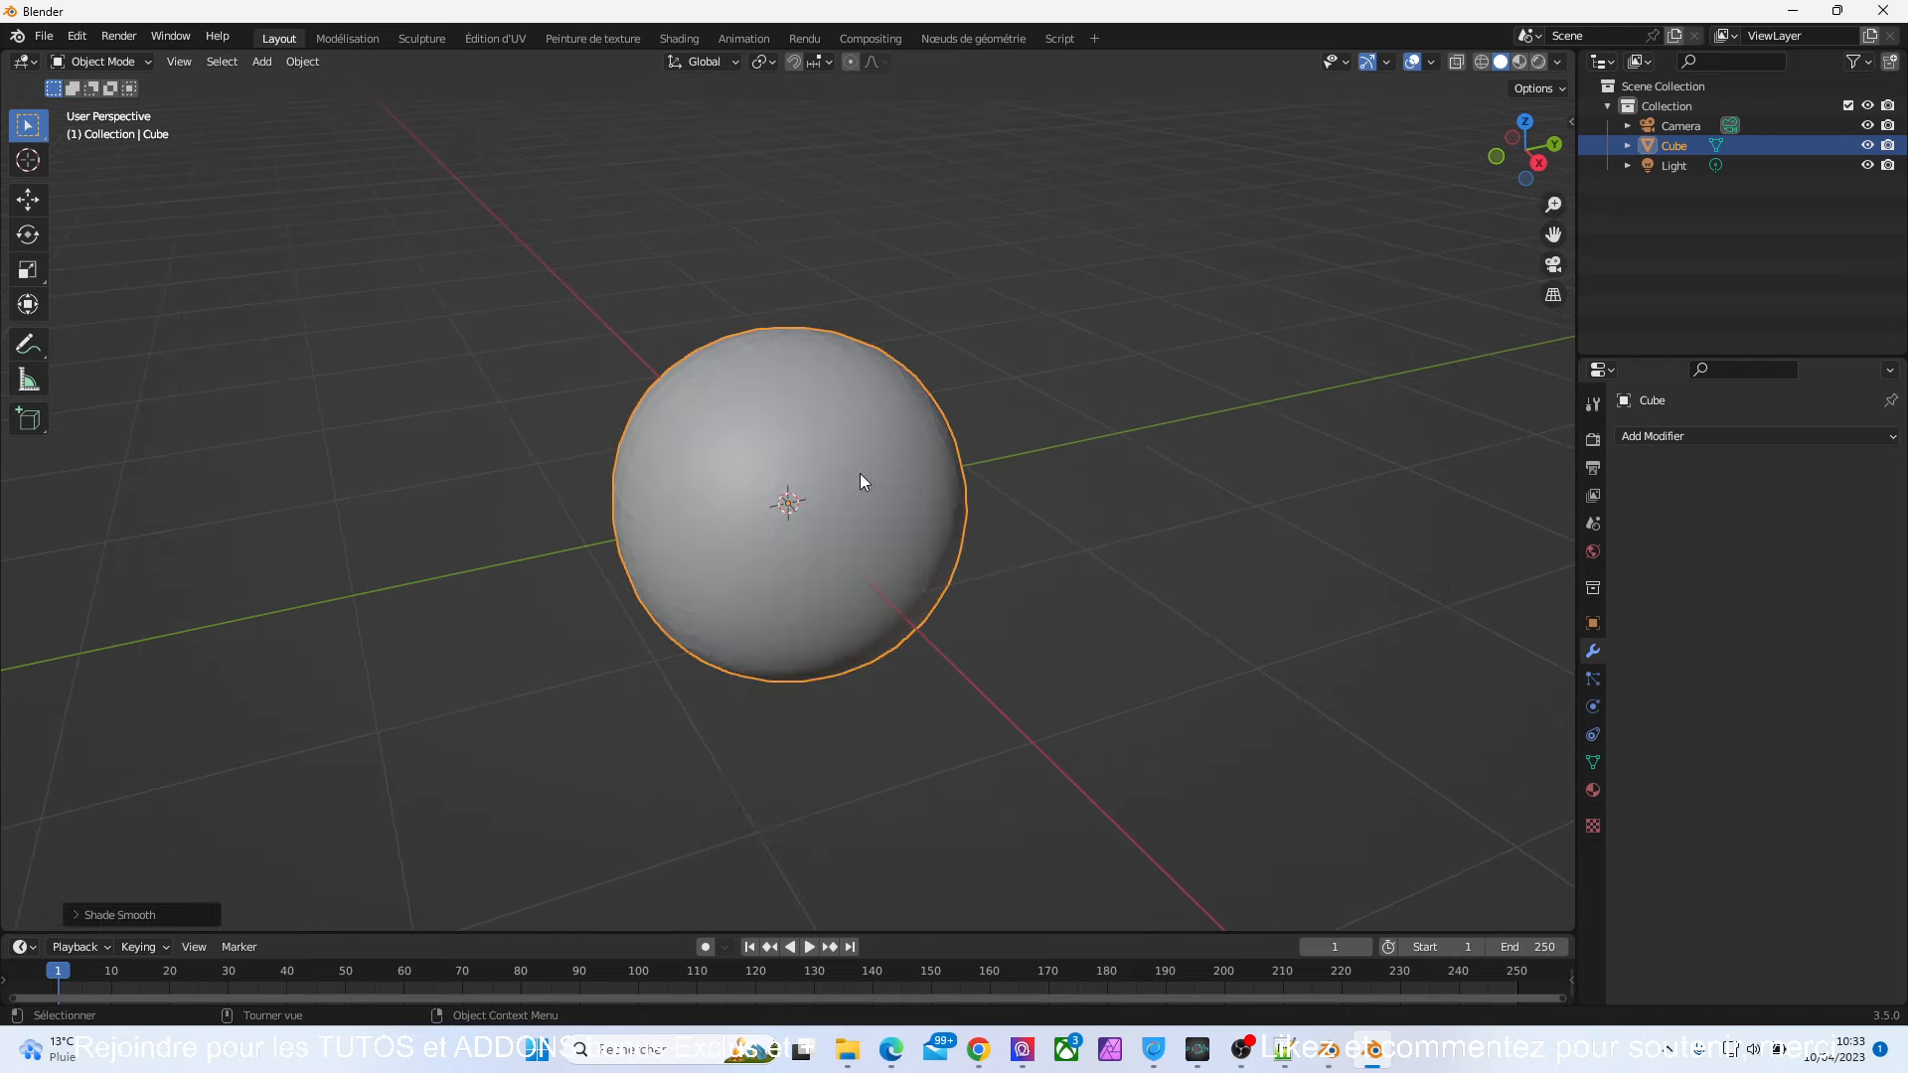
- Enable translation of the interface into French in the preferences
{"action": "left_click", "coordinate": [77, 35]}
{"action": "left_click", "coordinate": [129, 320]}
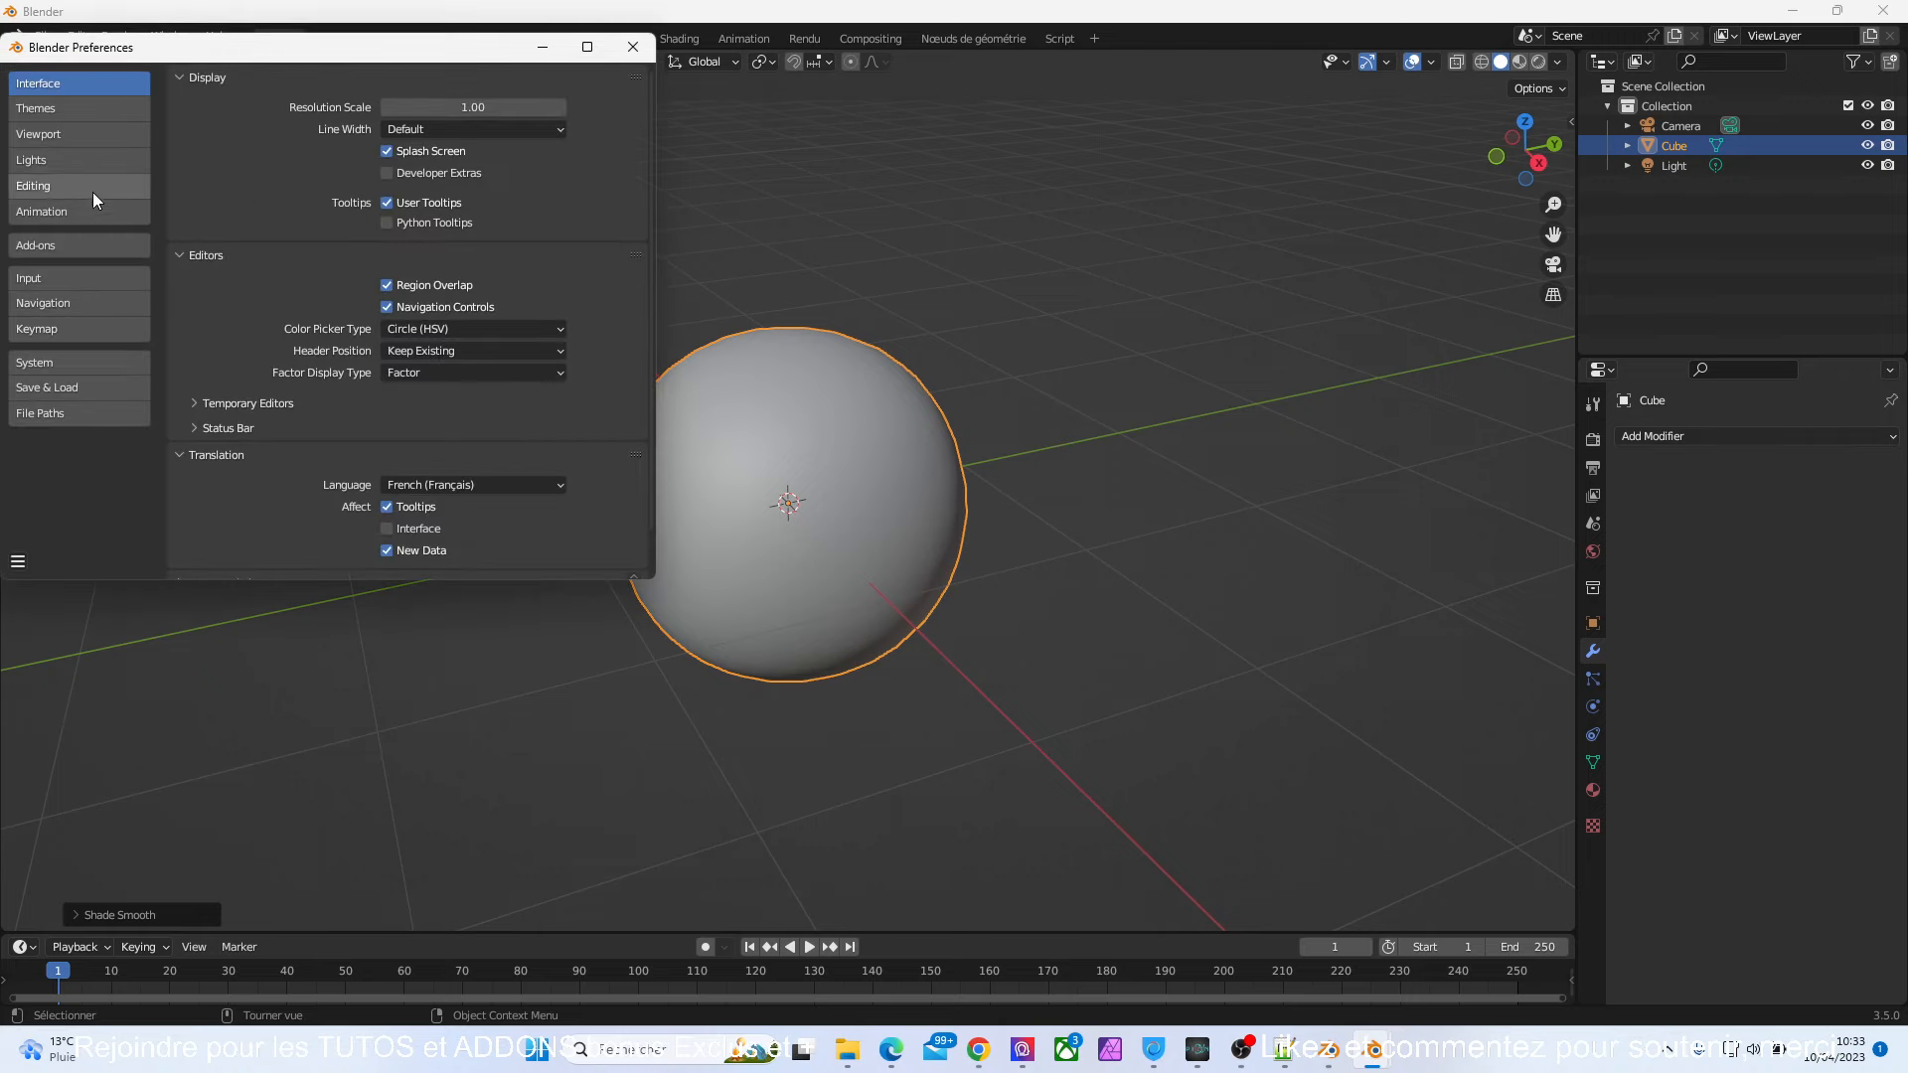
{"action": "left_click", "coordinate": [389, 530]}
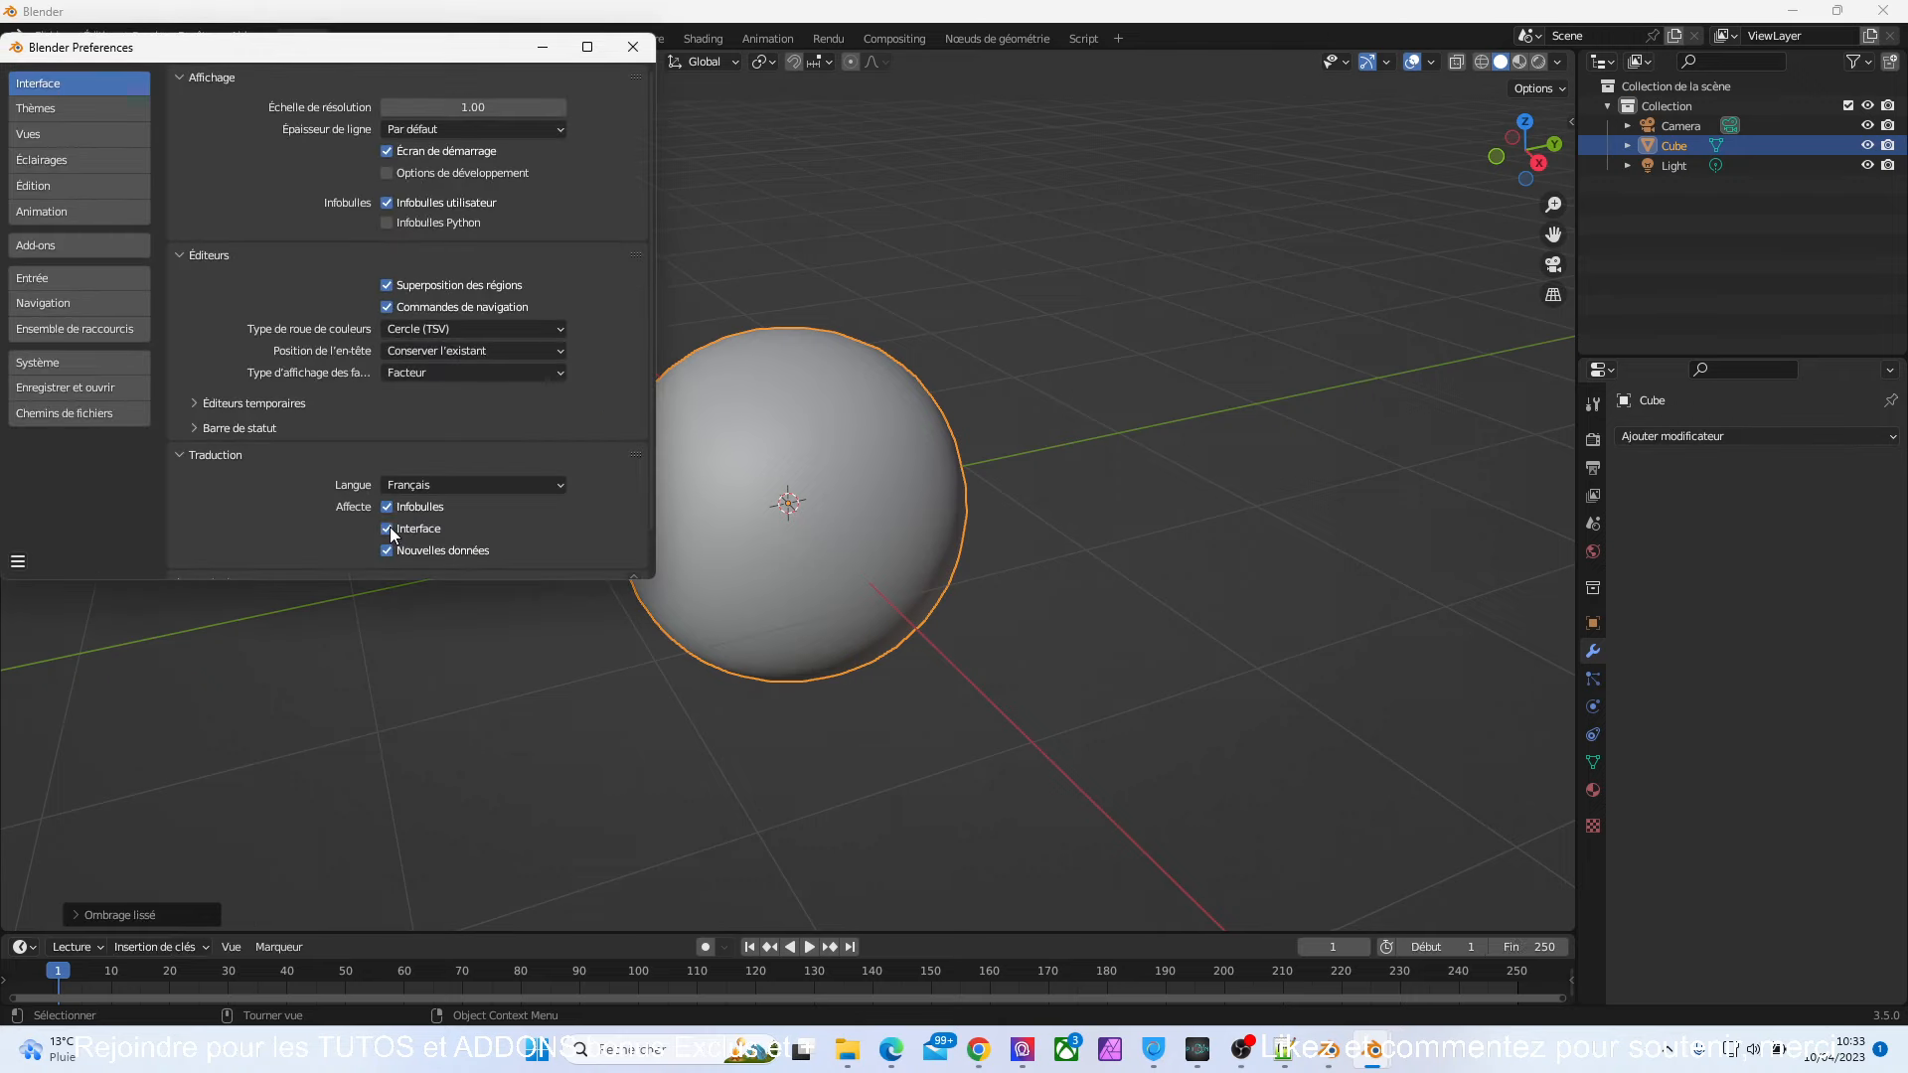
{"action": "left_click", "coordinate": [635, 48]}
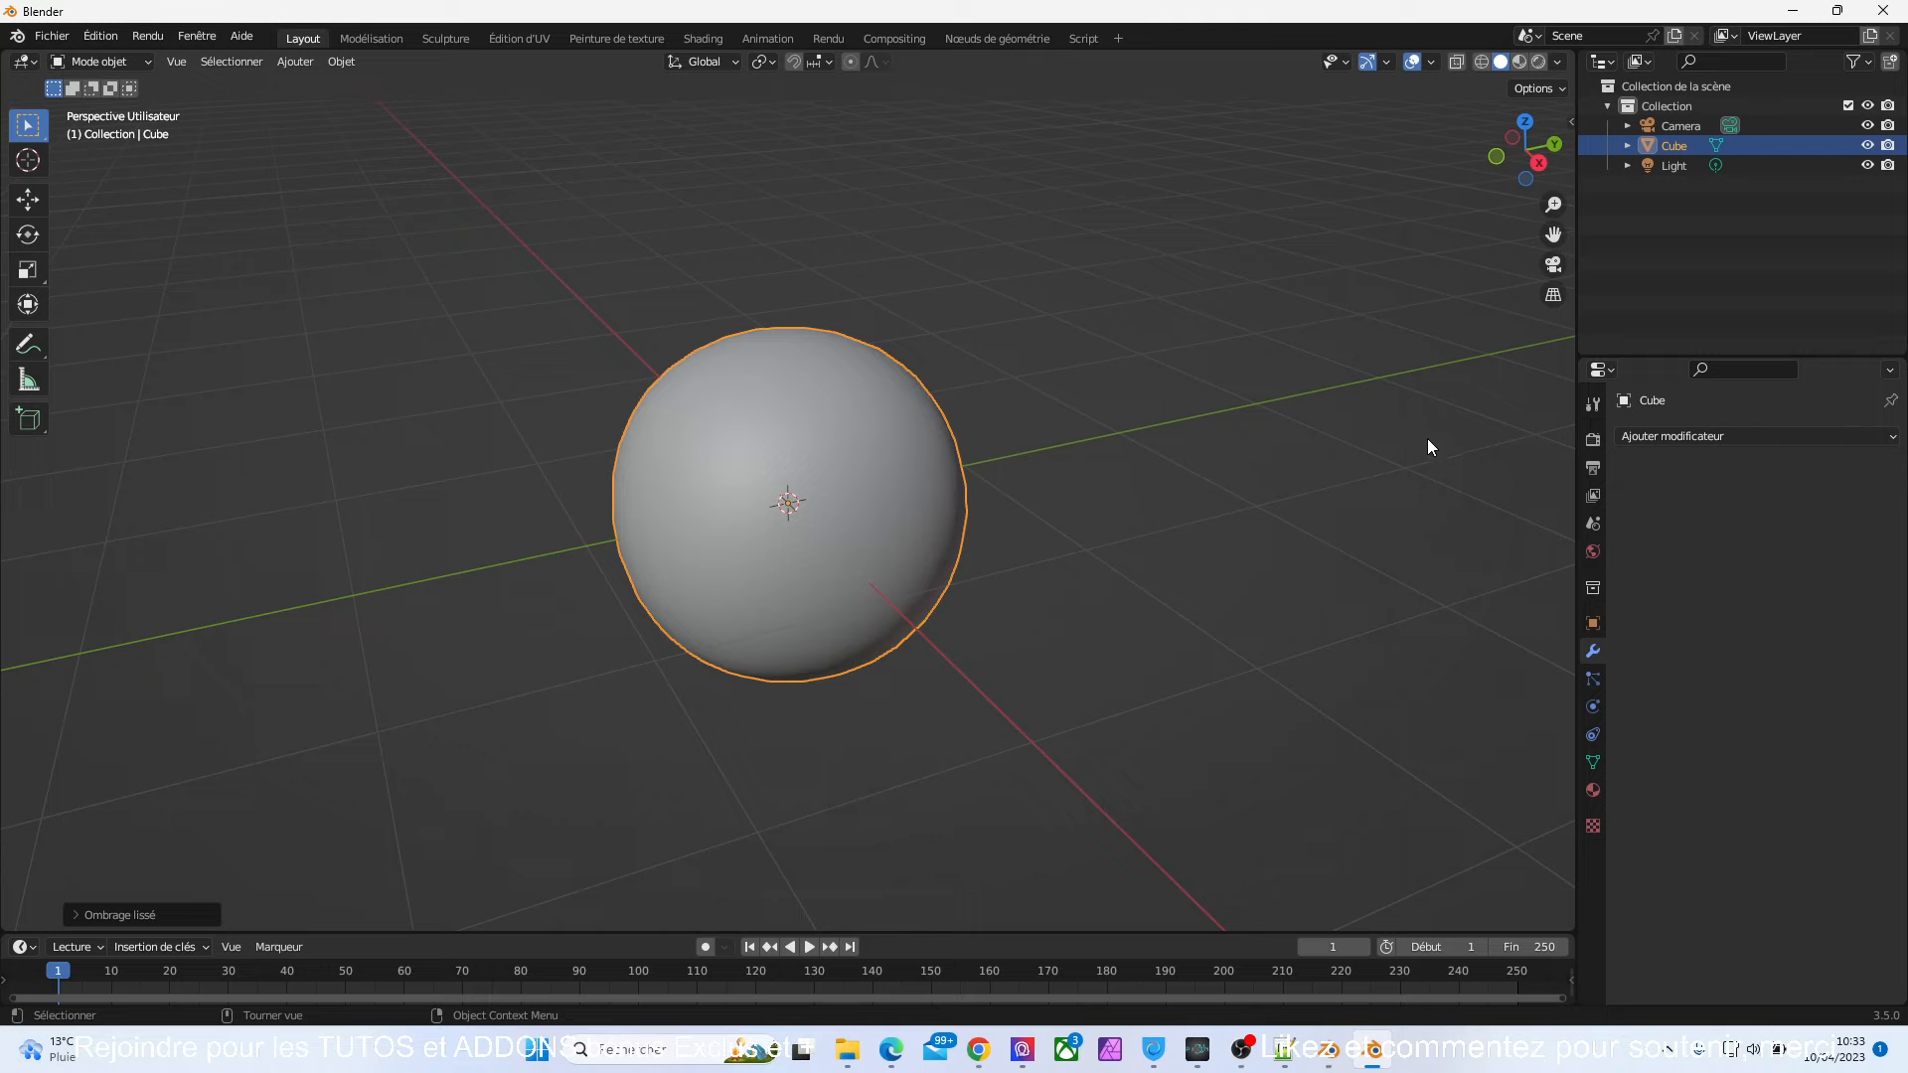
- Generate fur on the smooth sphere with the Fourrure vite fait quick effect
{"action": "left_click", "coordinate": [340, 62]}
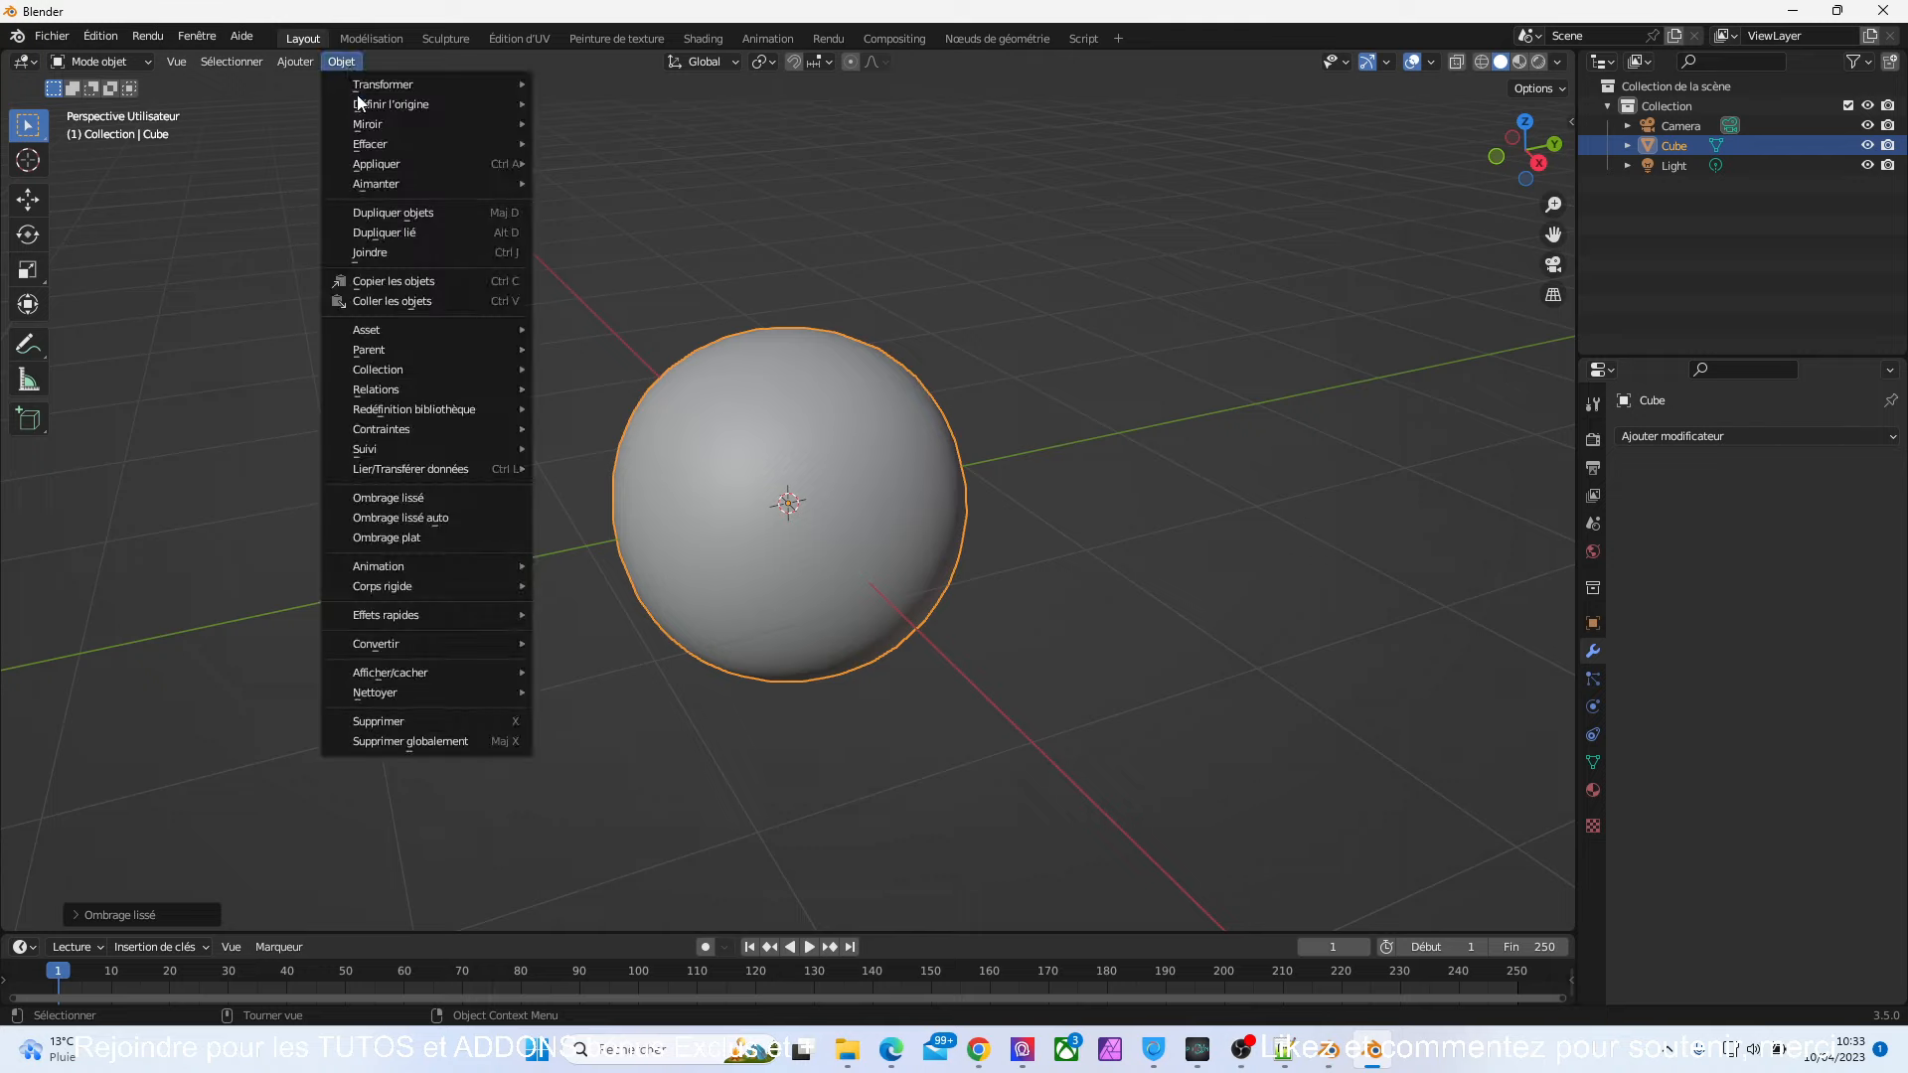
{"action": "mouse_move", "coordinate": [449, 610]}
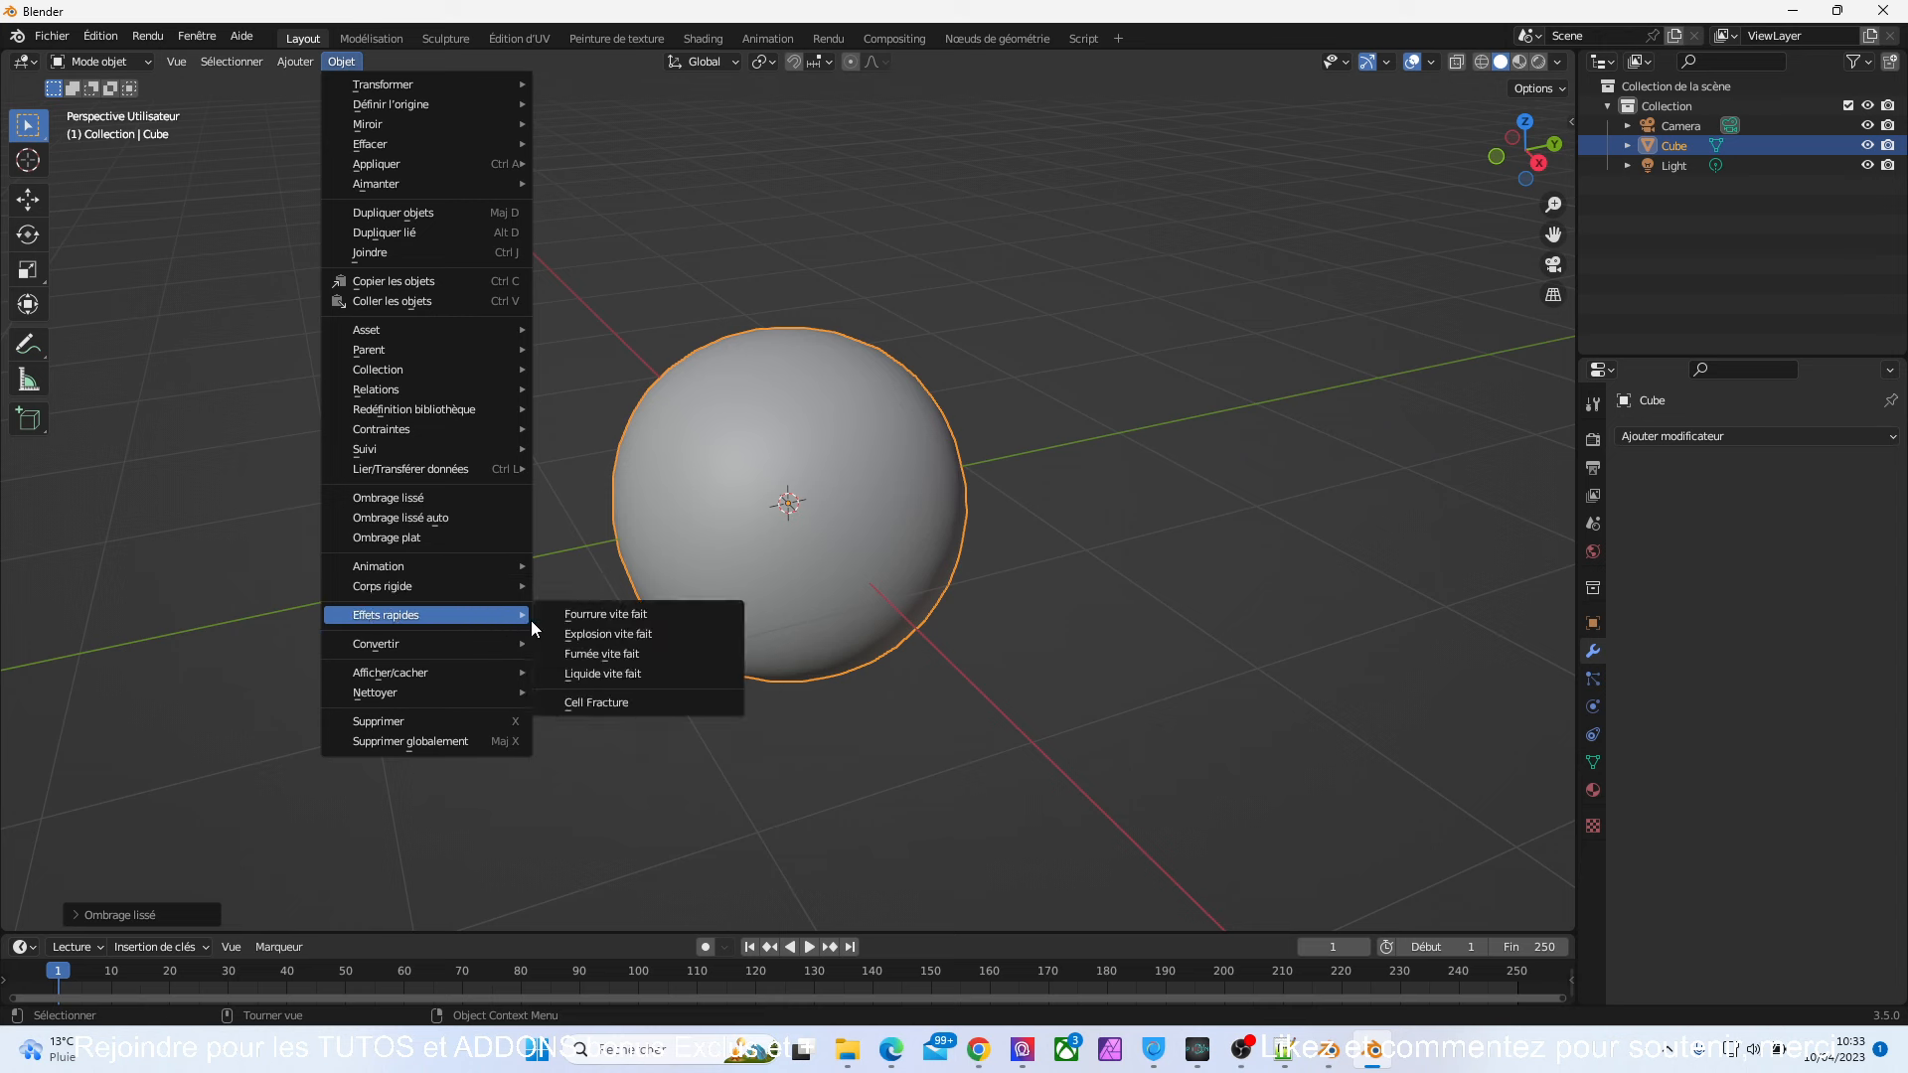
{"action": "left_click", "coordinate": [660, 614]}
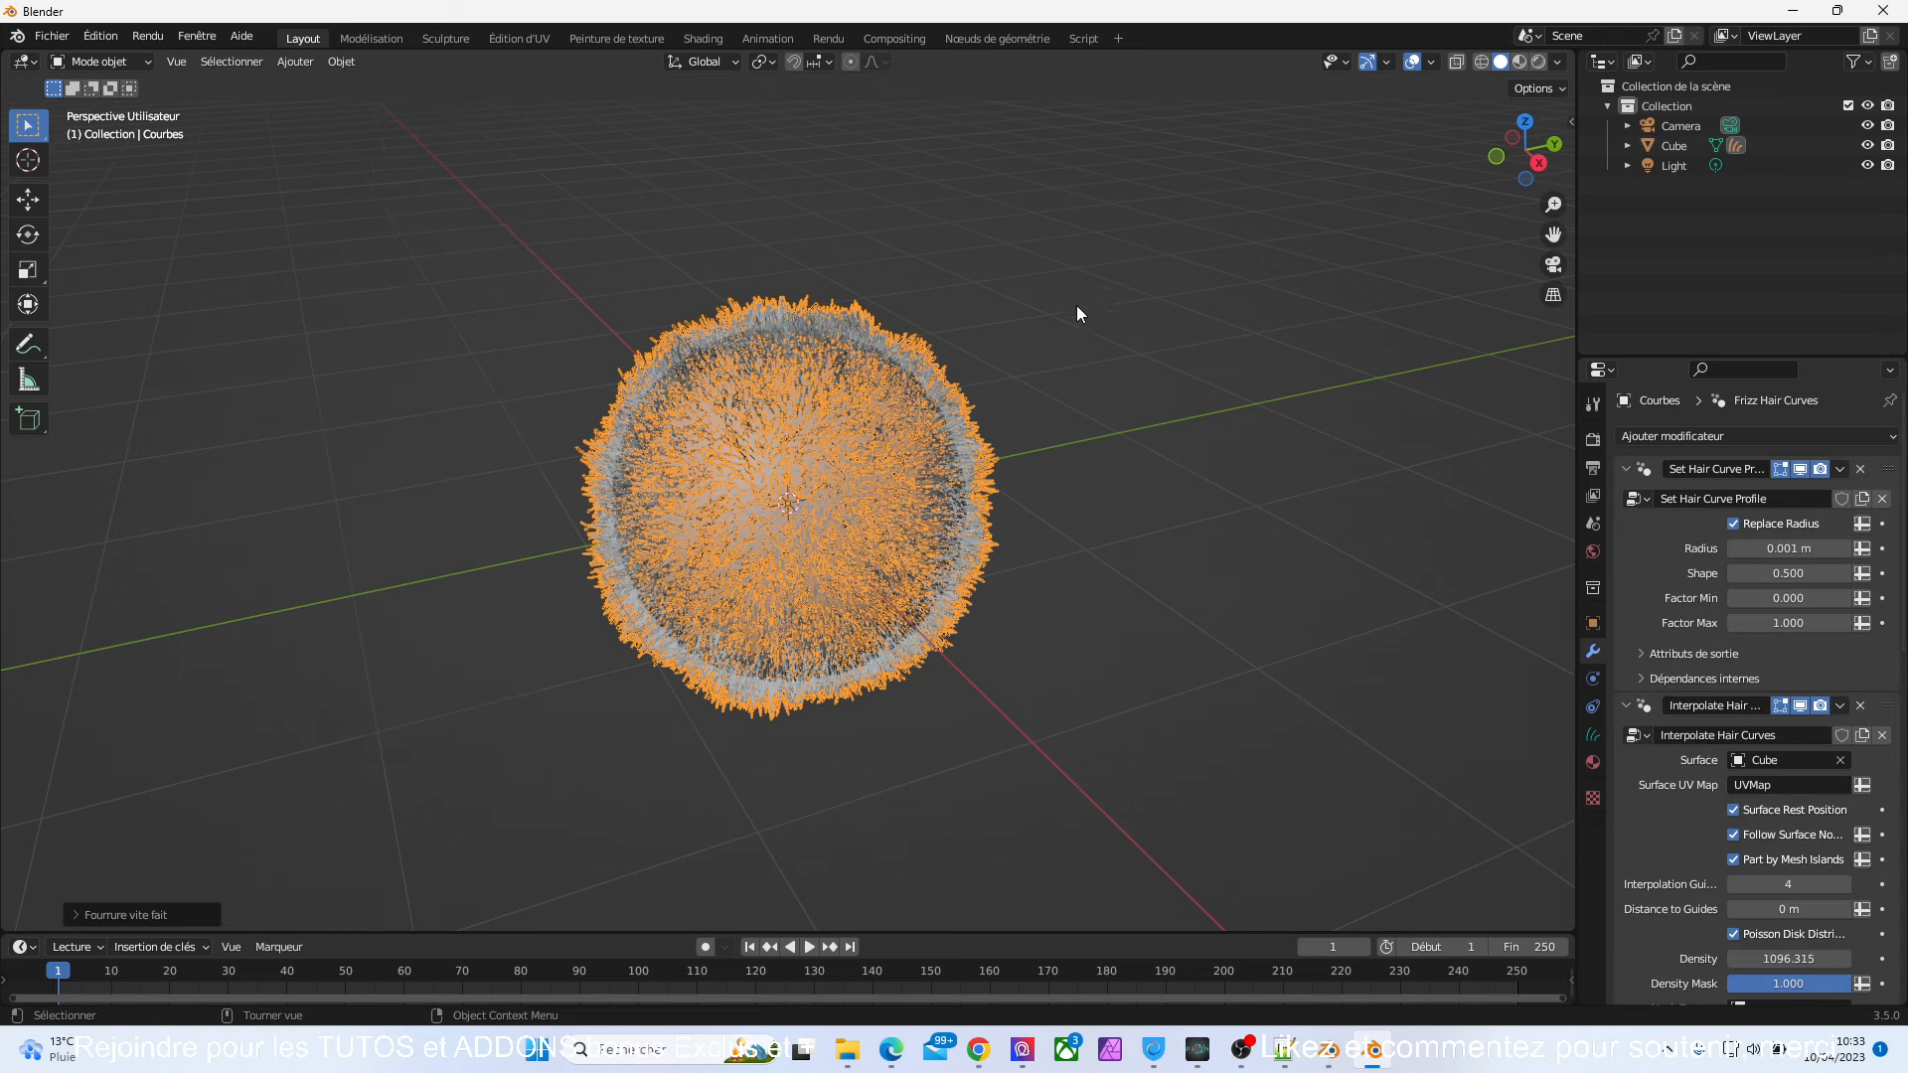
- Hide the viewport overlays and show the hair-curve fur in rendered shading
{"action": "left_click", "coordinate": [1407, 62]}
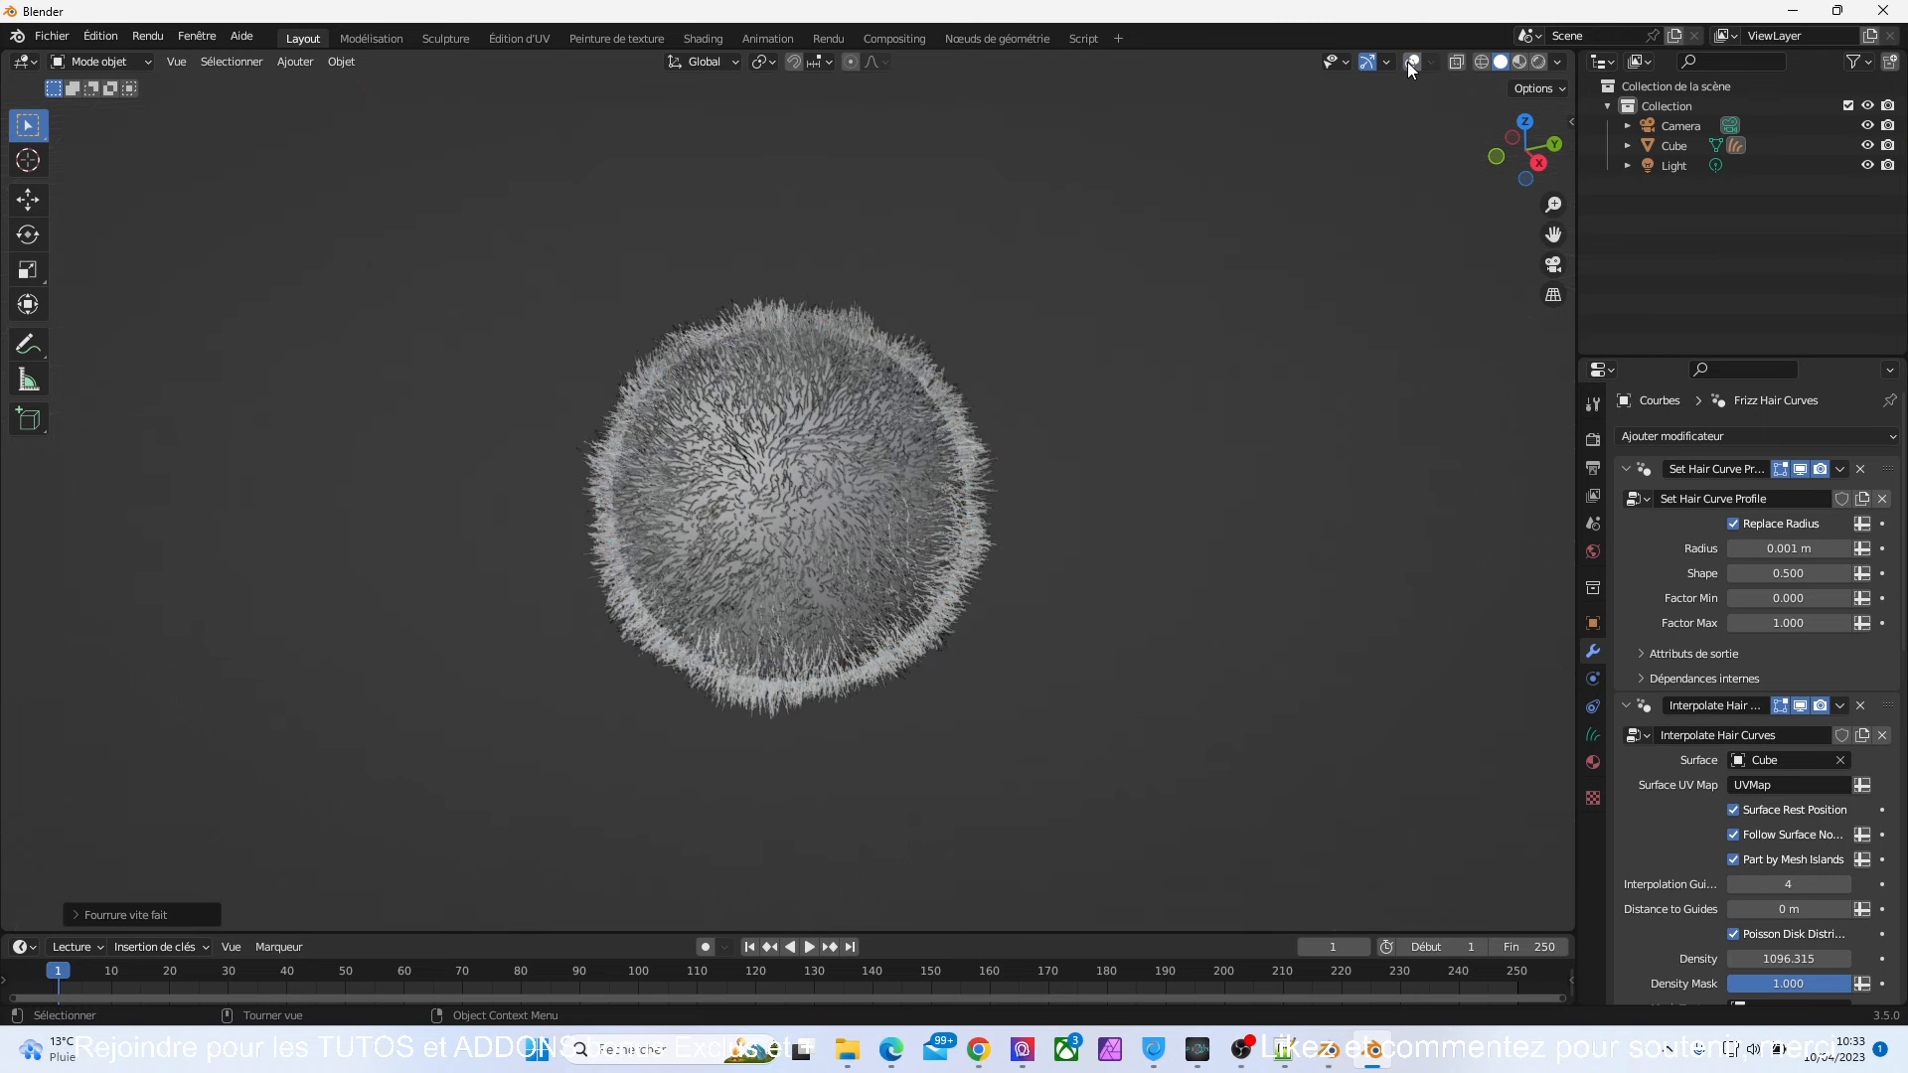
{"action": "left_click", "coordinate": [1407, 61]}
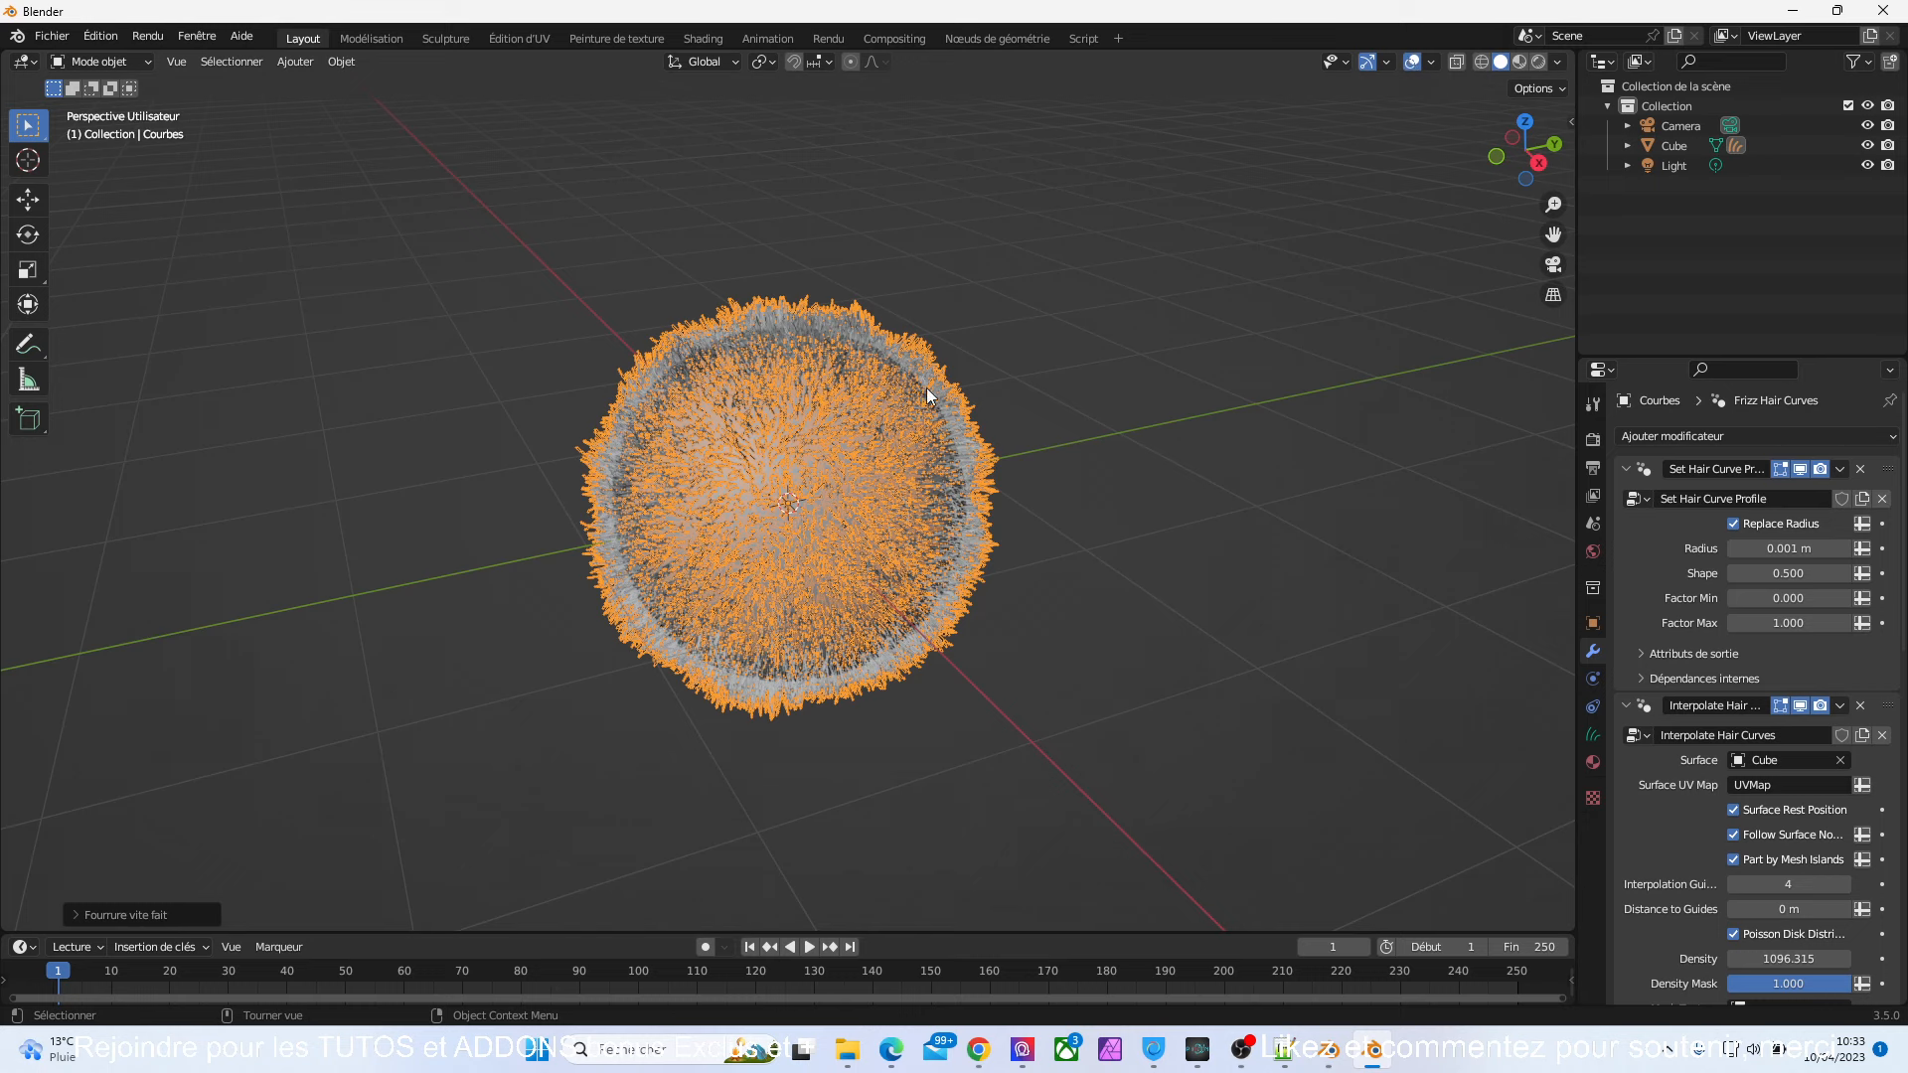
{"action": "left_click", "coordinate": [1412, 62]}
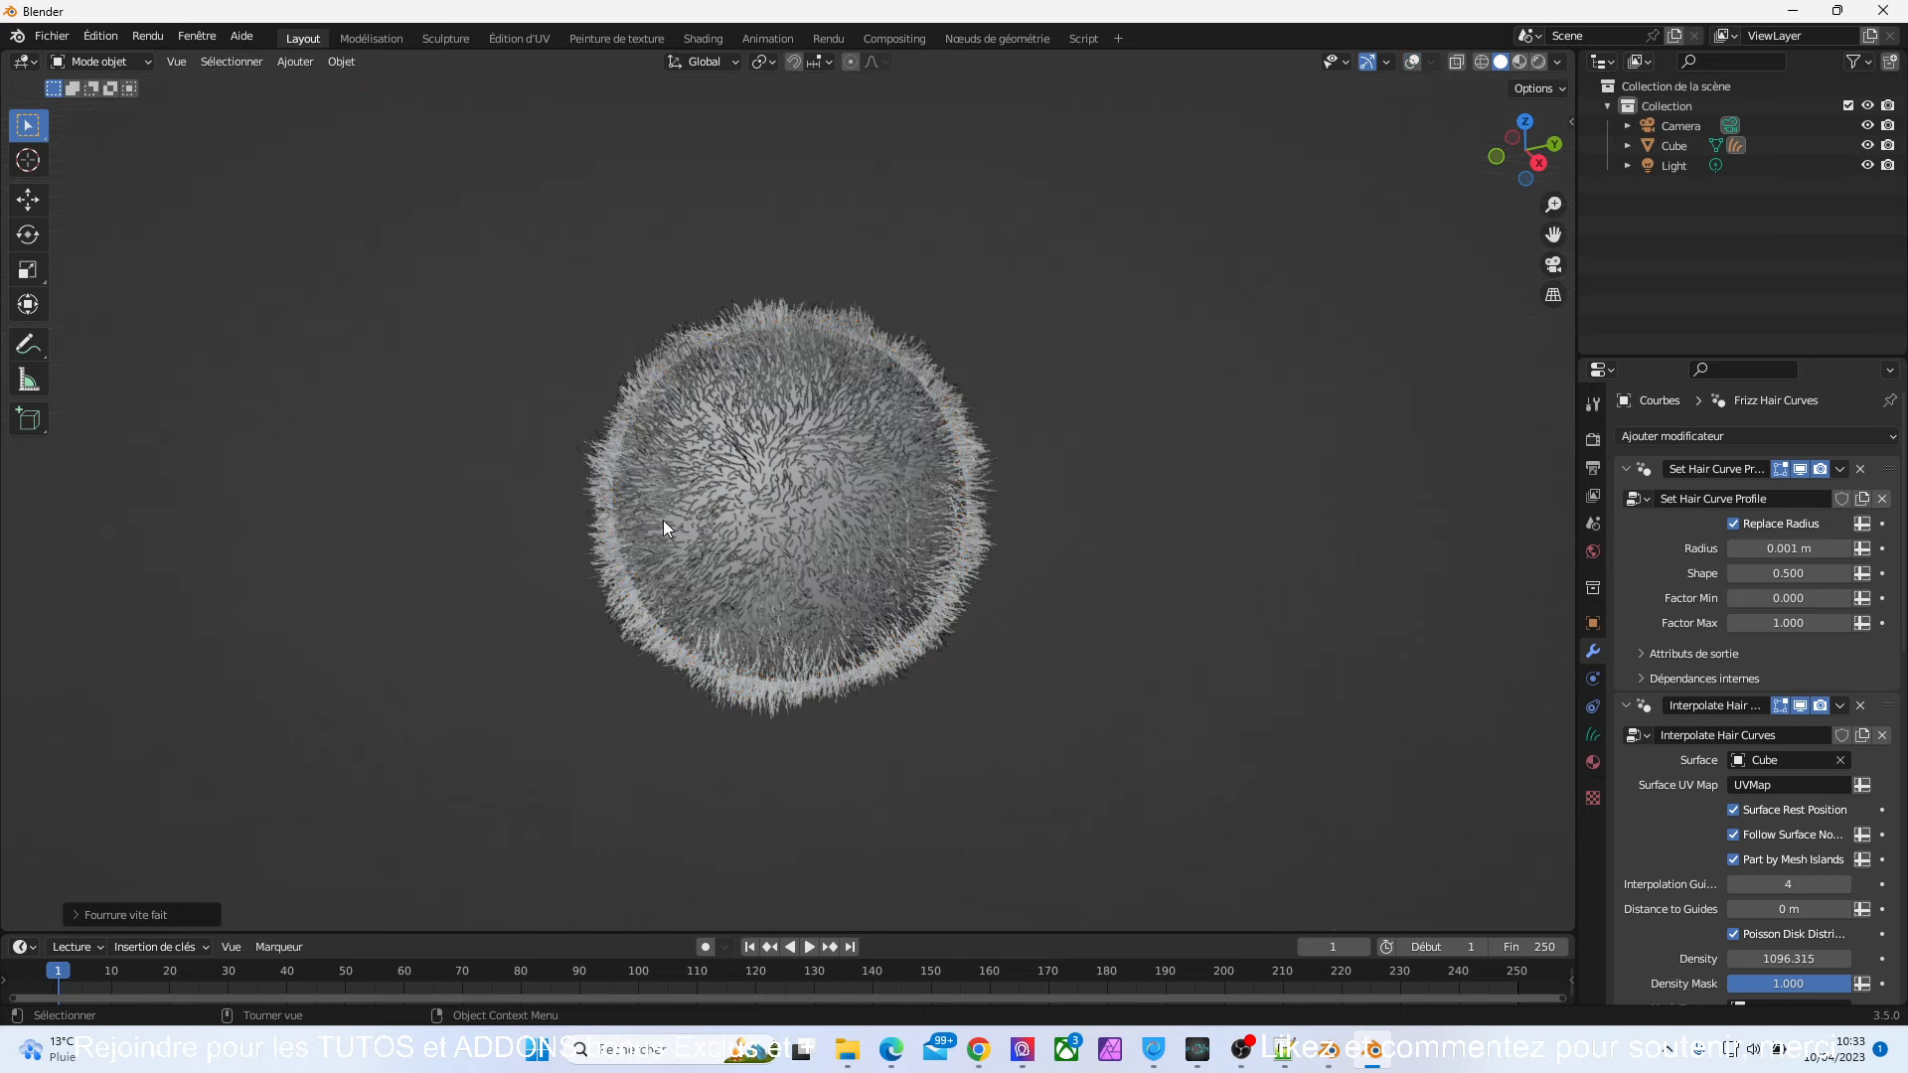
{"action": "left_click_drag", "start_coordinate": [1553, 203], "coordinate": [1553, 174]}
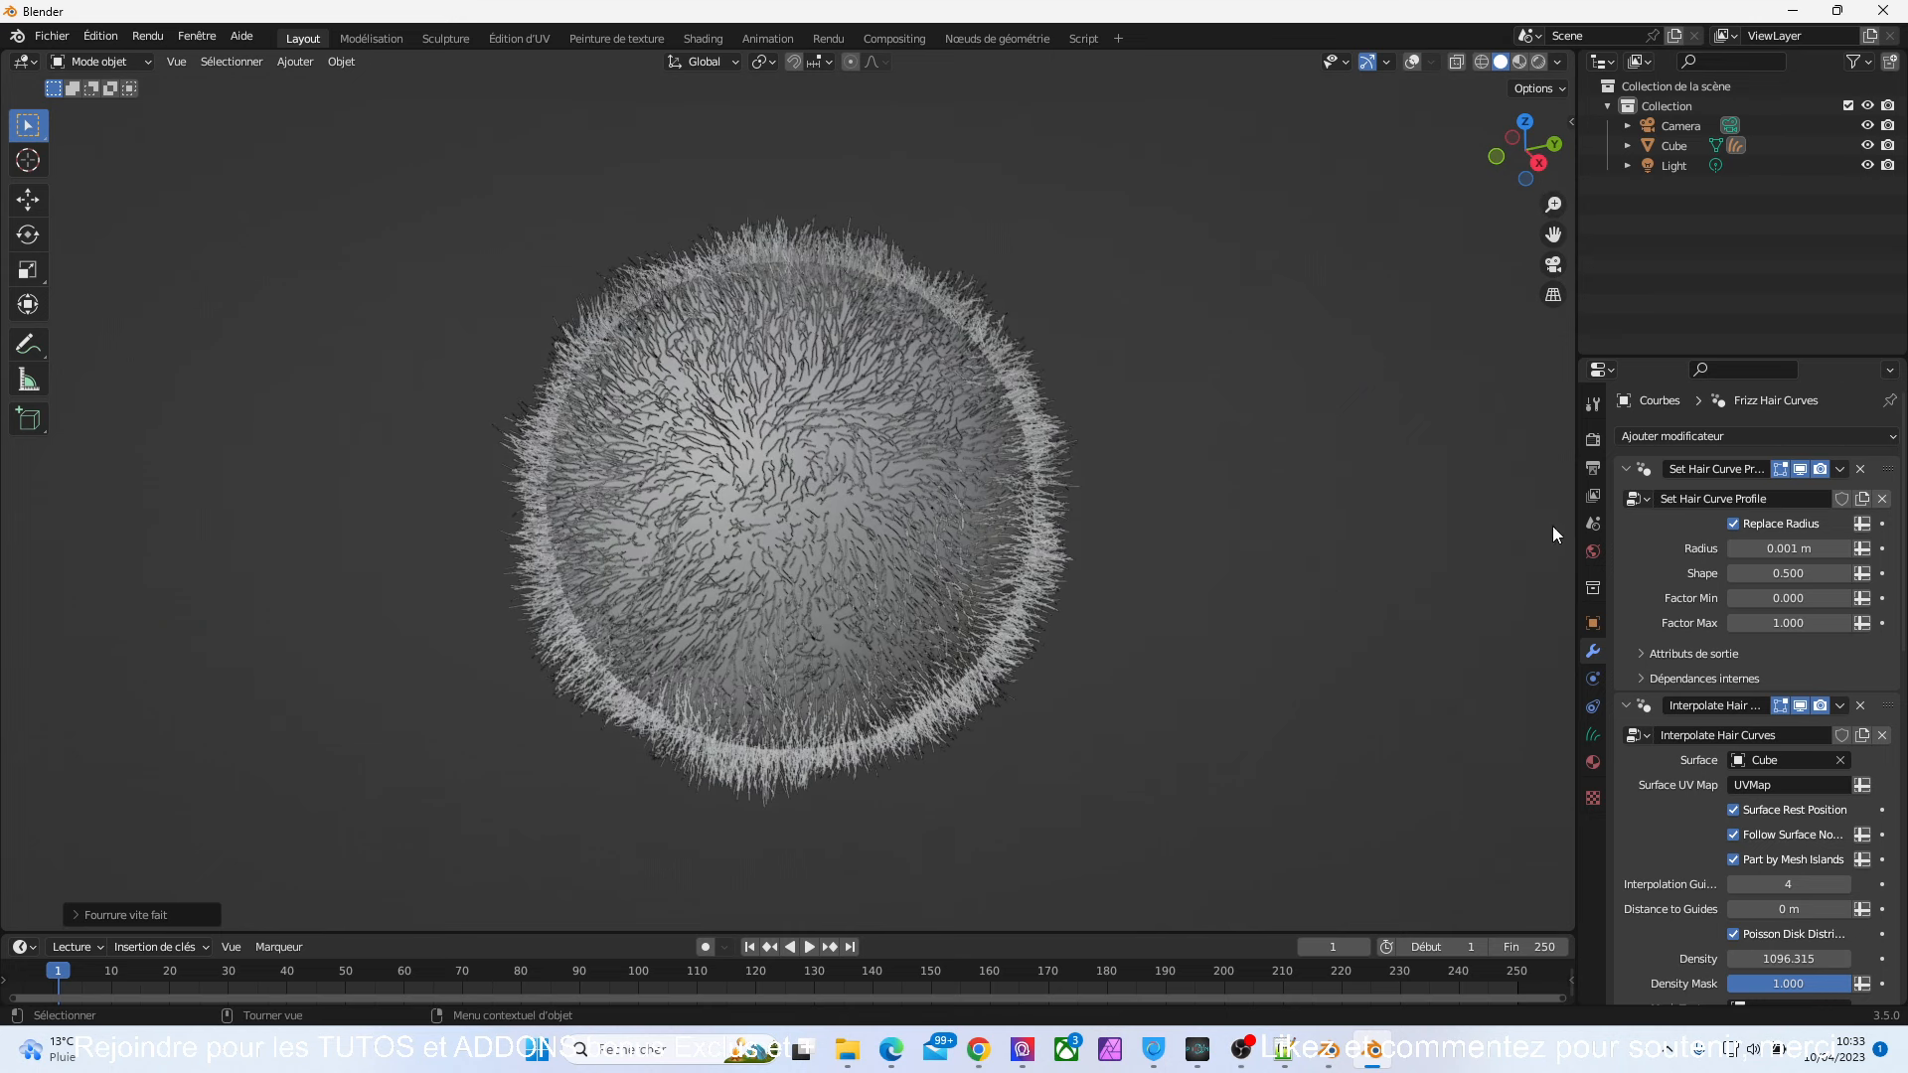
{"action": "mouse_move", "coordinate": [1902, 509]}
{"action": "left_mouse_down"}
{"action": "mouse_move", "coordinate": [1904, 866]}
{"action": "mouse_move", "coordinate": [1904, 502]}
{"action": "left_mouse_up"}
{"action": "left_click", "coordinate": [1538, 62]}
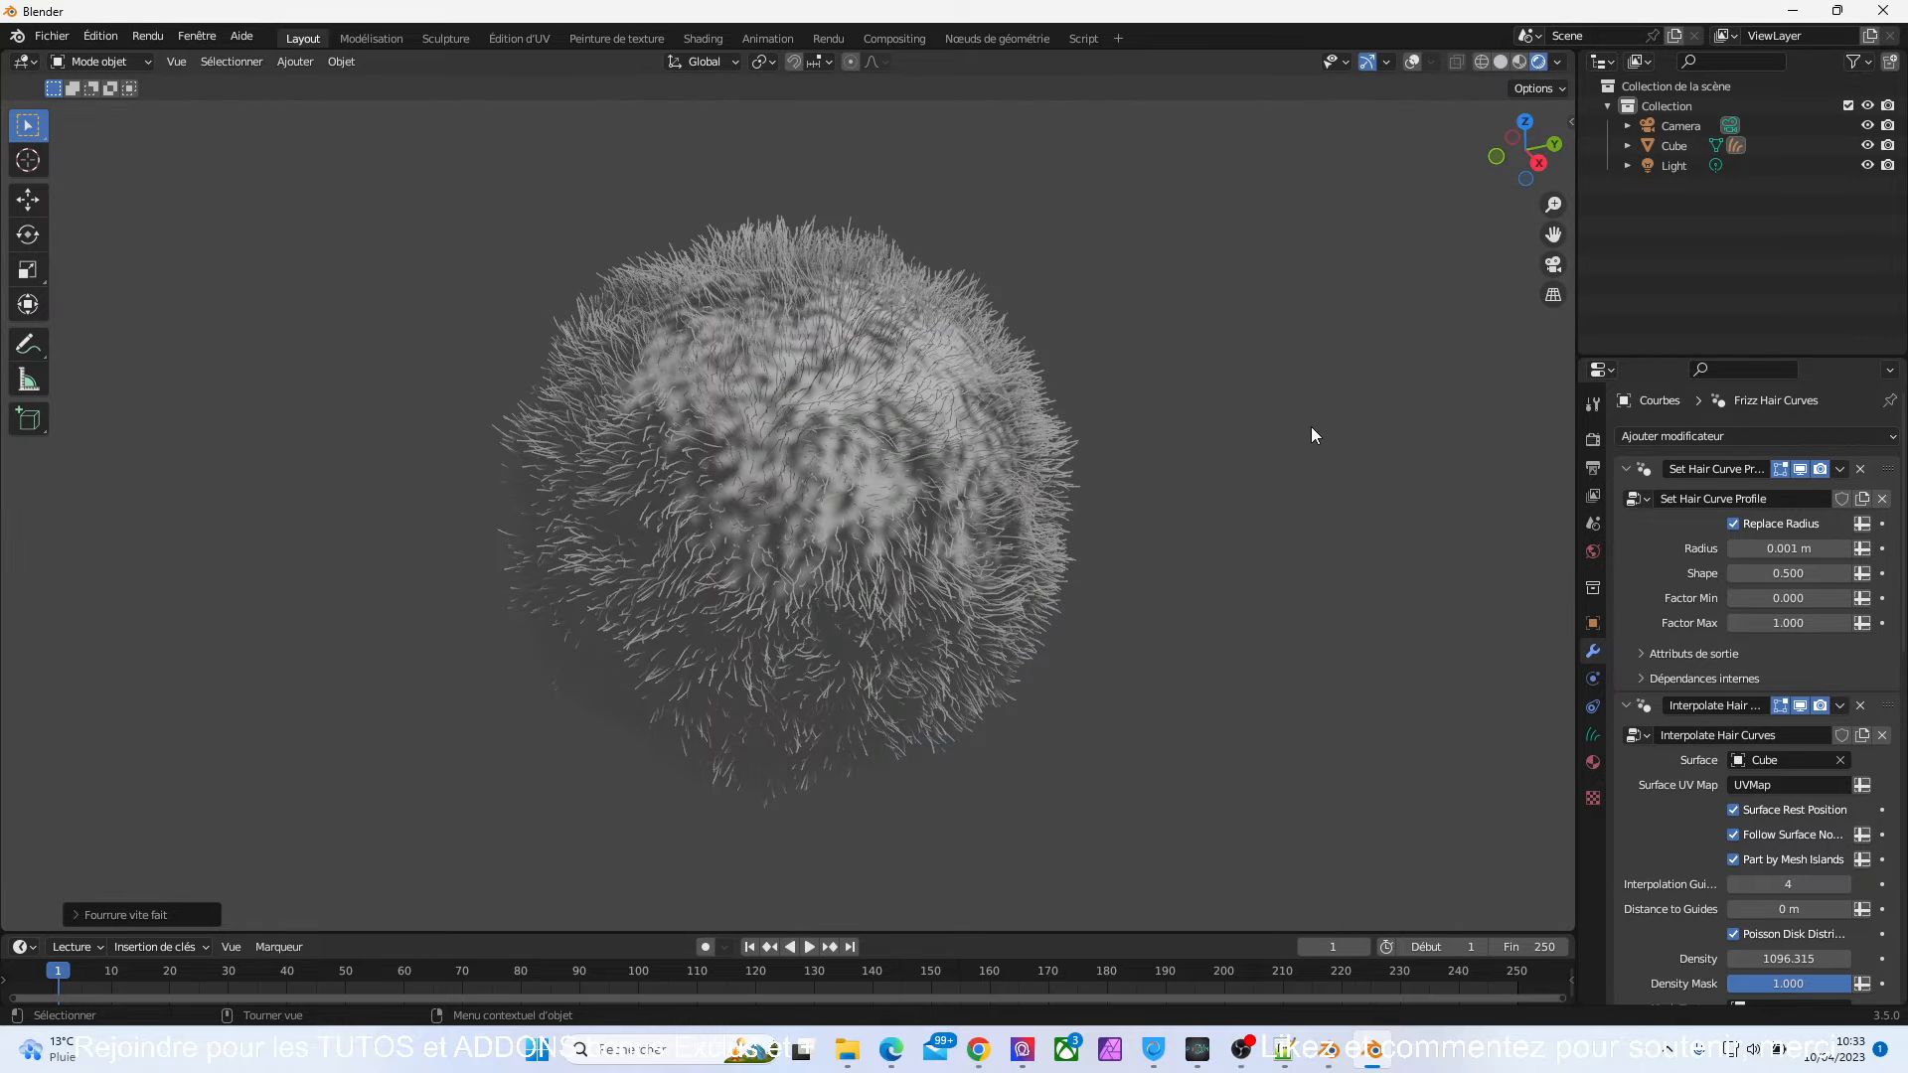
- Turn on ambient occlusion (Occlusion ambiante) and high bit depth shadows (Haute profondeur de bit) for the Eevee render
{"action": "left_click", "coordinate": [1593, 439]}
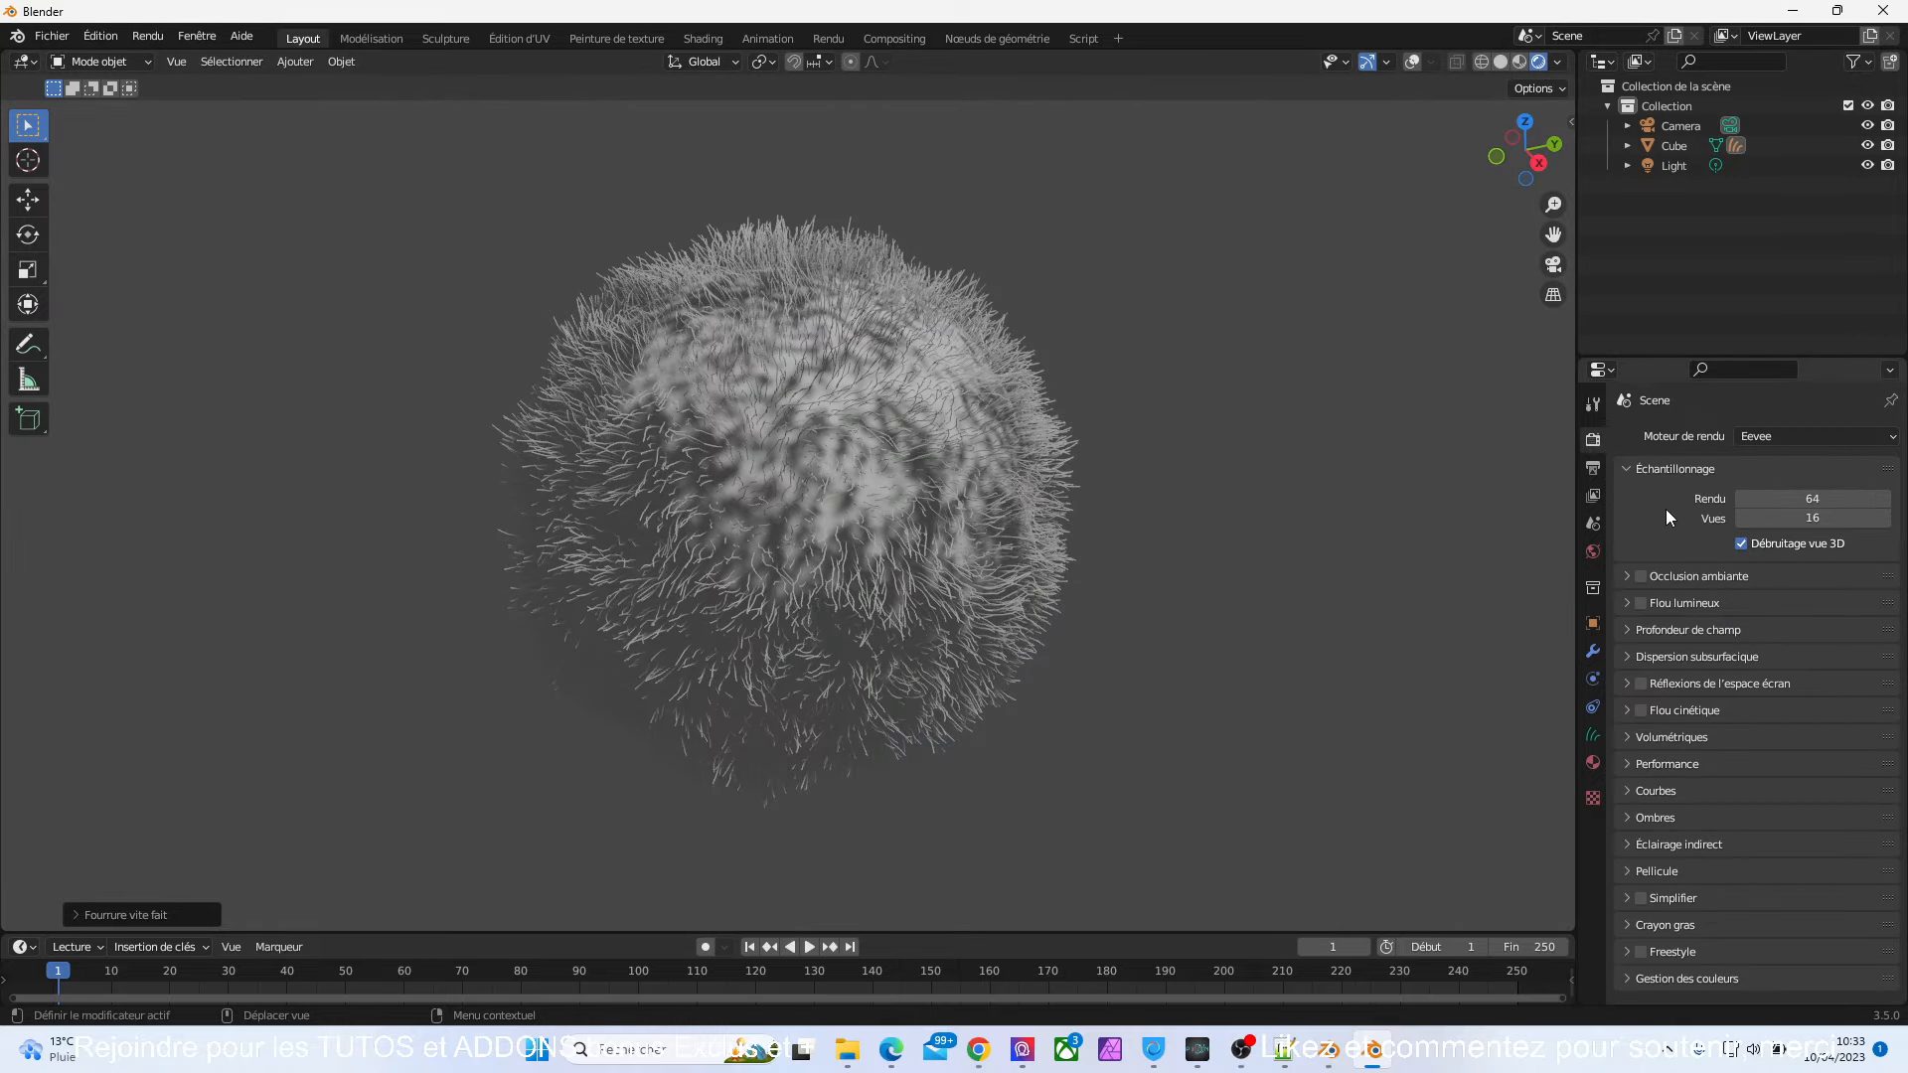
{"action": "left_click", "coordinate": [1641, 576]}
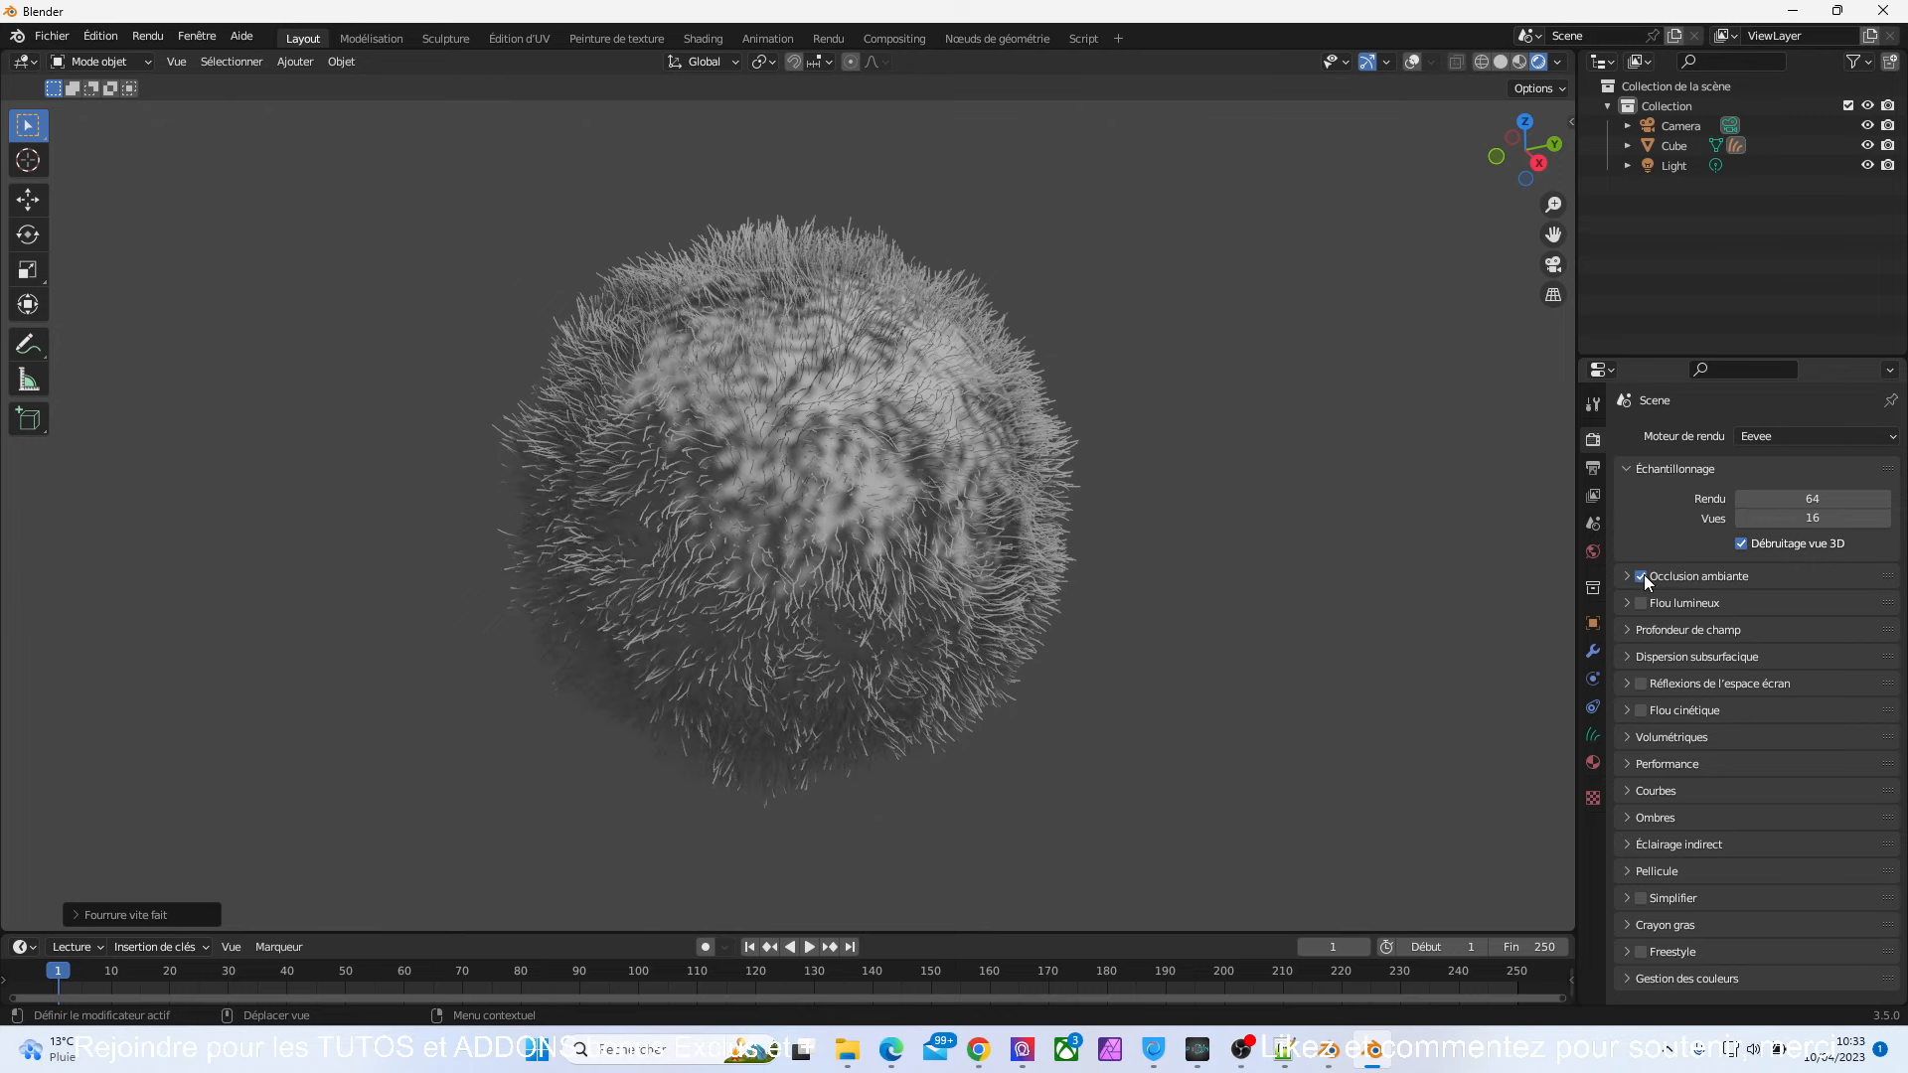
{"action": "left_click", "coordinate": [1627, 816]}
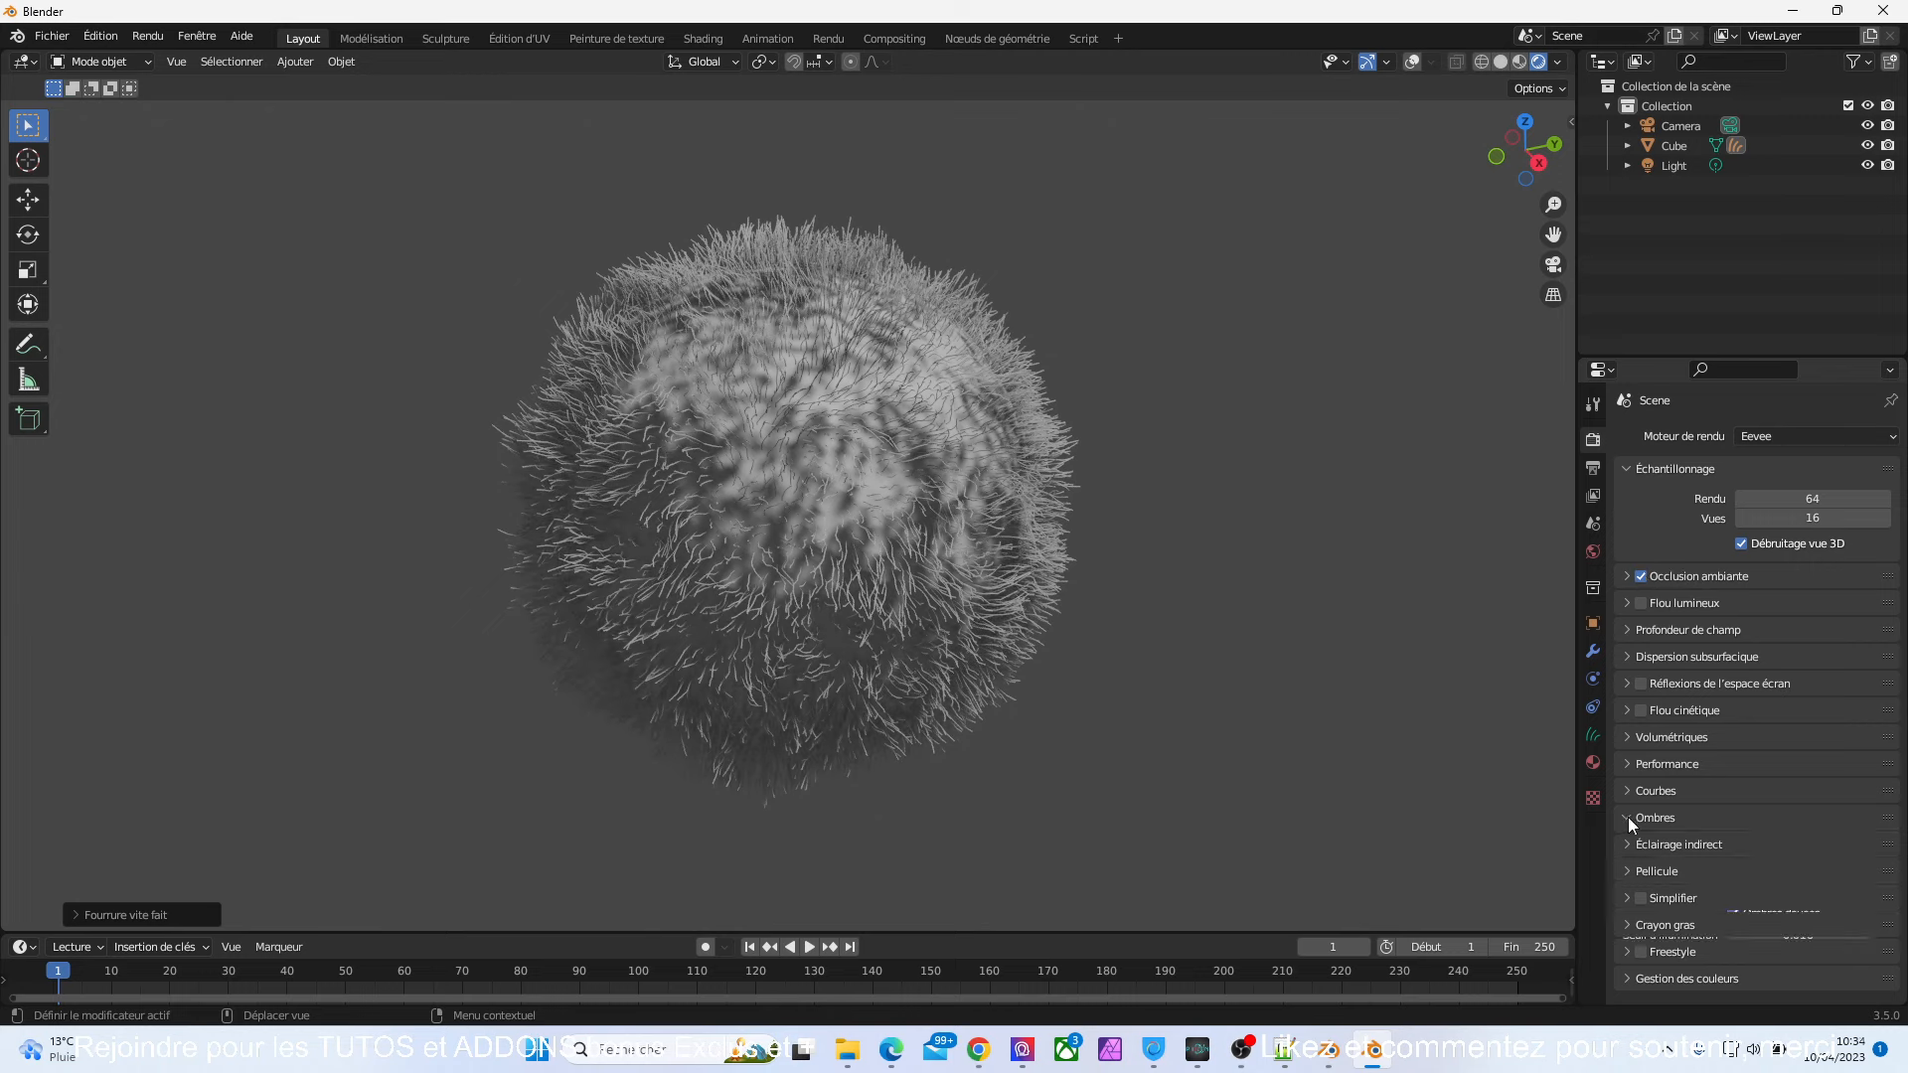
{"action": "left_click", "coordinate": [1734, 892]}
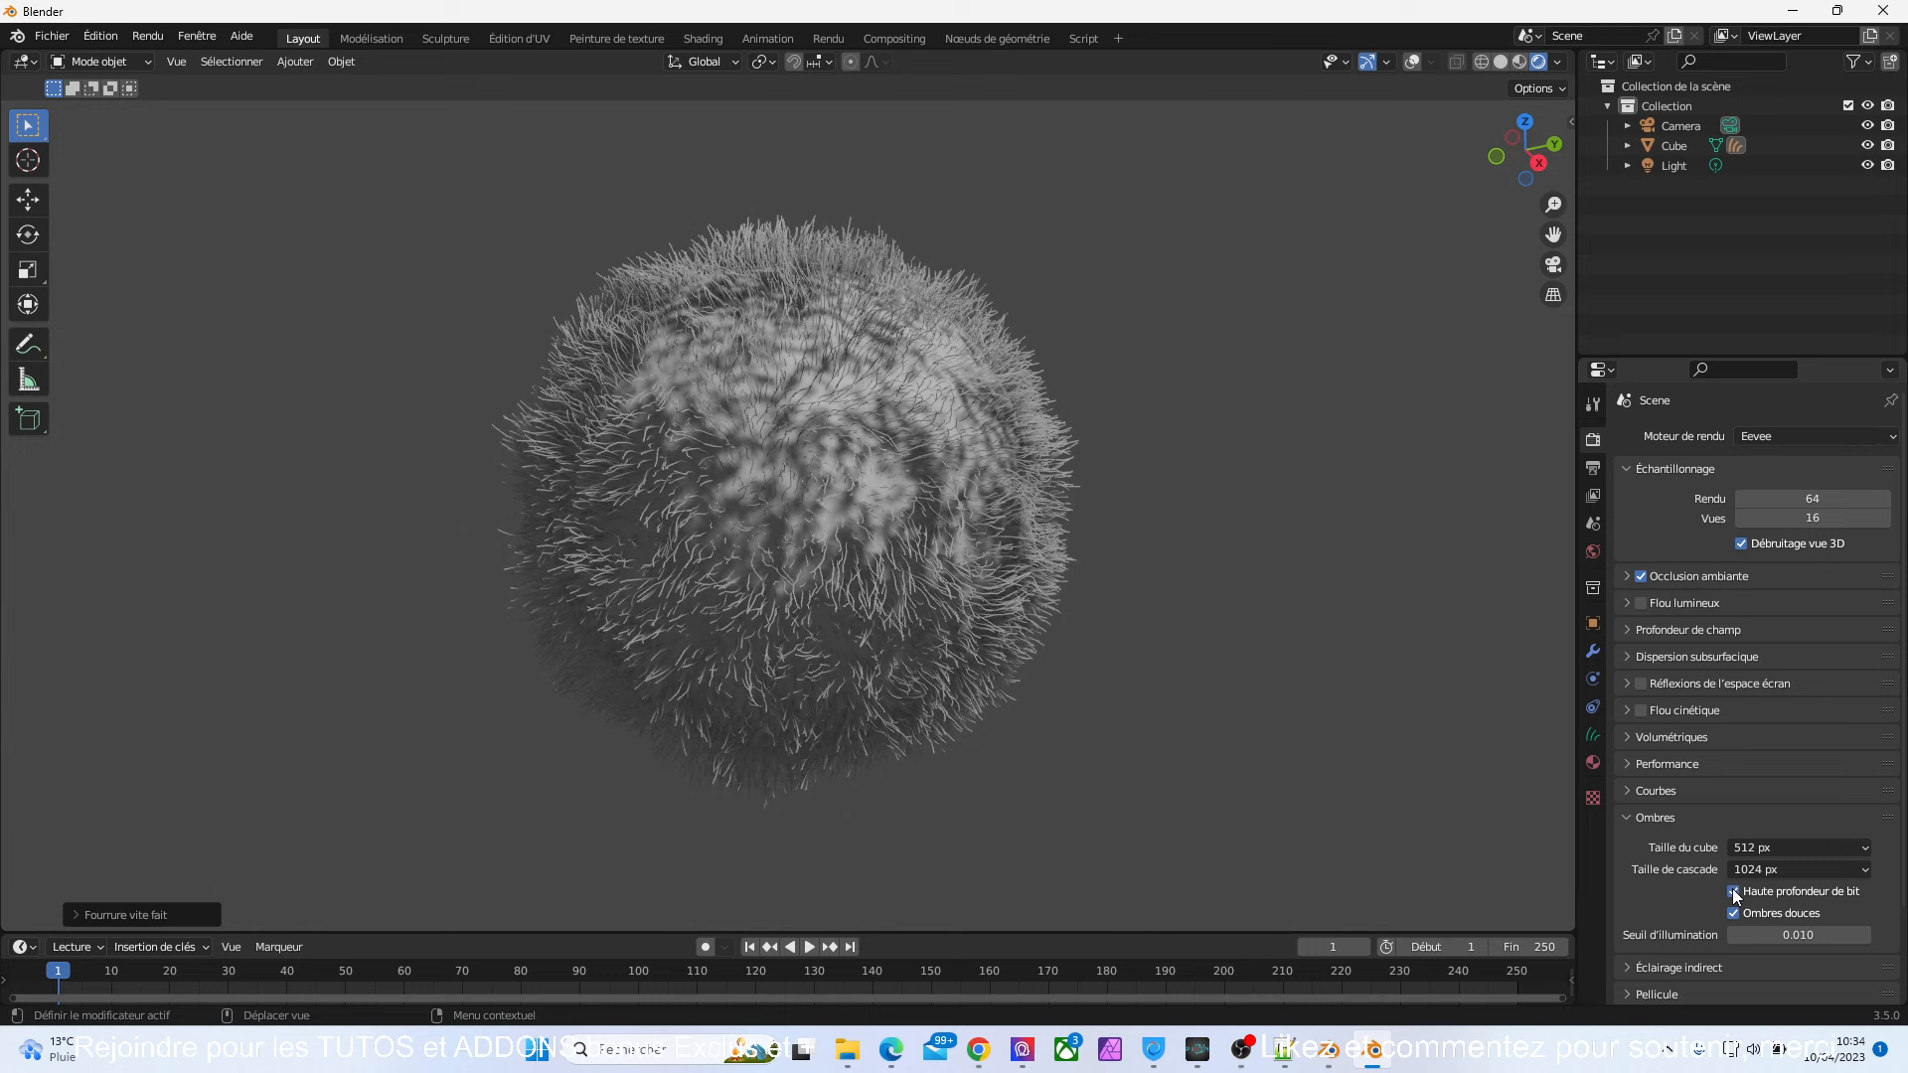
- Enable contact shadows (Ombres de contact) in the shadow settings of the scene's point light
{"action": "left_click", "coordinate": [1673, 167]}
{"action": "left_click", "coordinate": [1592, 708]}
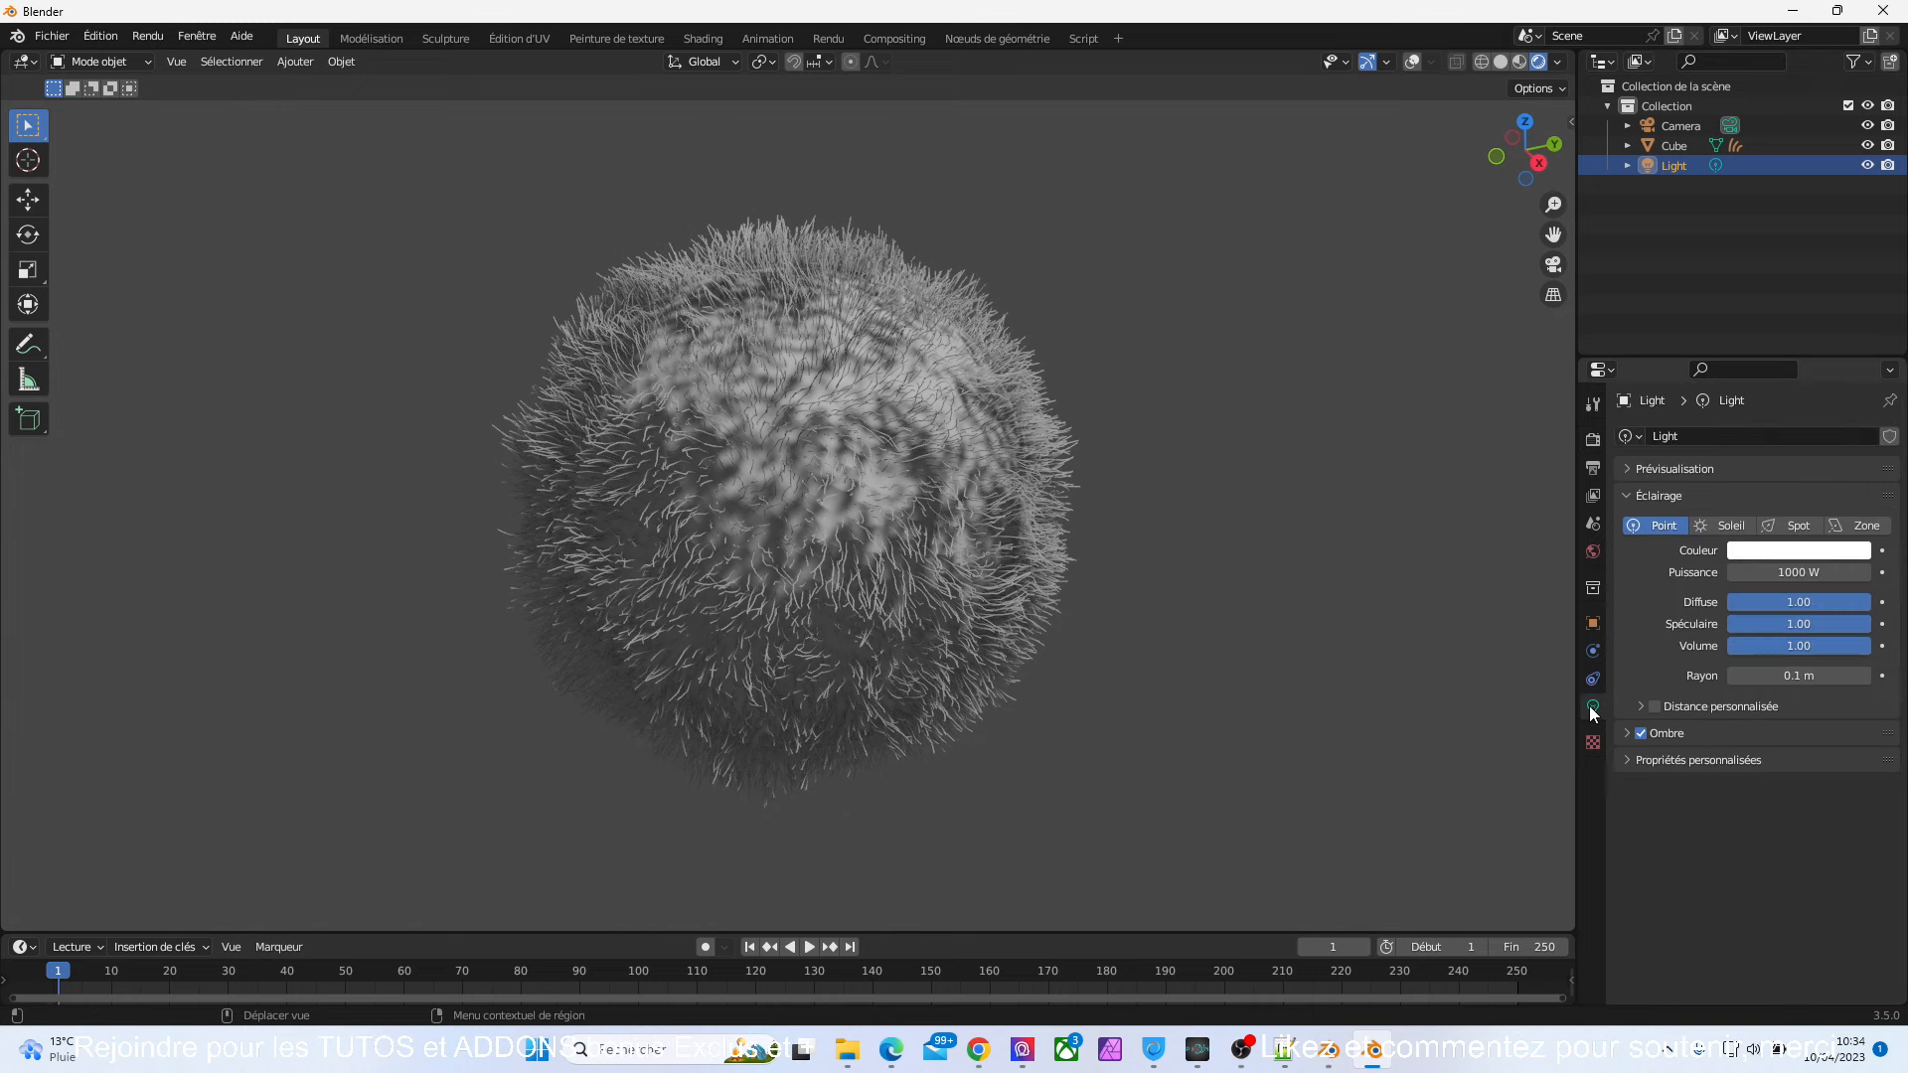
{"action": "left_click", "coordinate": [1626, 733]}
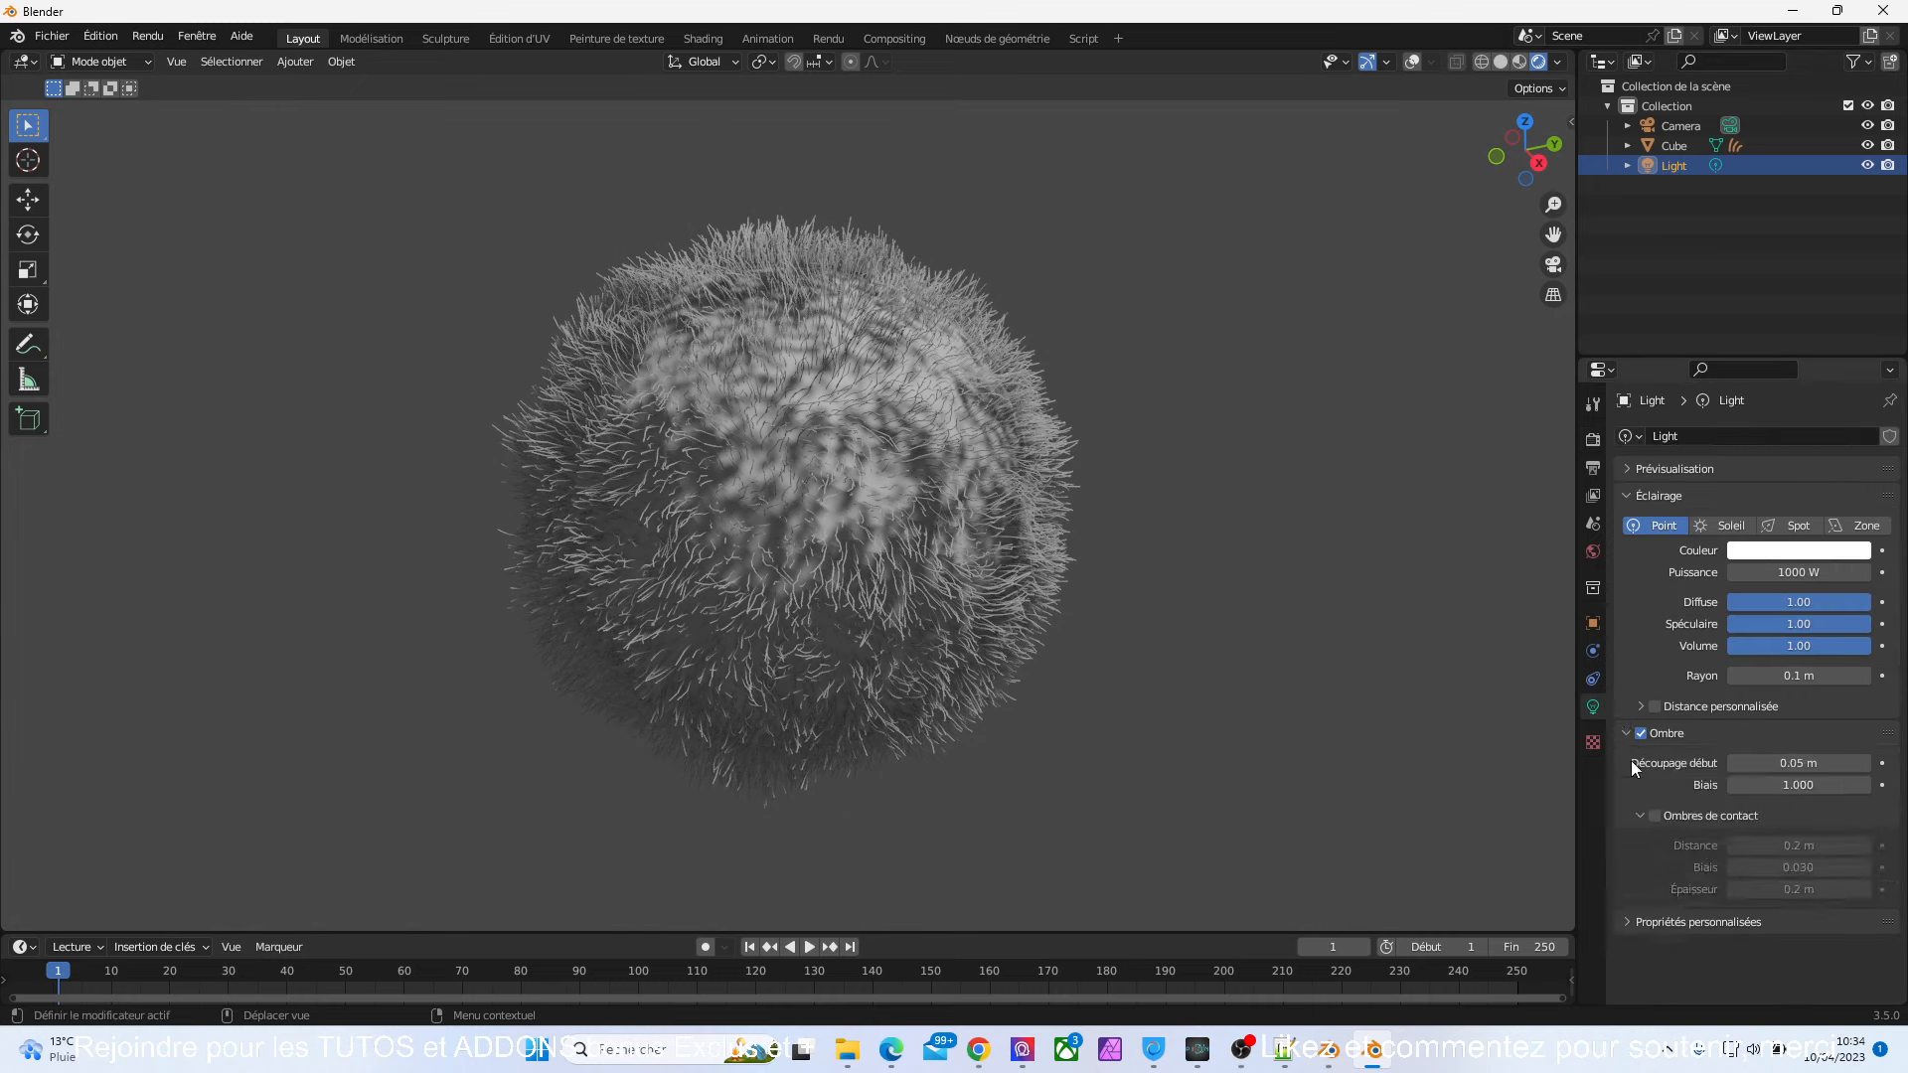
{"action": "left_click", "coordinate": [1653, 820]}
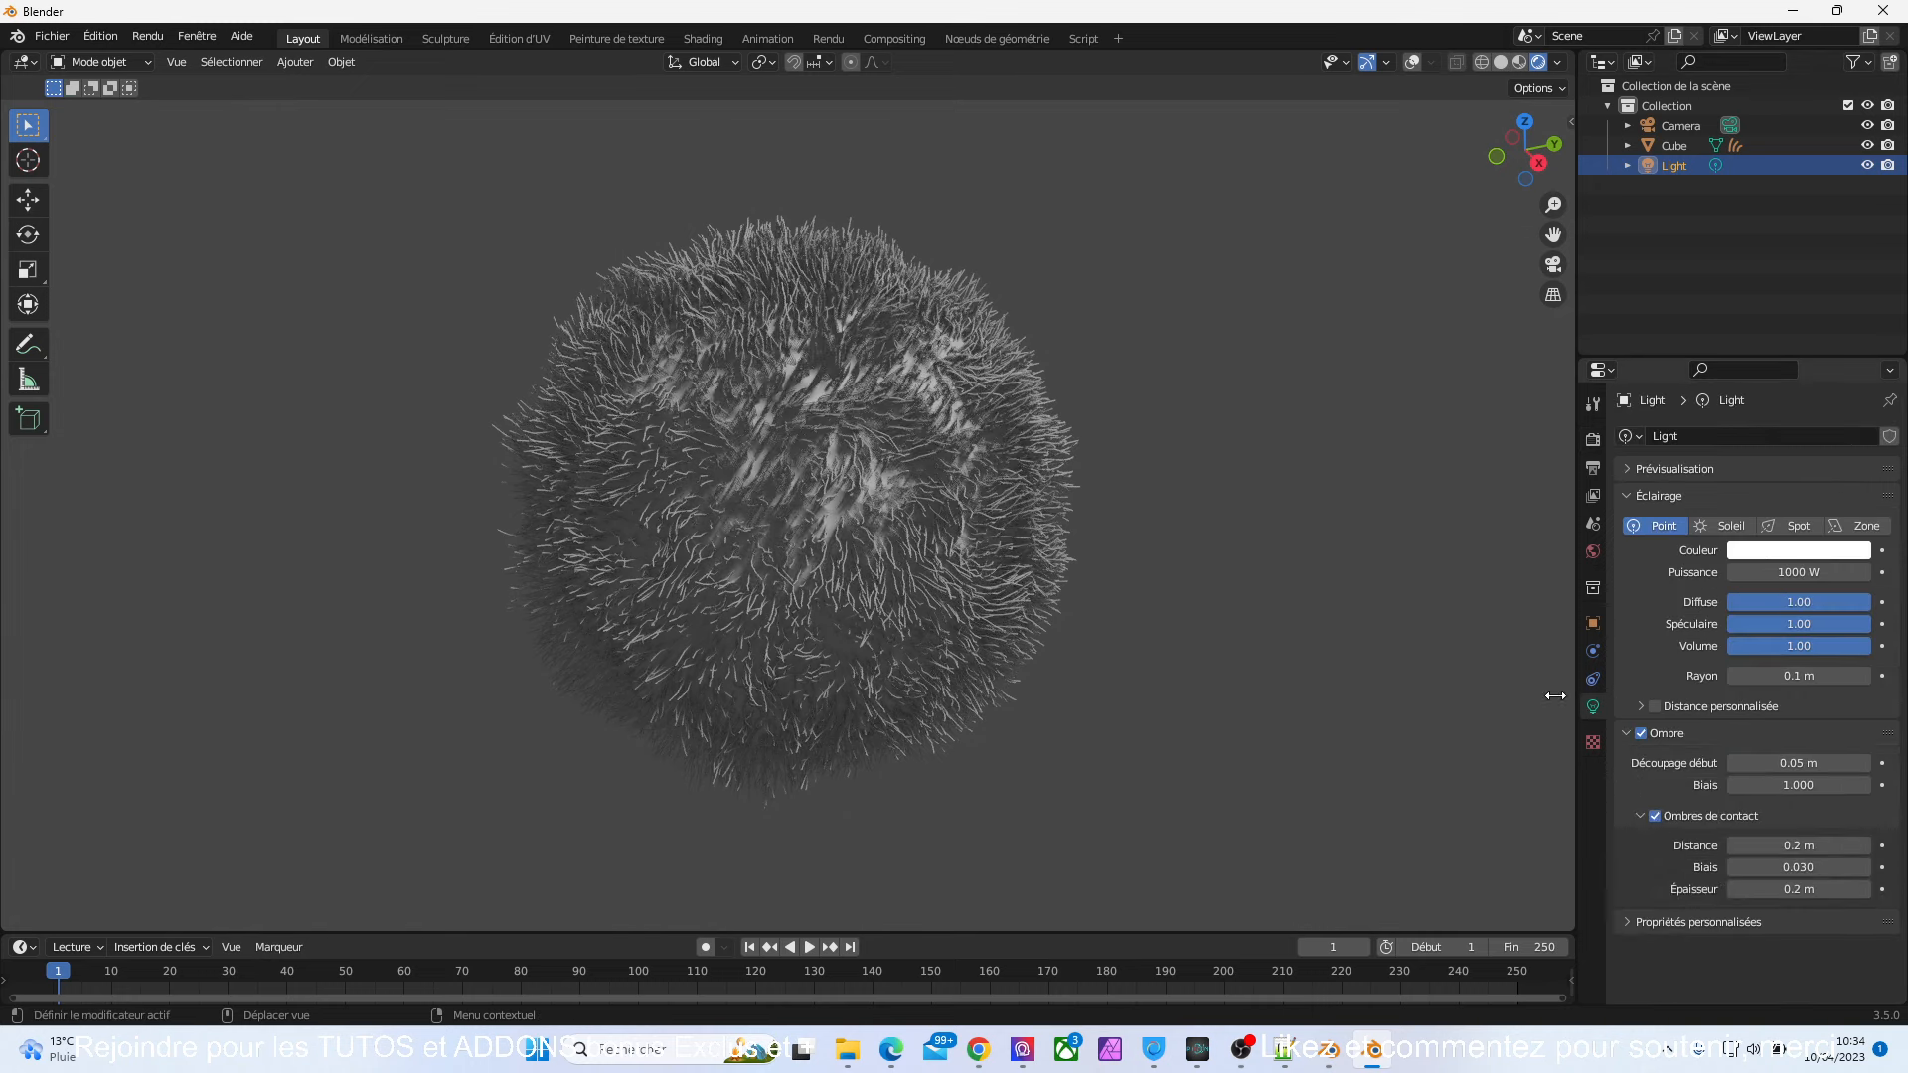
- Compare the rendered fur sphere in Blender 3.5 with the one in Blender 3.4, examining hair shape and shadows
{"action": "left_click_drag", "start_coordinate": [1550, 175], "coordinate": [1556, 177]}
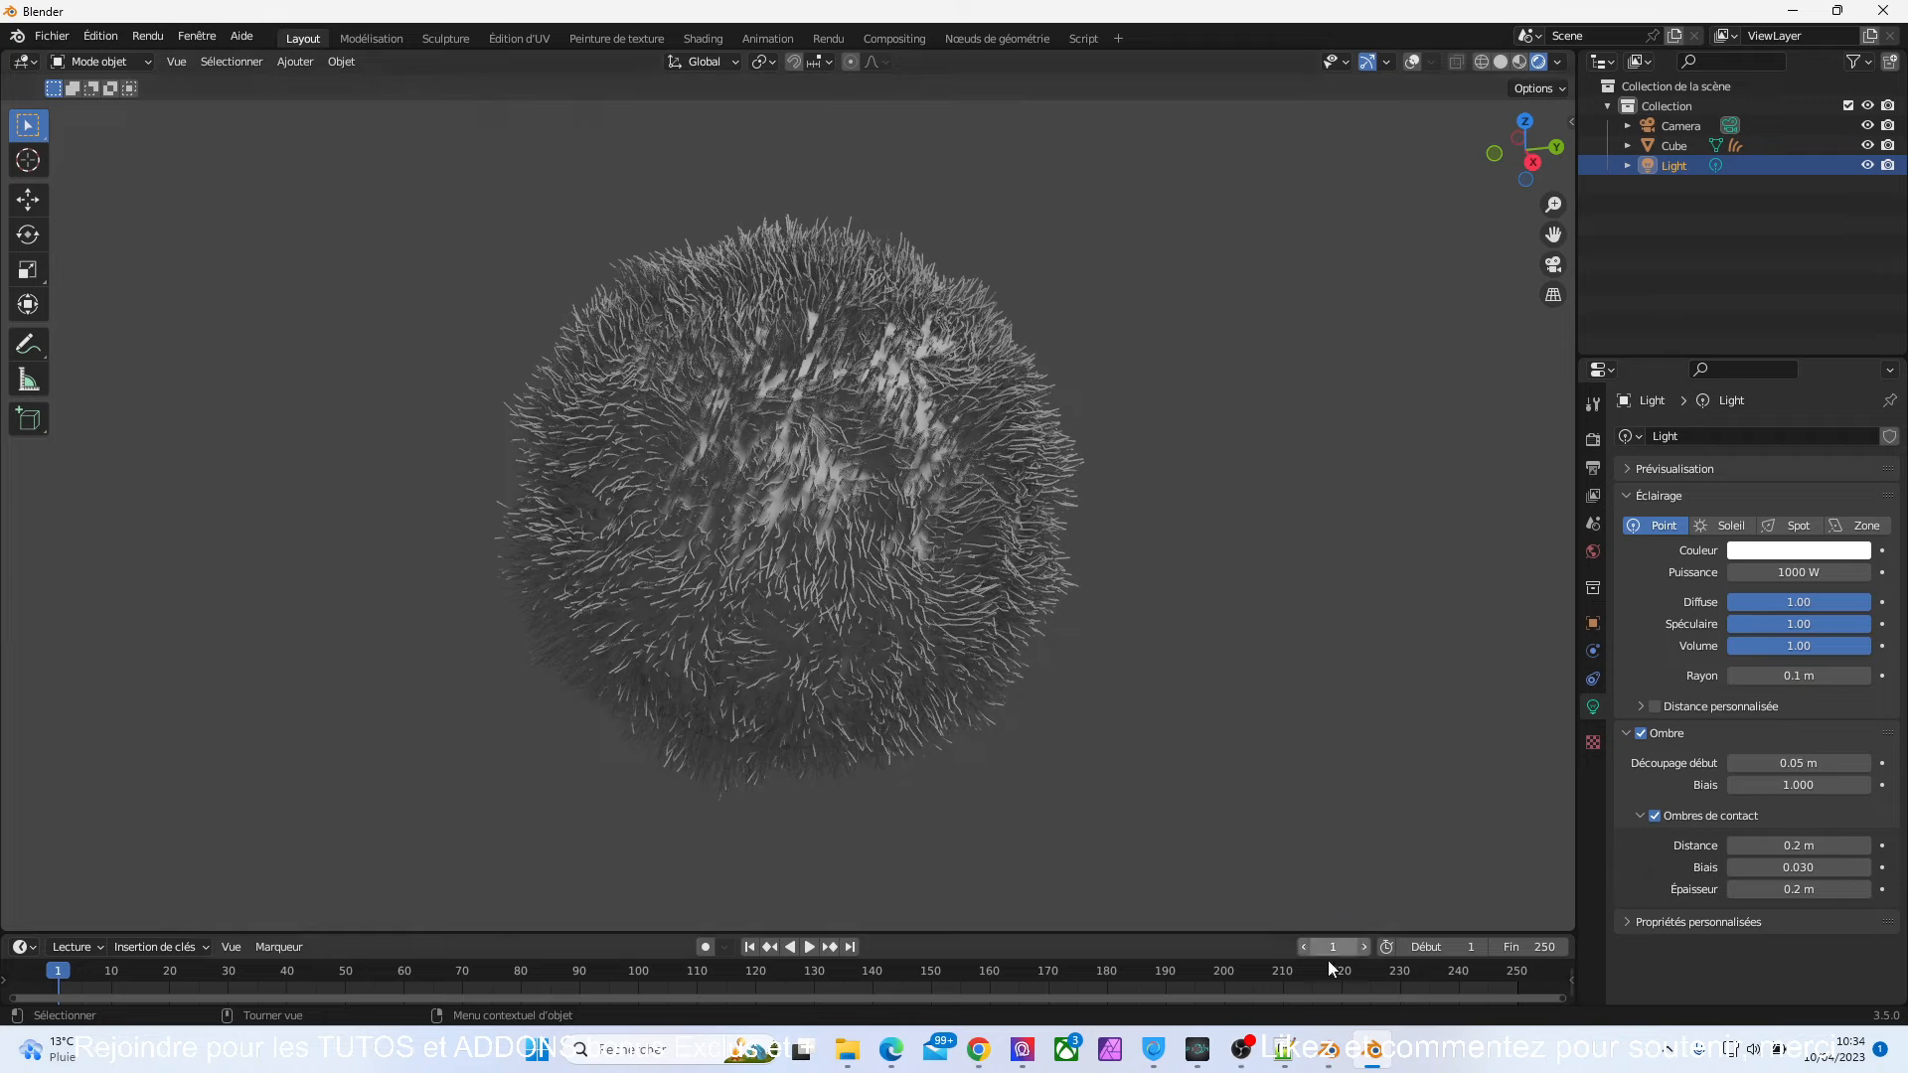
{"action": "left_click", "coordinate": [1329, 1051]}
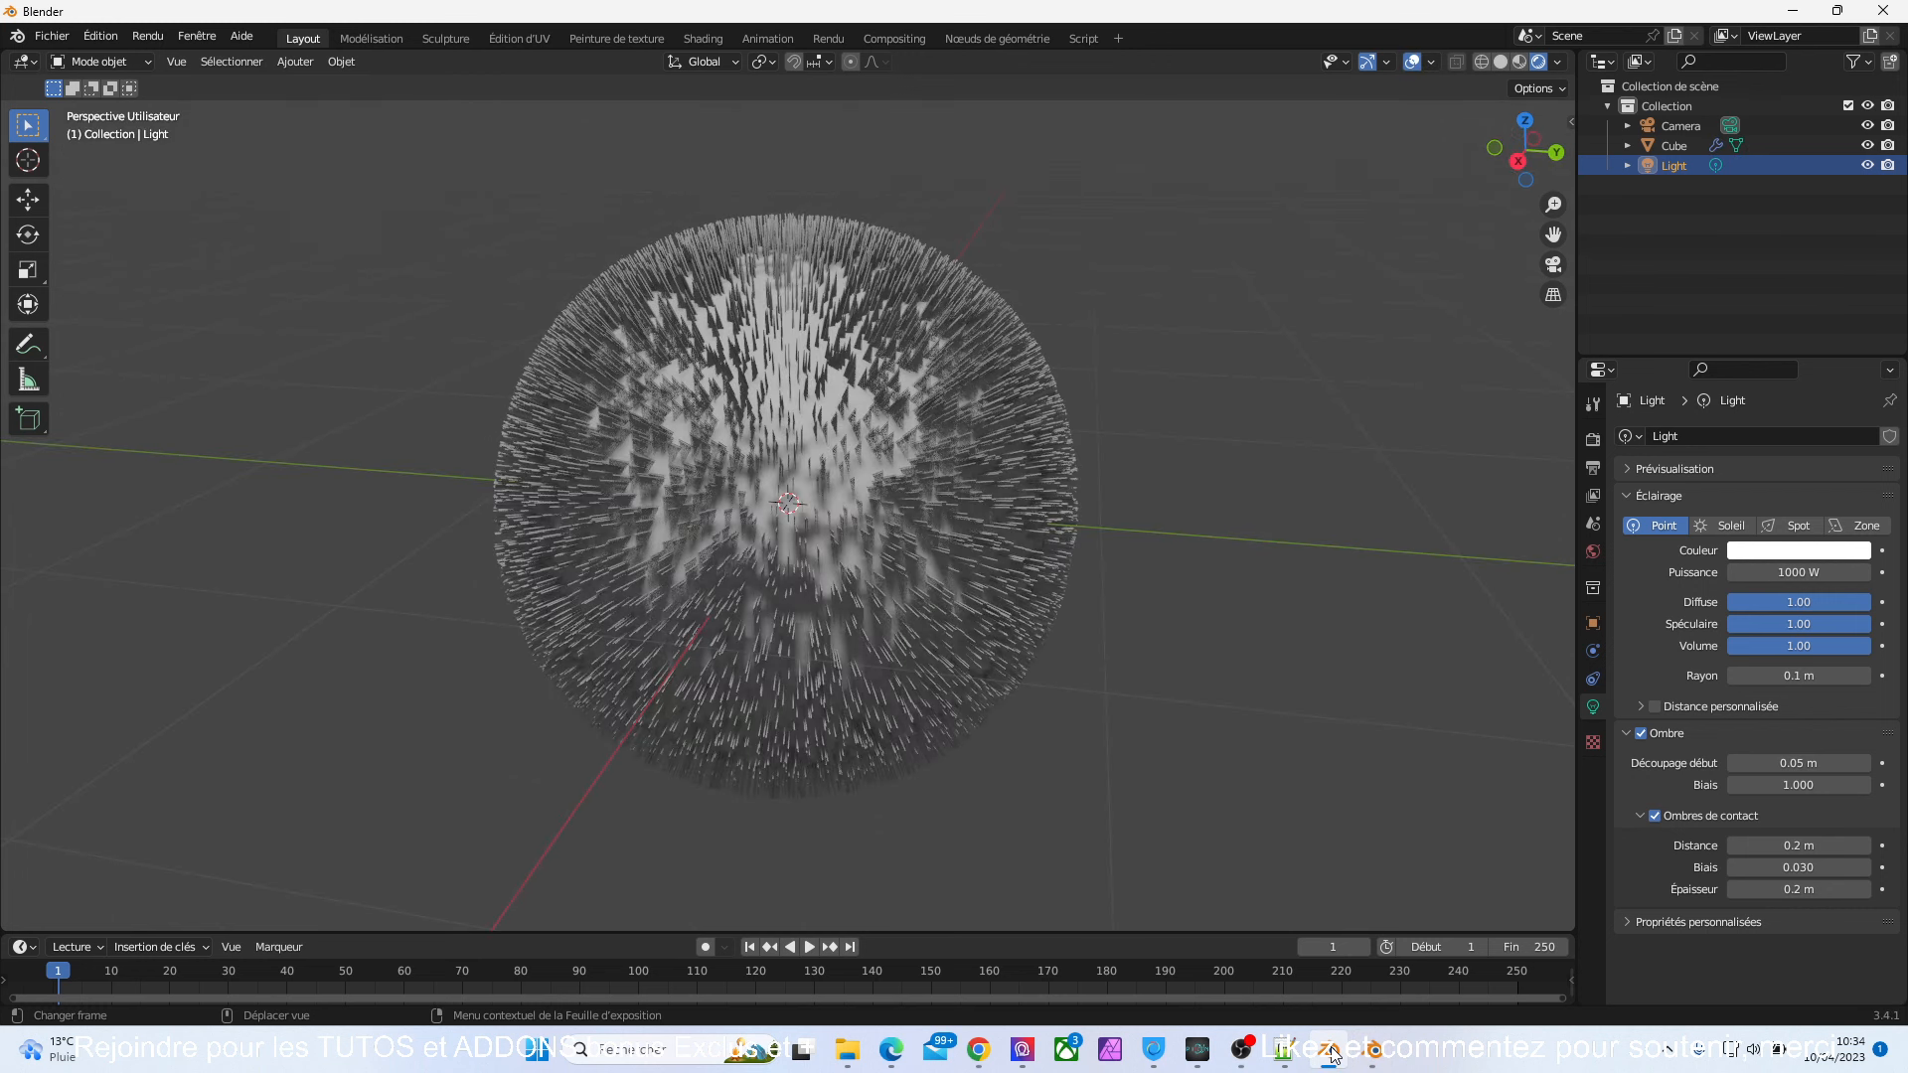
{"action": "left_click", "coordinate": [1377, 1055]}
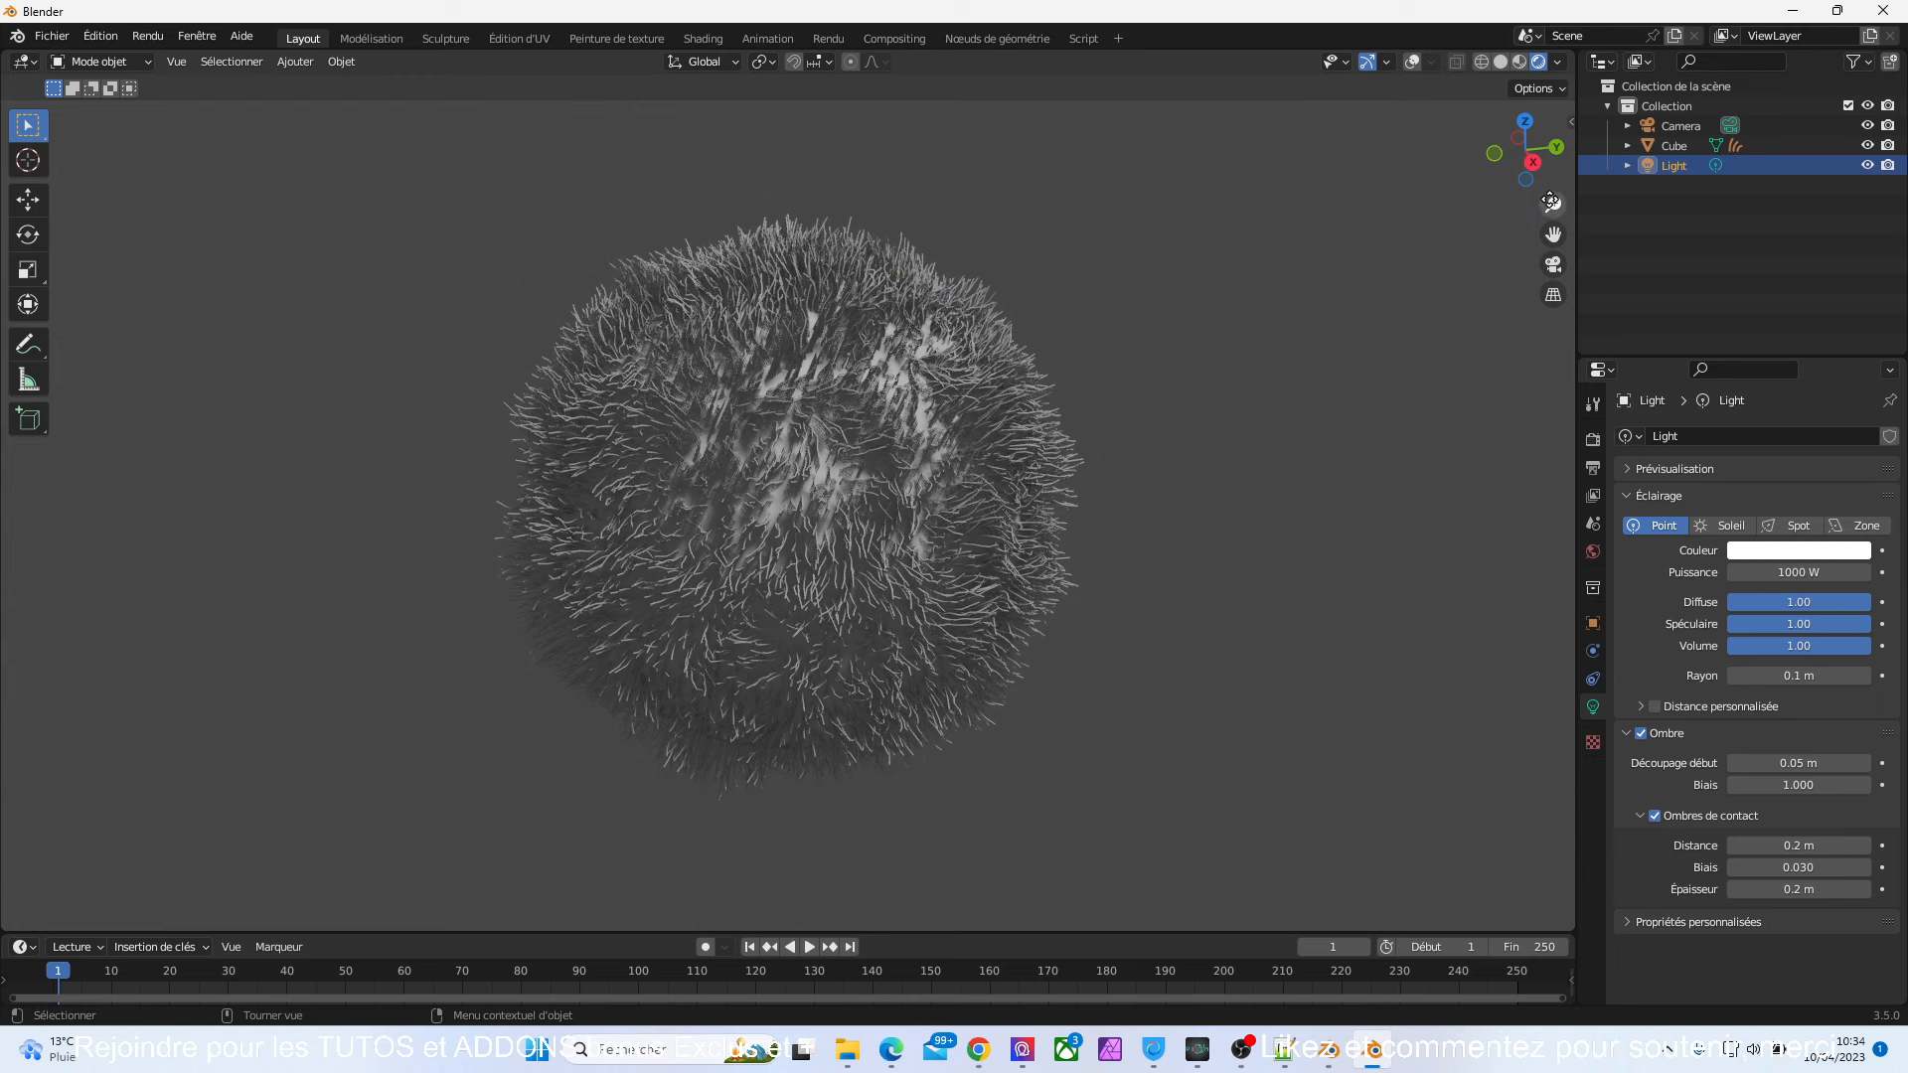
{"action": "mouse_move", "coordinate": [1552, 203]}
{"action": "left_mouse_down"}
{"action": "mouse_move", "coordinate": [1553, 174]}
{"action": "mouse_move", "coordinate": [1552, 202]}
{"action": "left_mouse_up"}
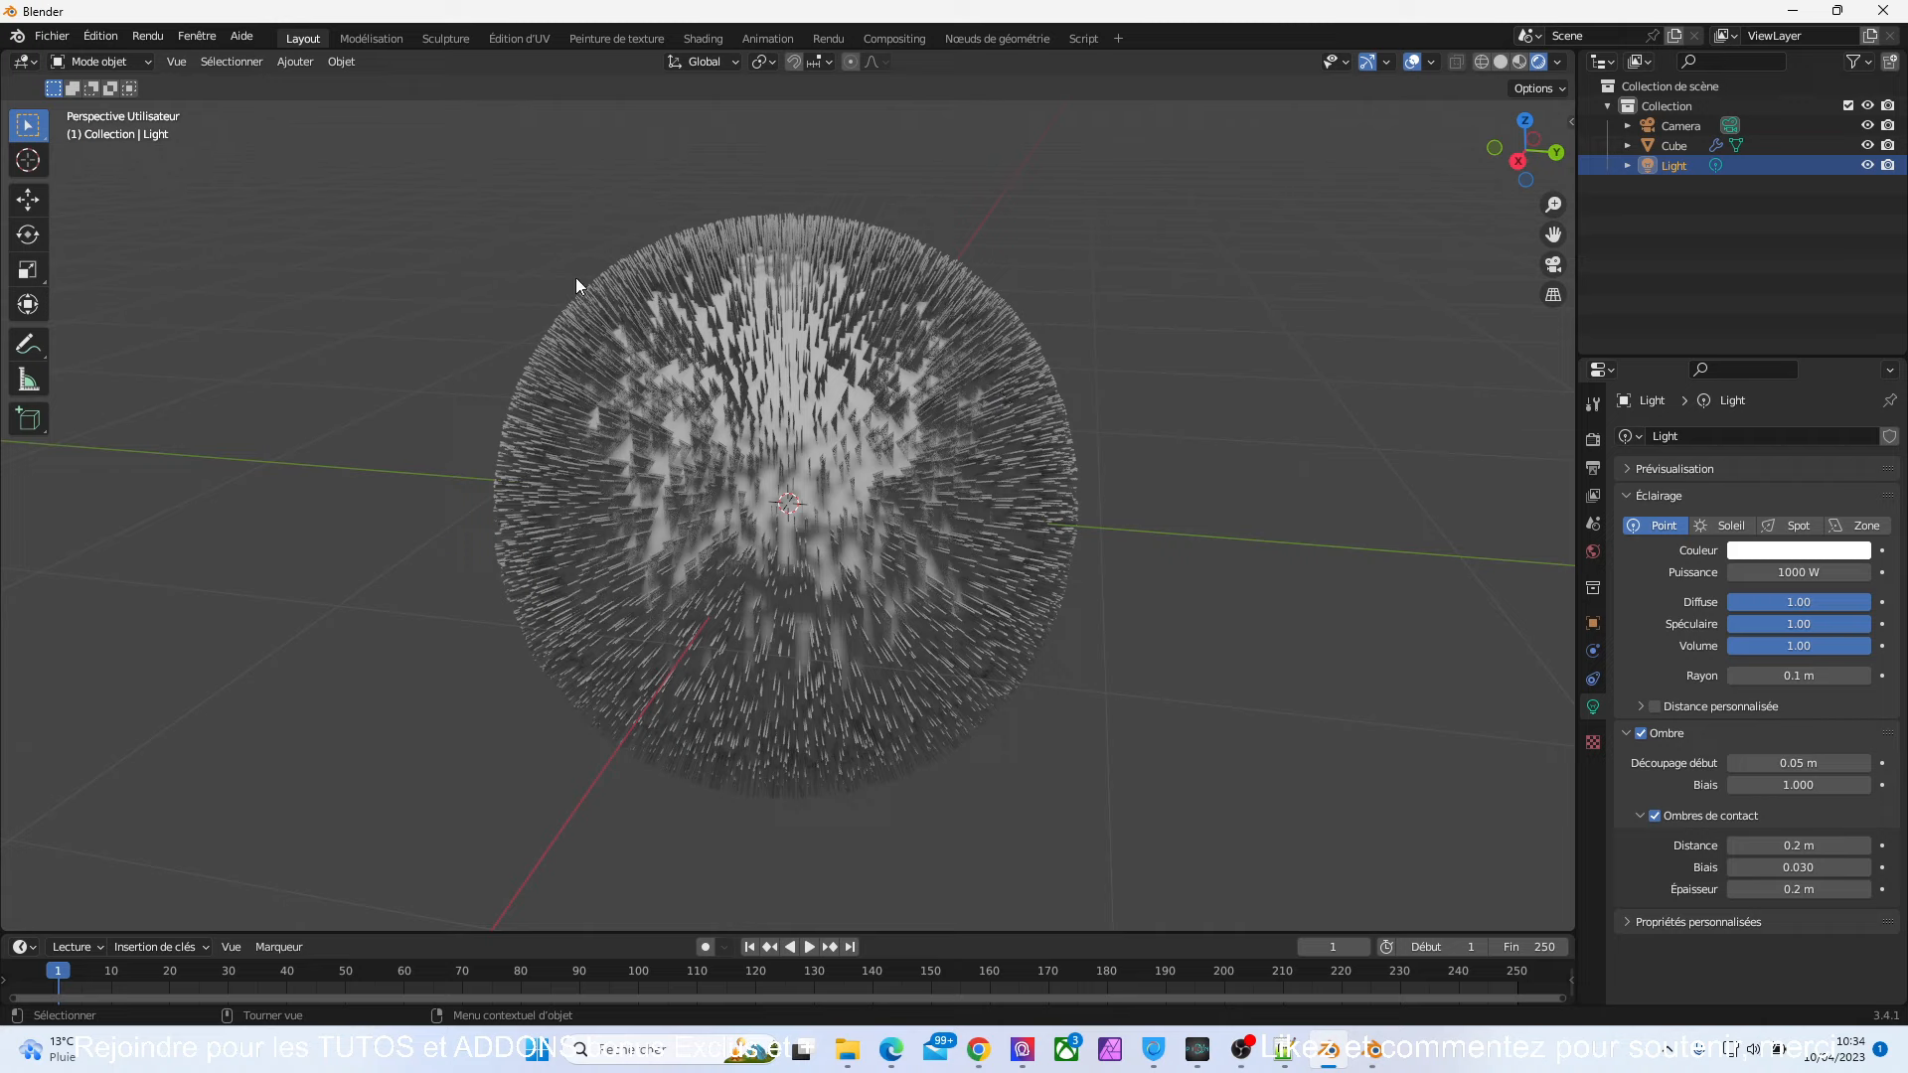
{"action": "left_click", "coordinate": [1368, 1061]}
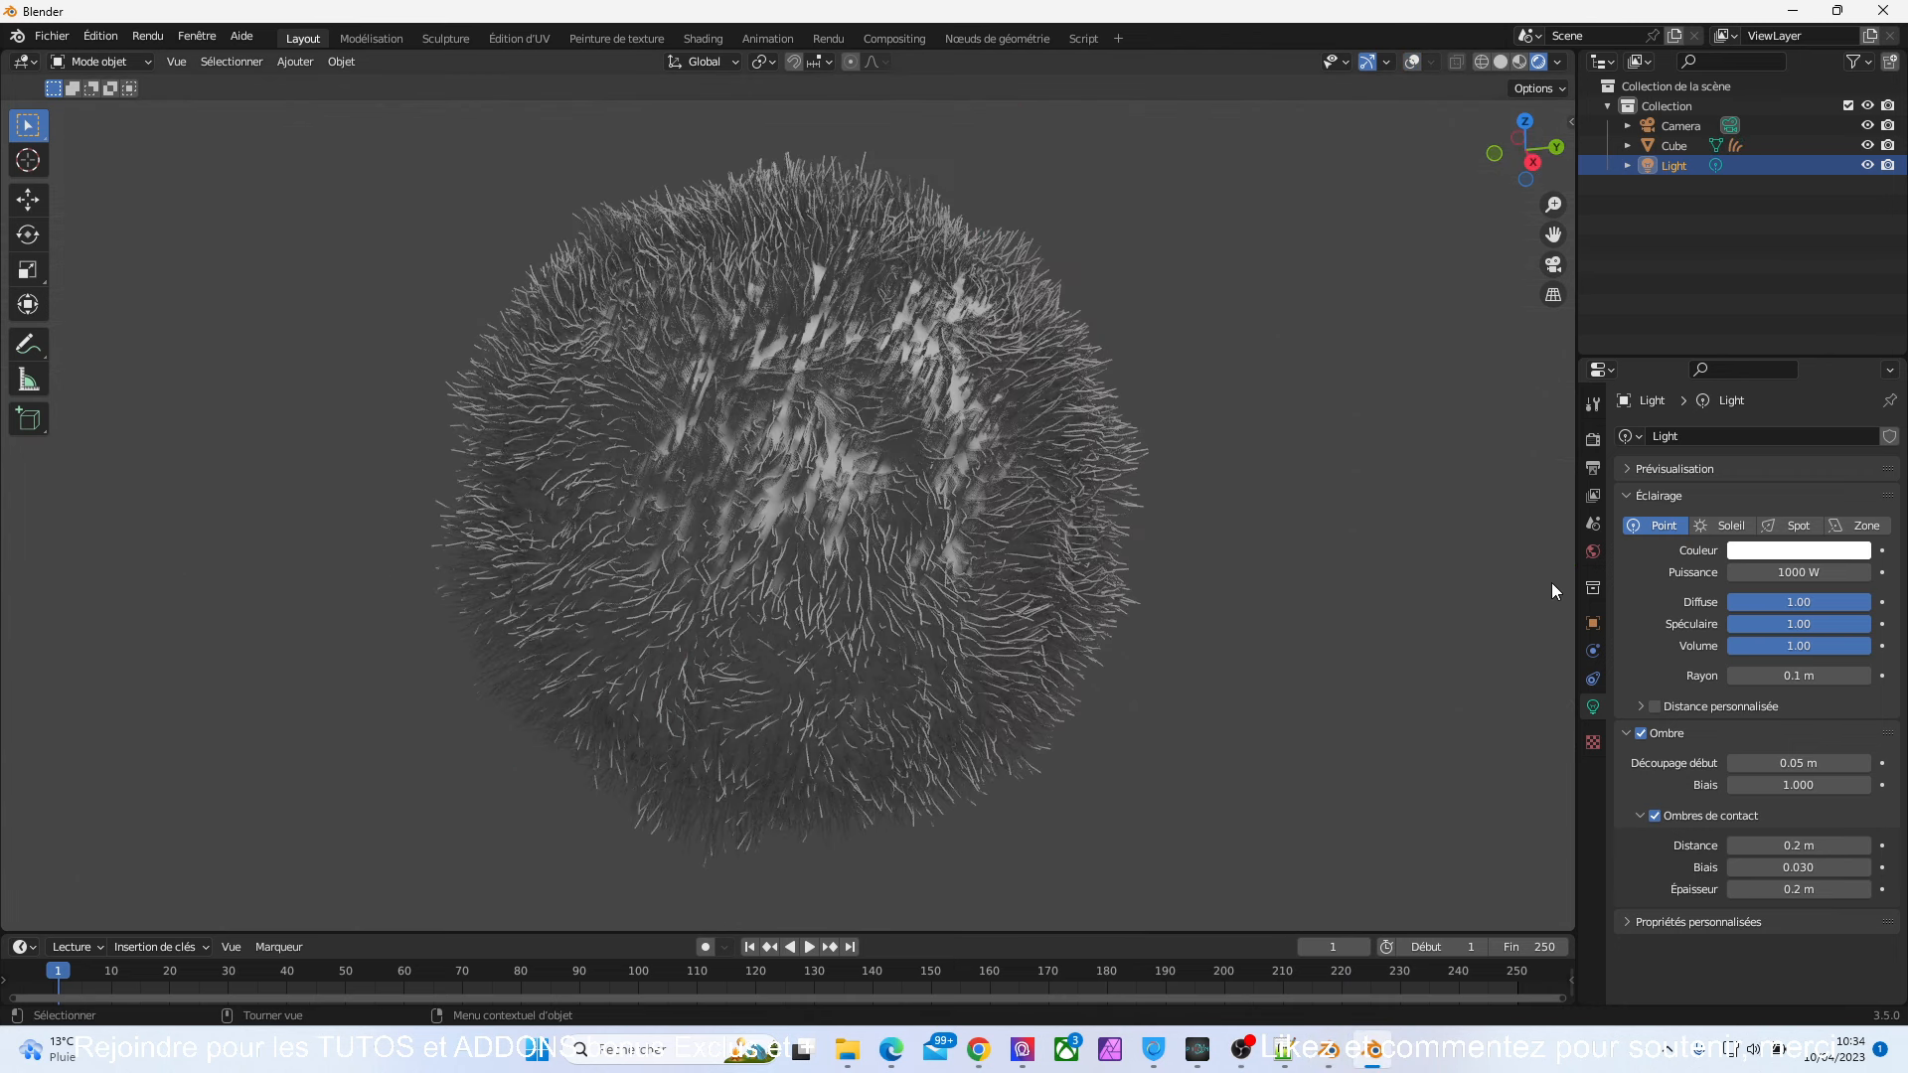
- Examine the modifier stack of the fur curves in Blender 3.5, from Set Hair Curve Profile through Interpolate Hair Curves
{"action": "left_click", "coordinate": [985, 510]}
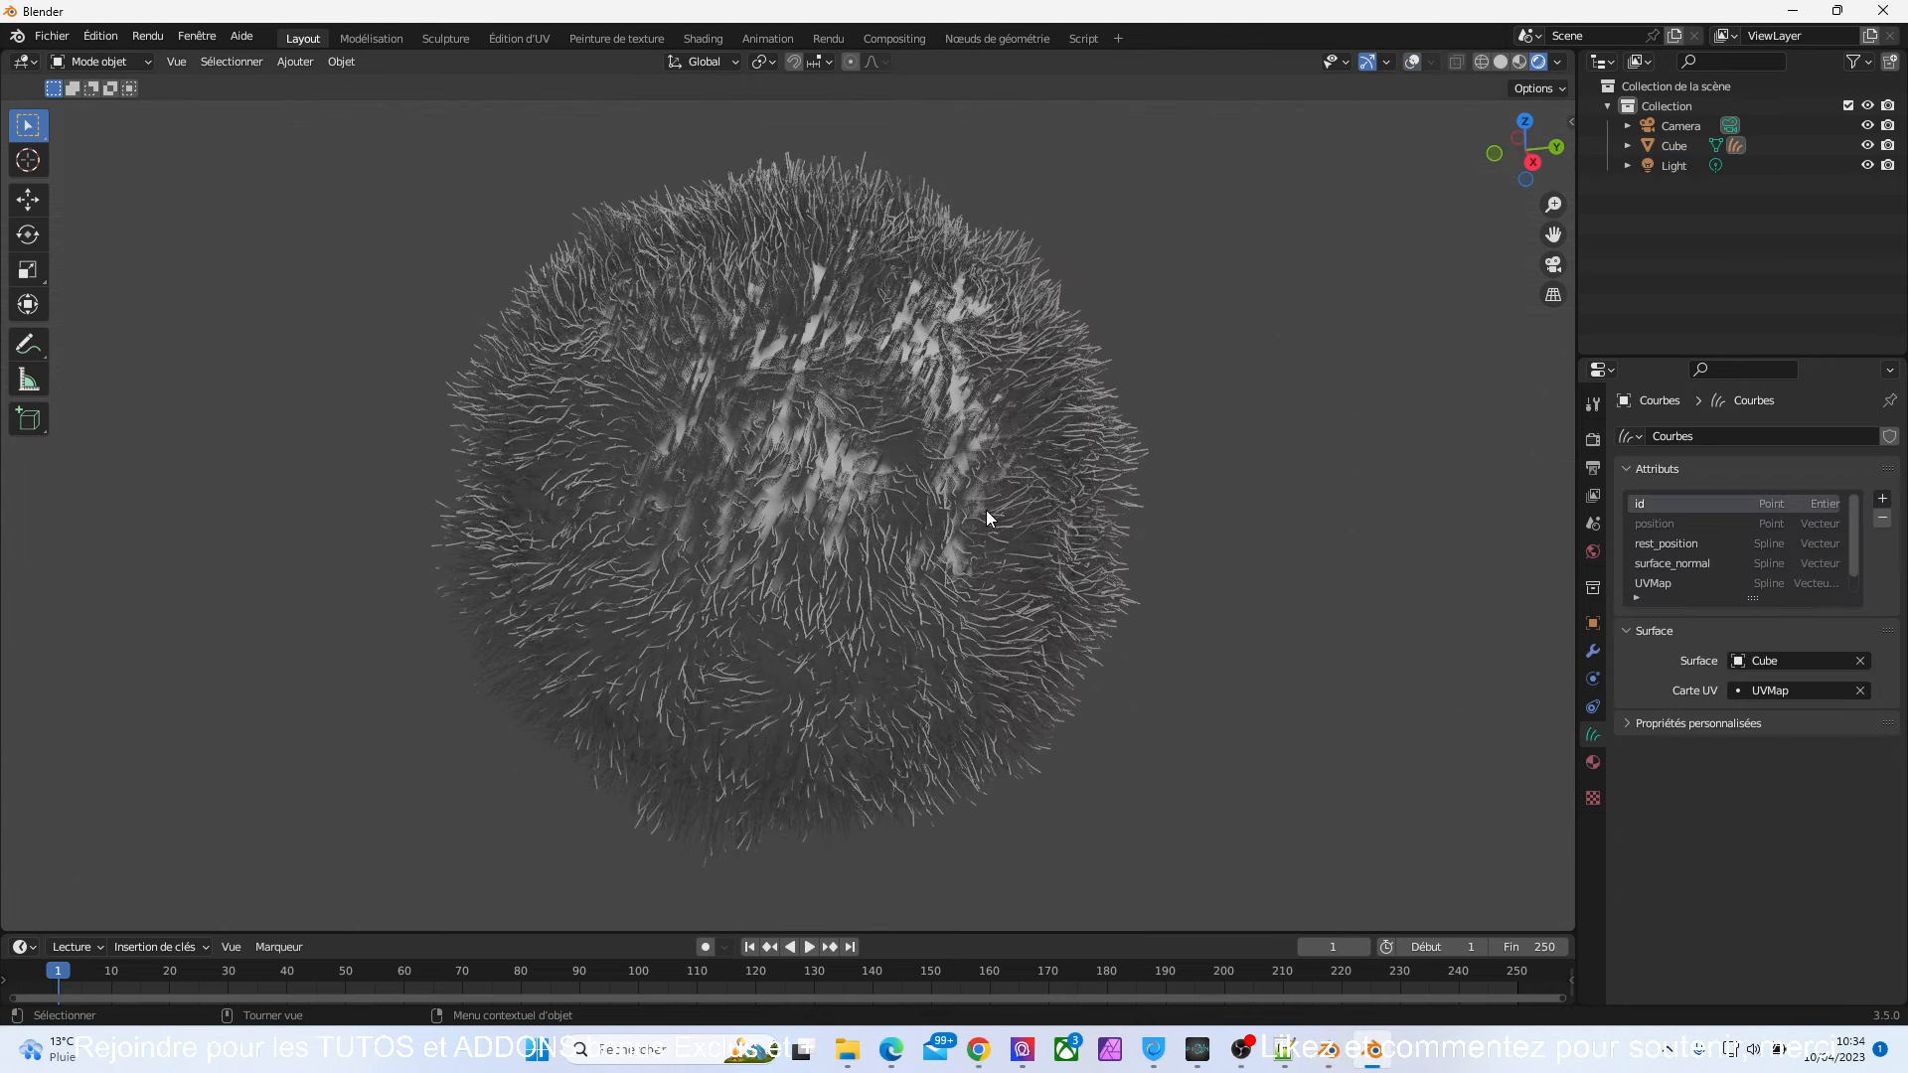
{"action": "left_click", "coordinate": [1591, 650]}
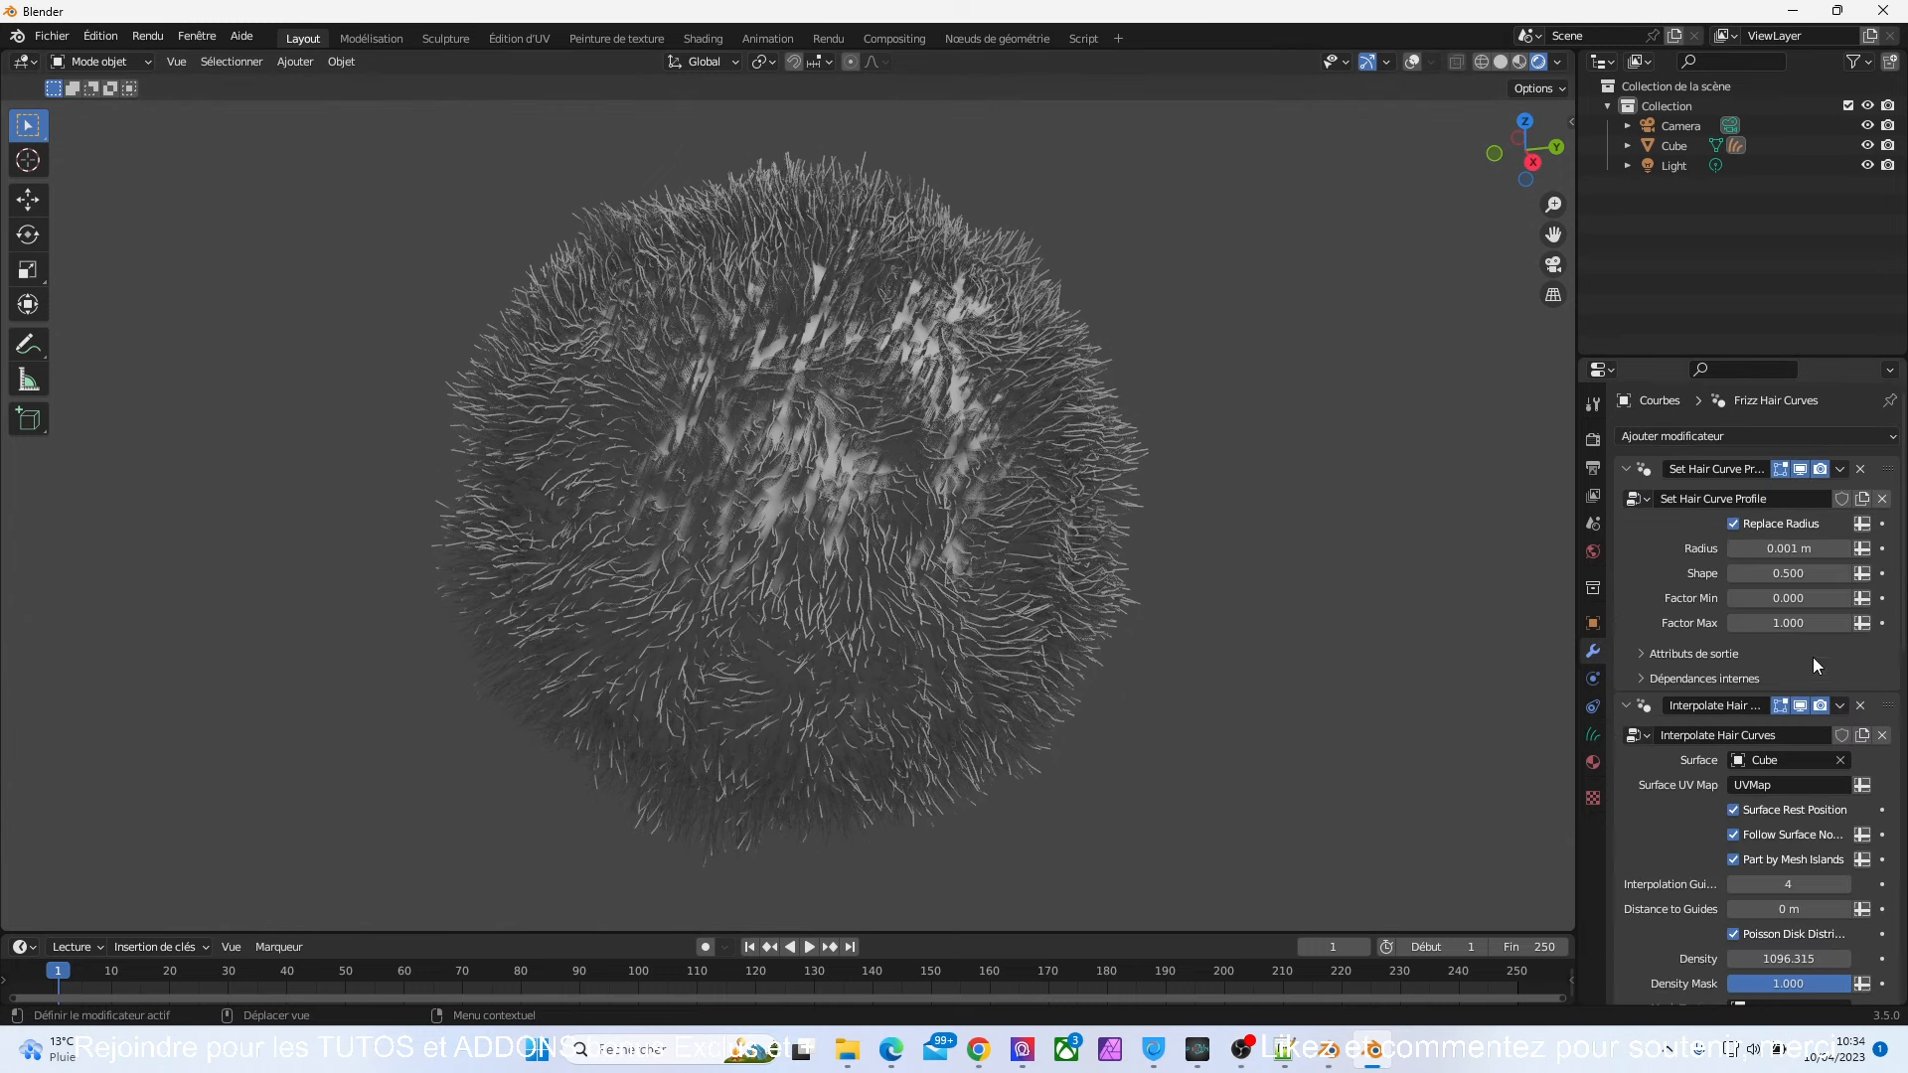
{"action": "scroll", "coordinate": [1748, 695], "scroll_direction": "down", "scroll_amount": 12}
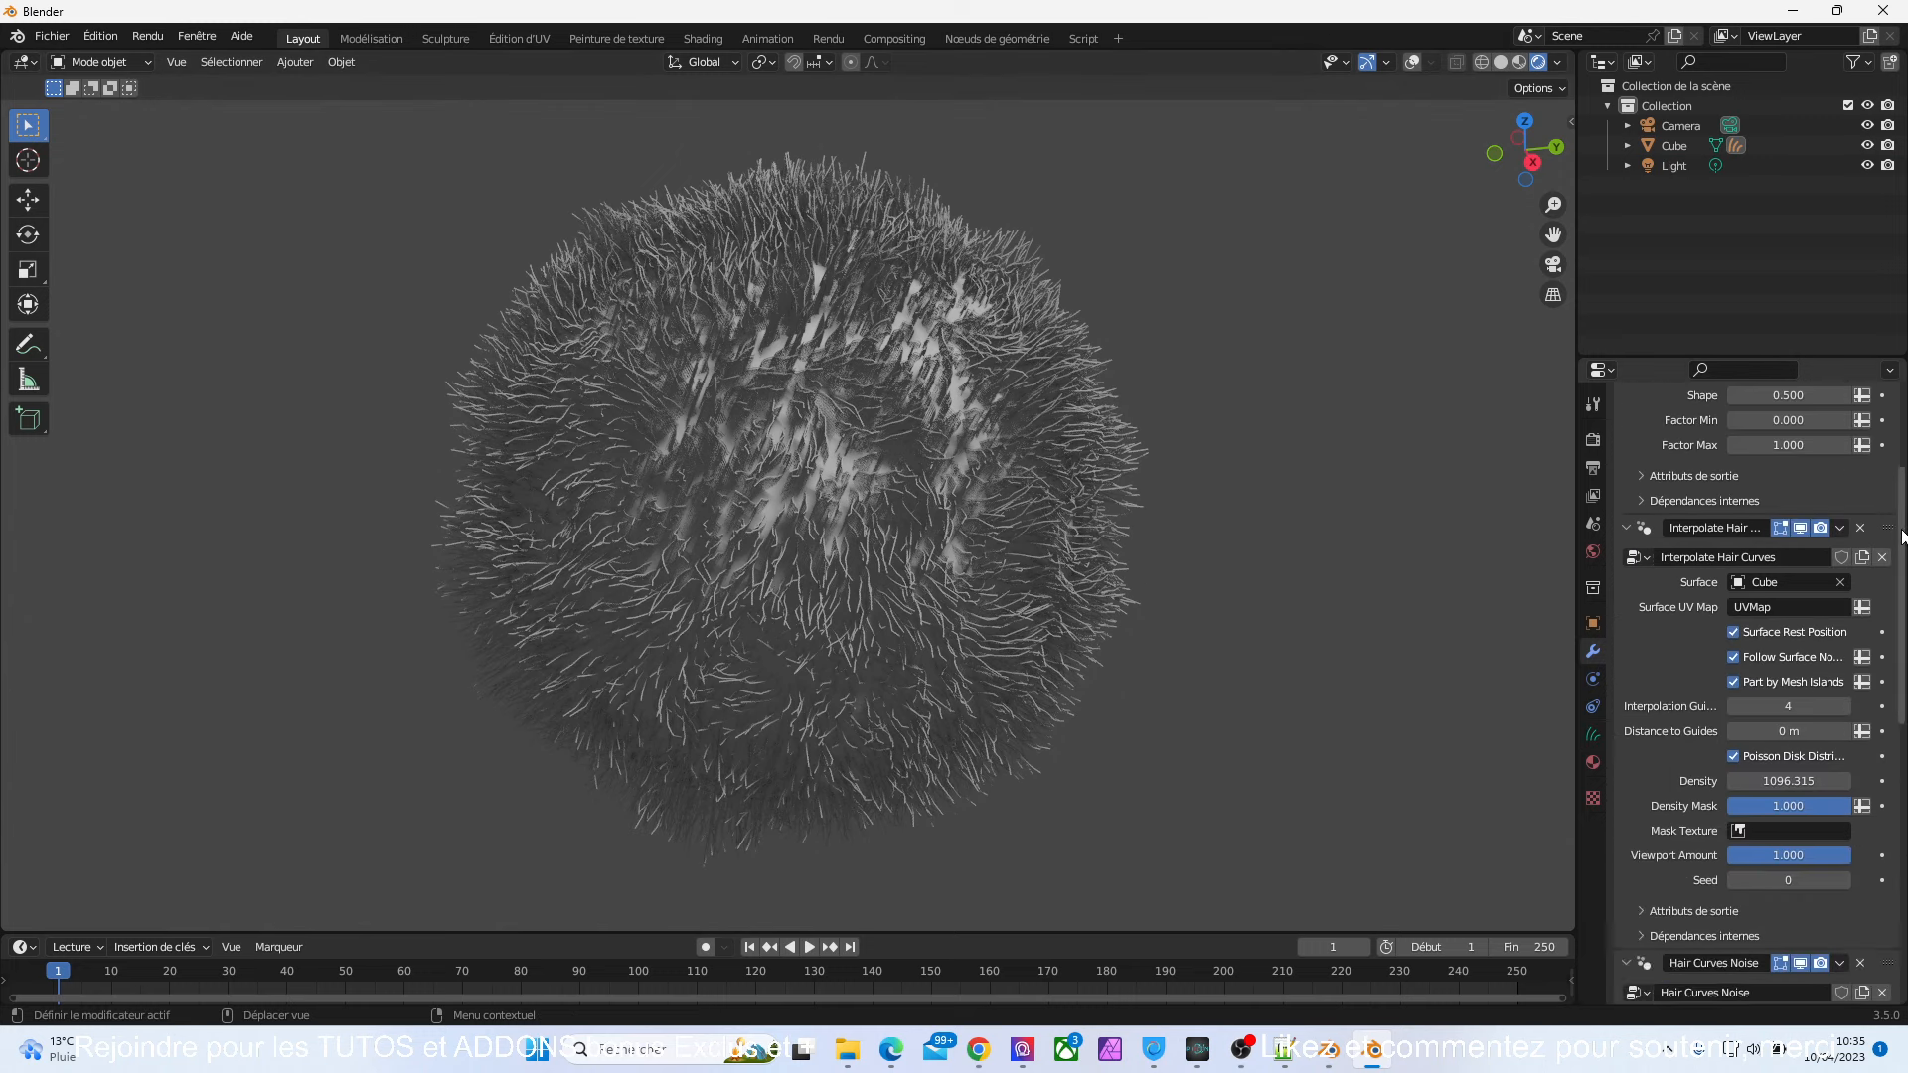
{"action": "scroll", "coordinate": [1748, 695], "scroll_direction": "down", "scroll_amount": 5}
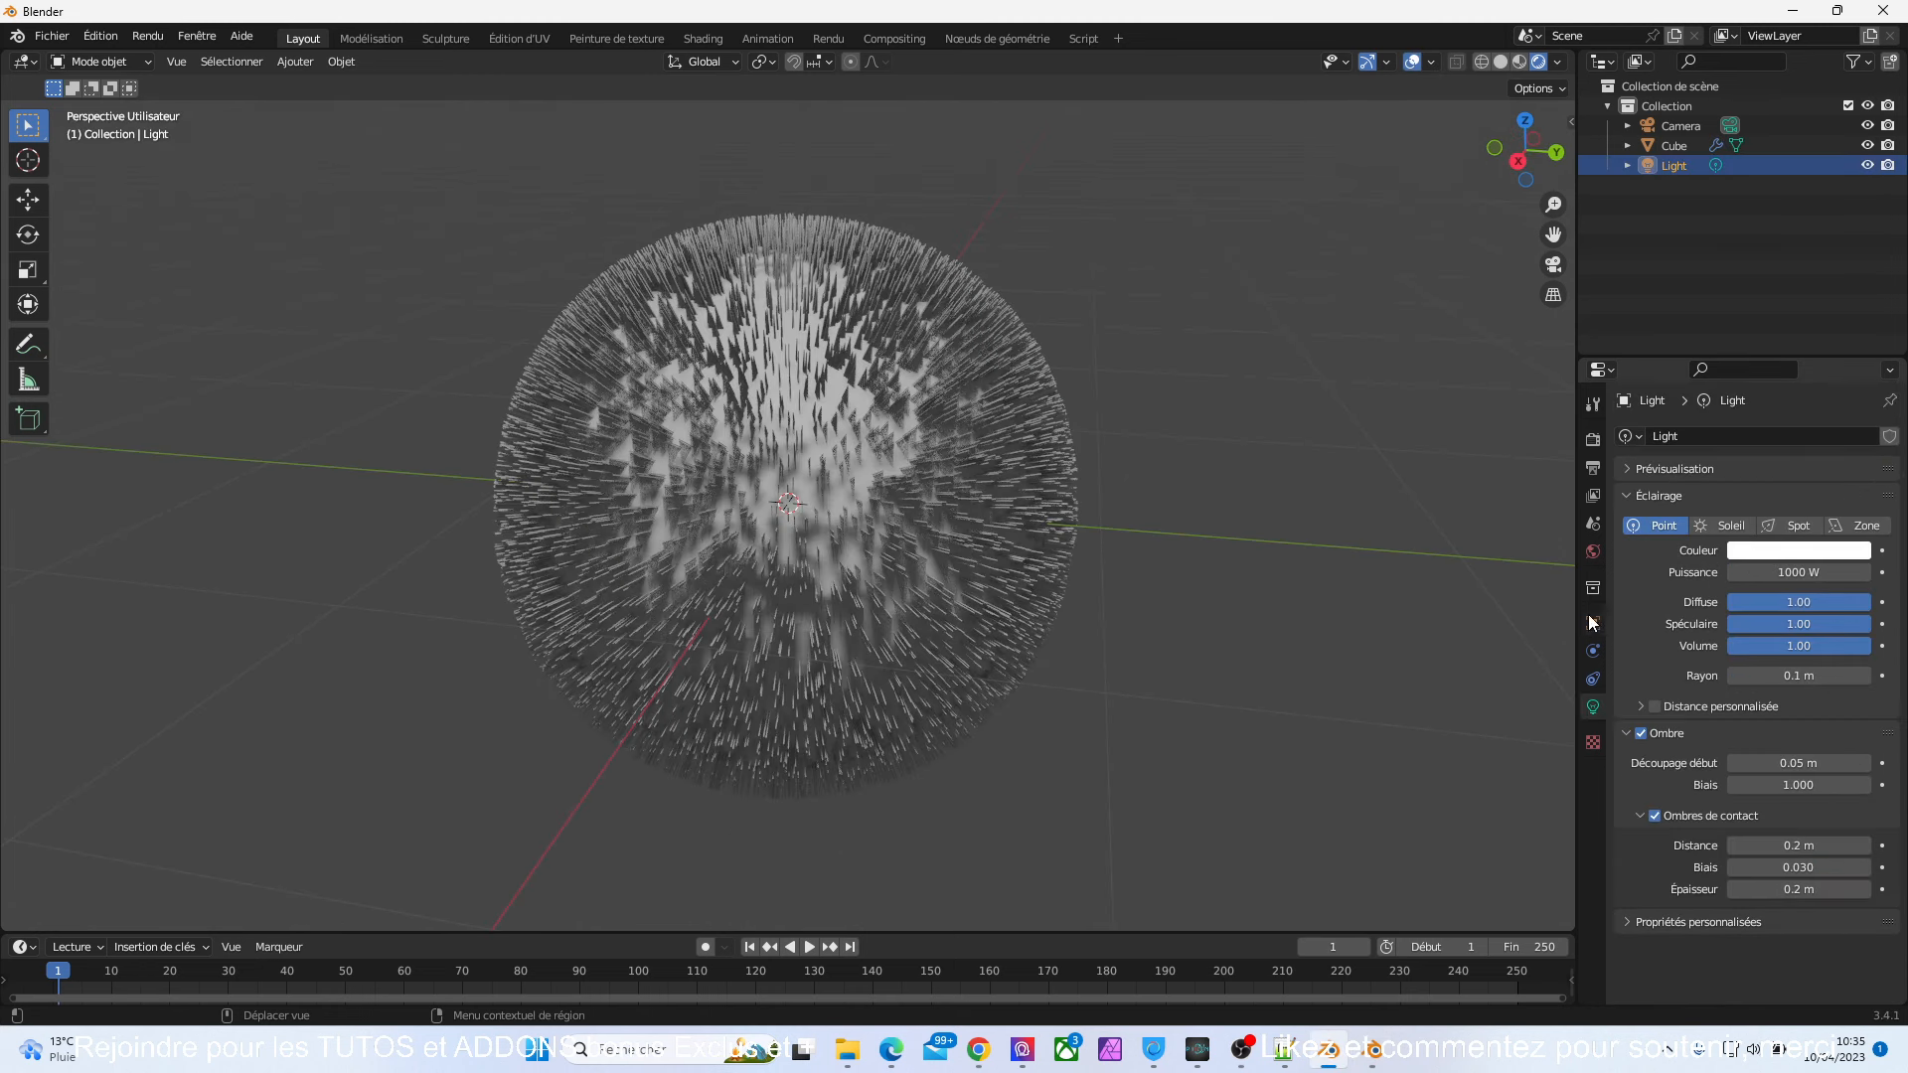
- Inspect the furry sphere's modifier and hair particle settings in Blender 3.4
{"action": "left_click", "coordinate": [966, 506]}
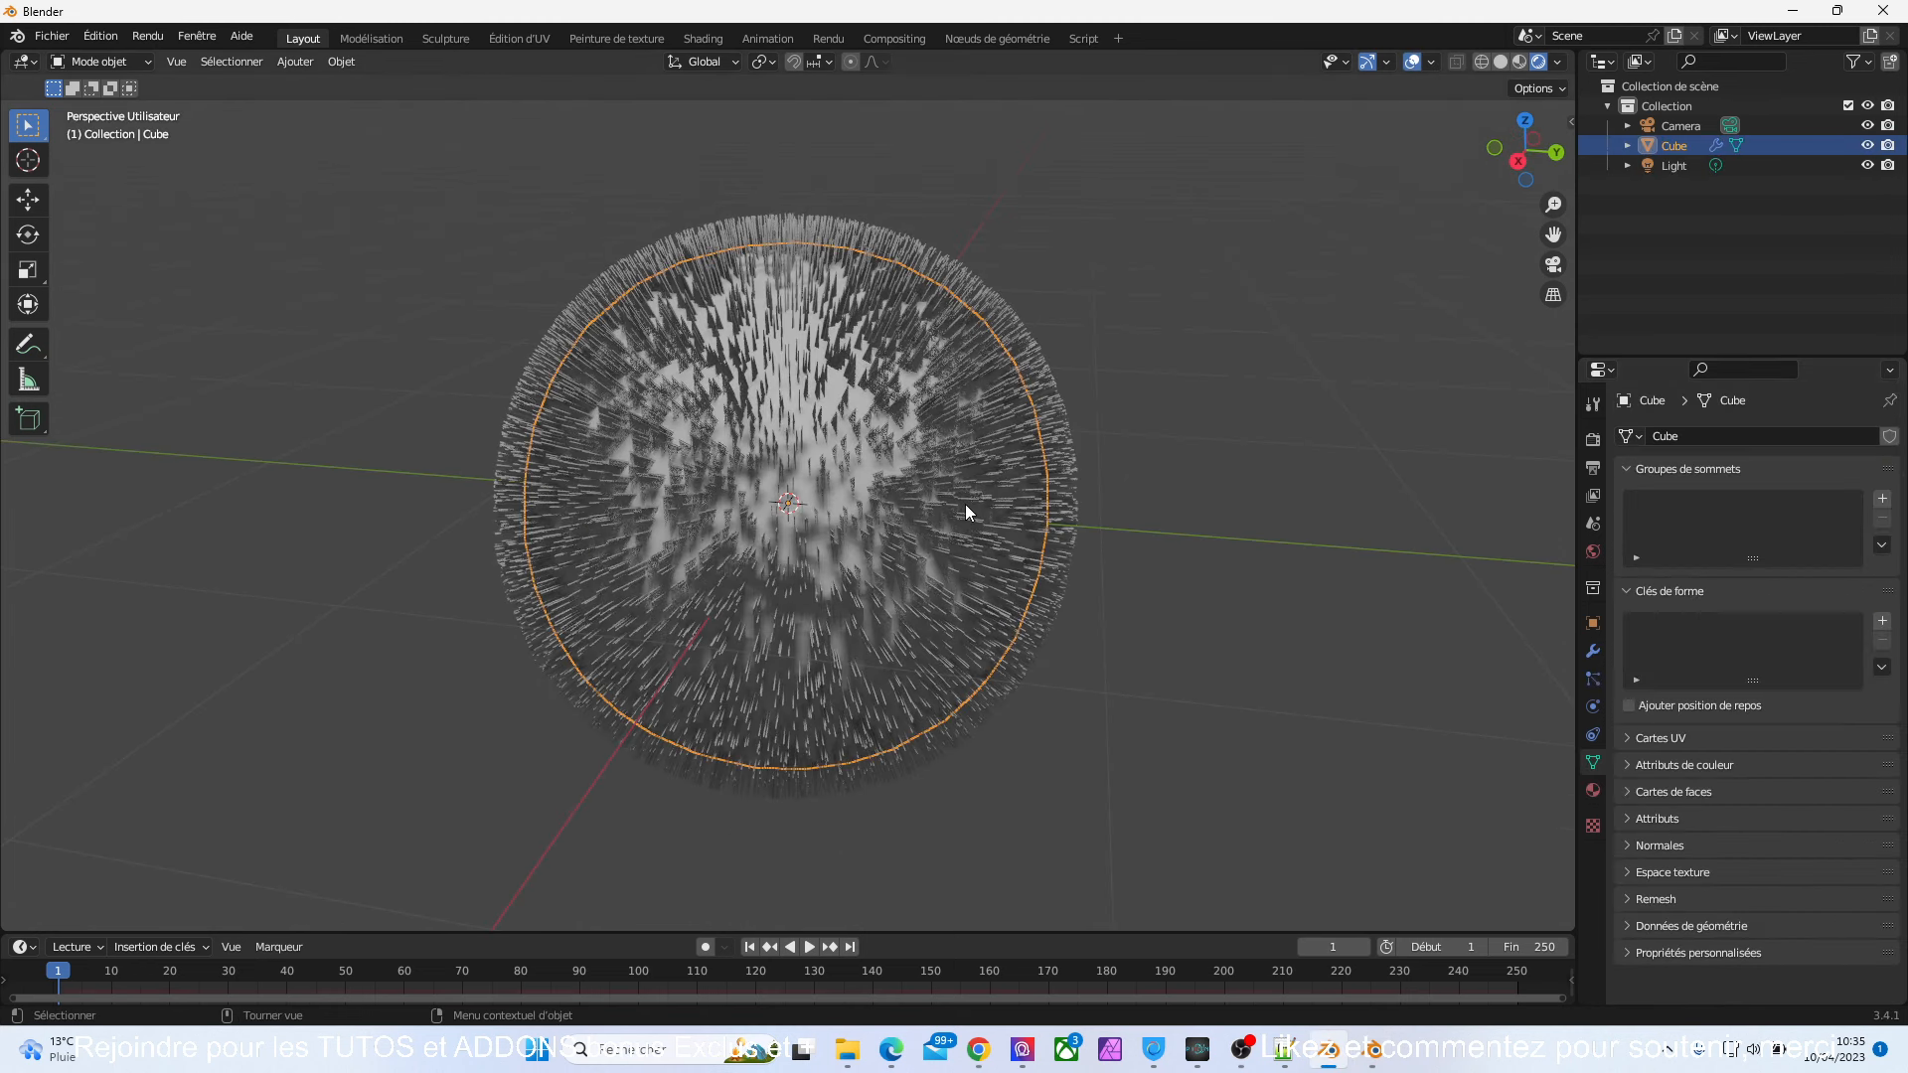
{"action": "left_click", "coordinate": [1592, 651]}
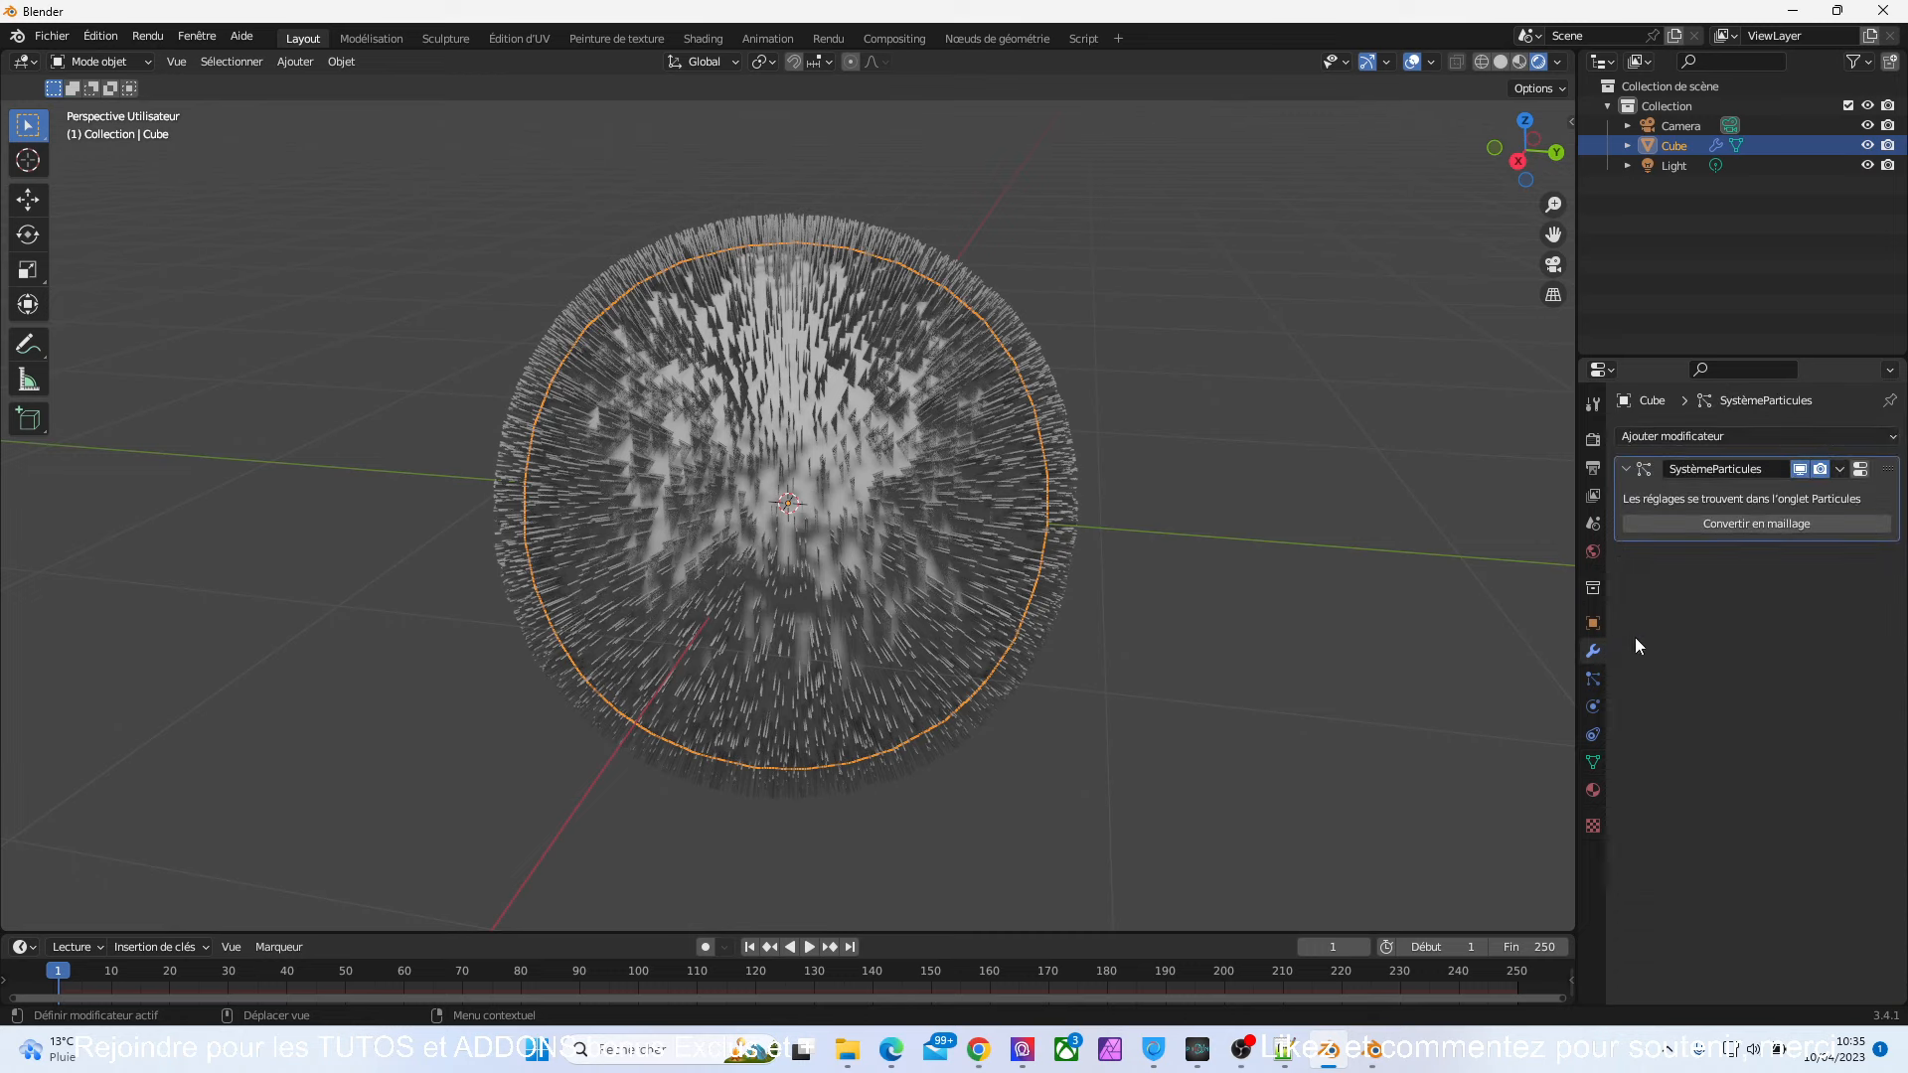
{"action": "left_click", "coordinate": [1592, 679]}
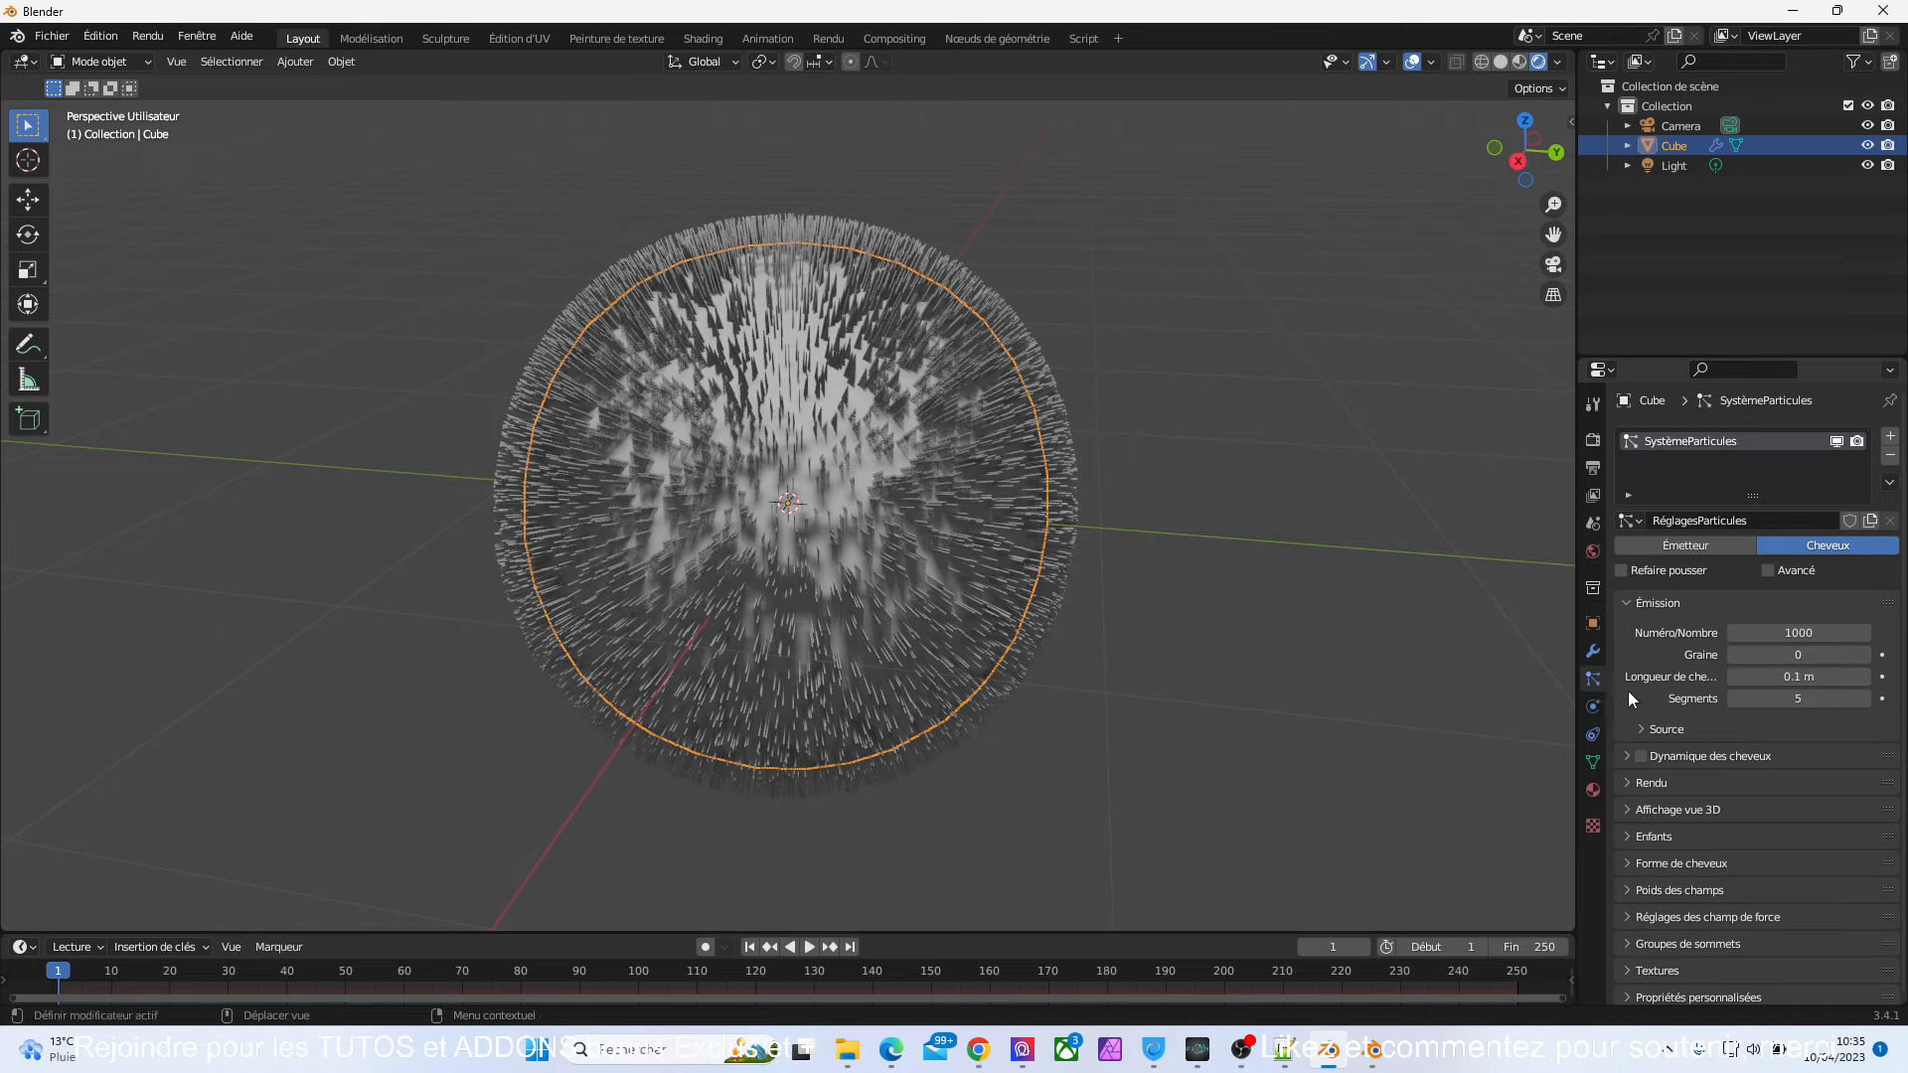
{"action": "left_click", "coordinate": [1593, 652]}
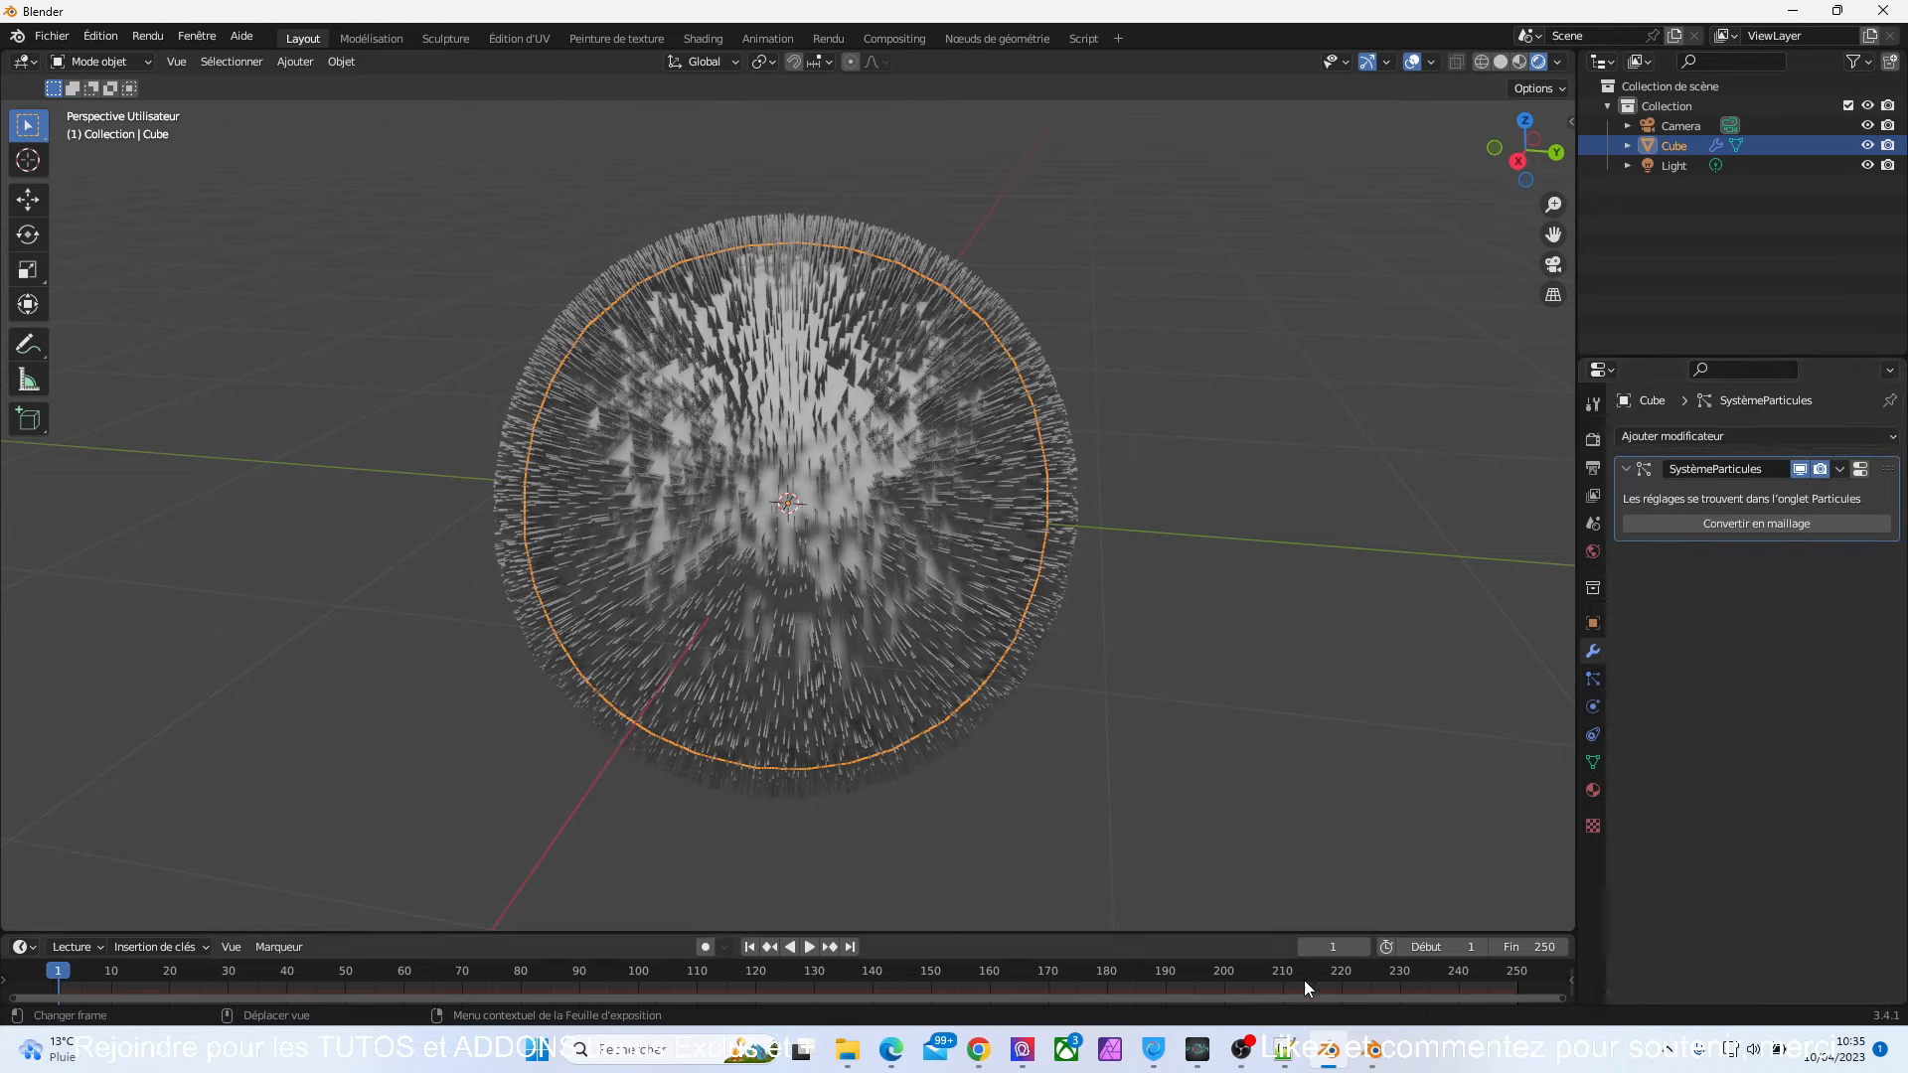
- Switch to Blender 3.5 and review the fur's Interpolate Hair Curves and Hair Curves Noise modifiers
{"action": "left_click", "coordinate": [1371, 1055]}
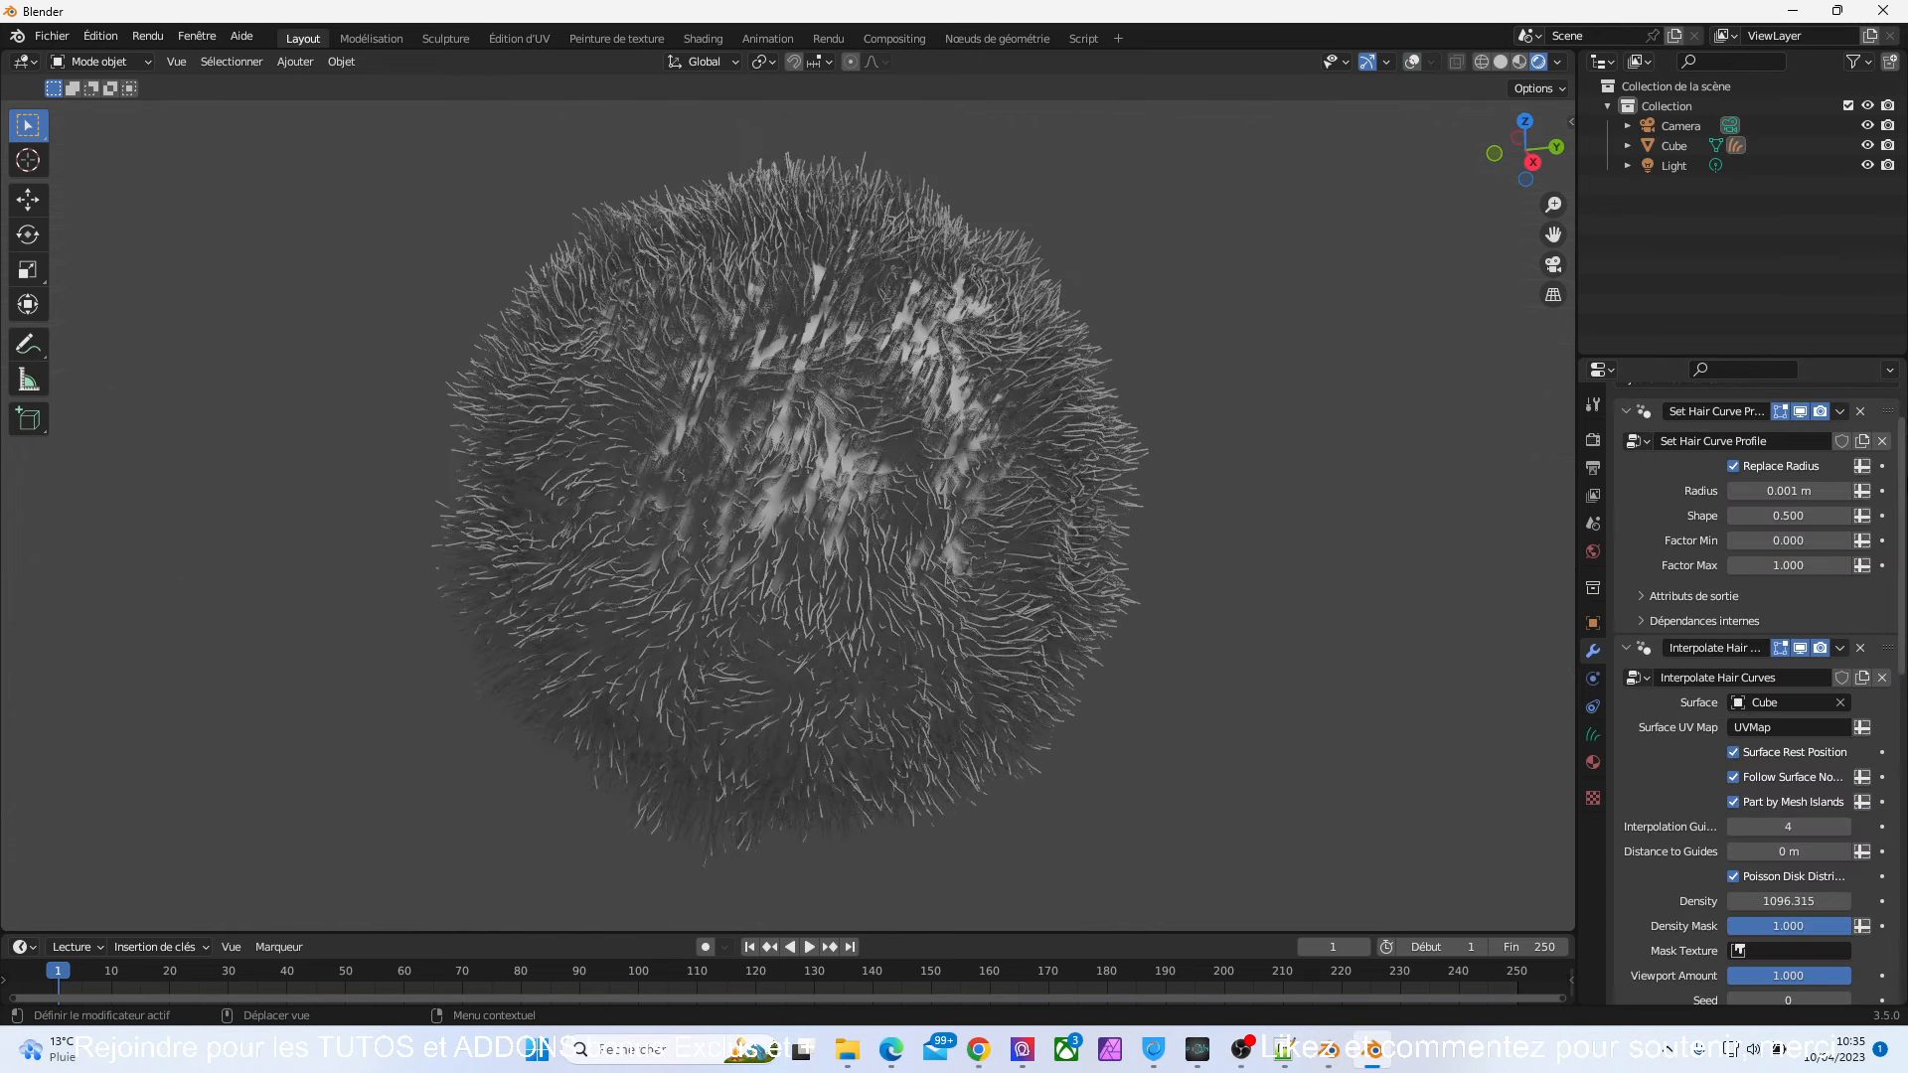
{"action": "scroll", "coordinate": [1758, 693], "scroll_direction": "down", "scroll_amount": 8}
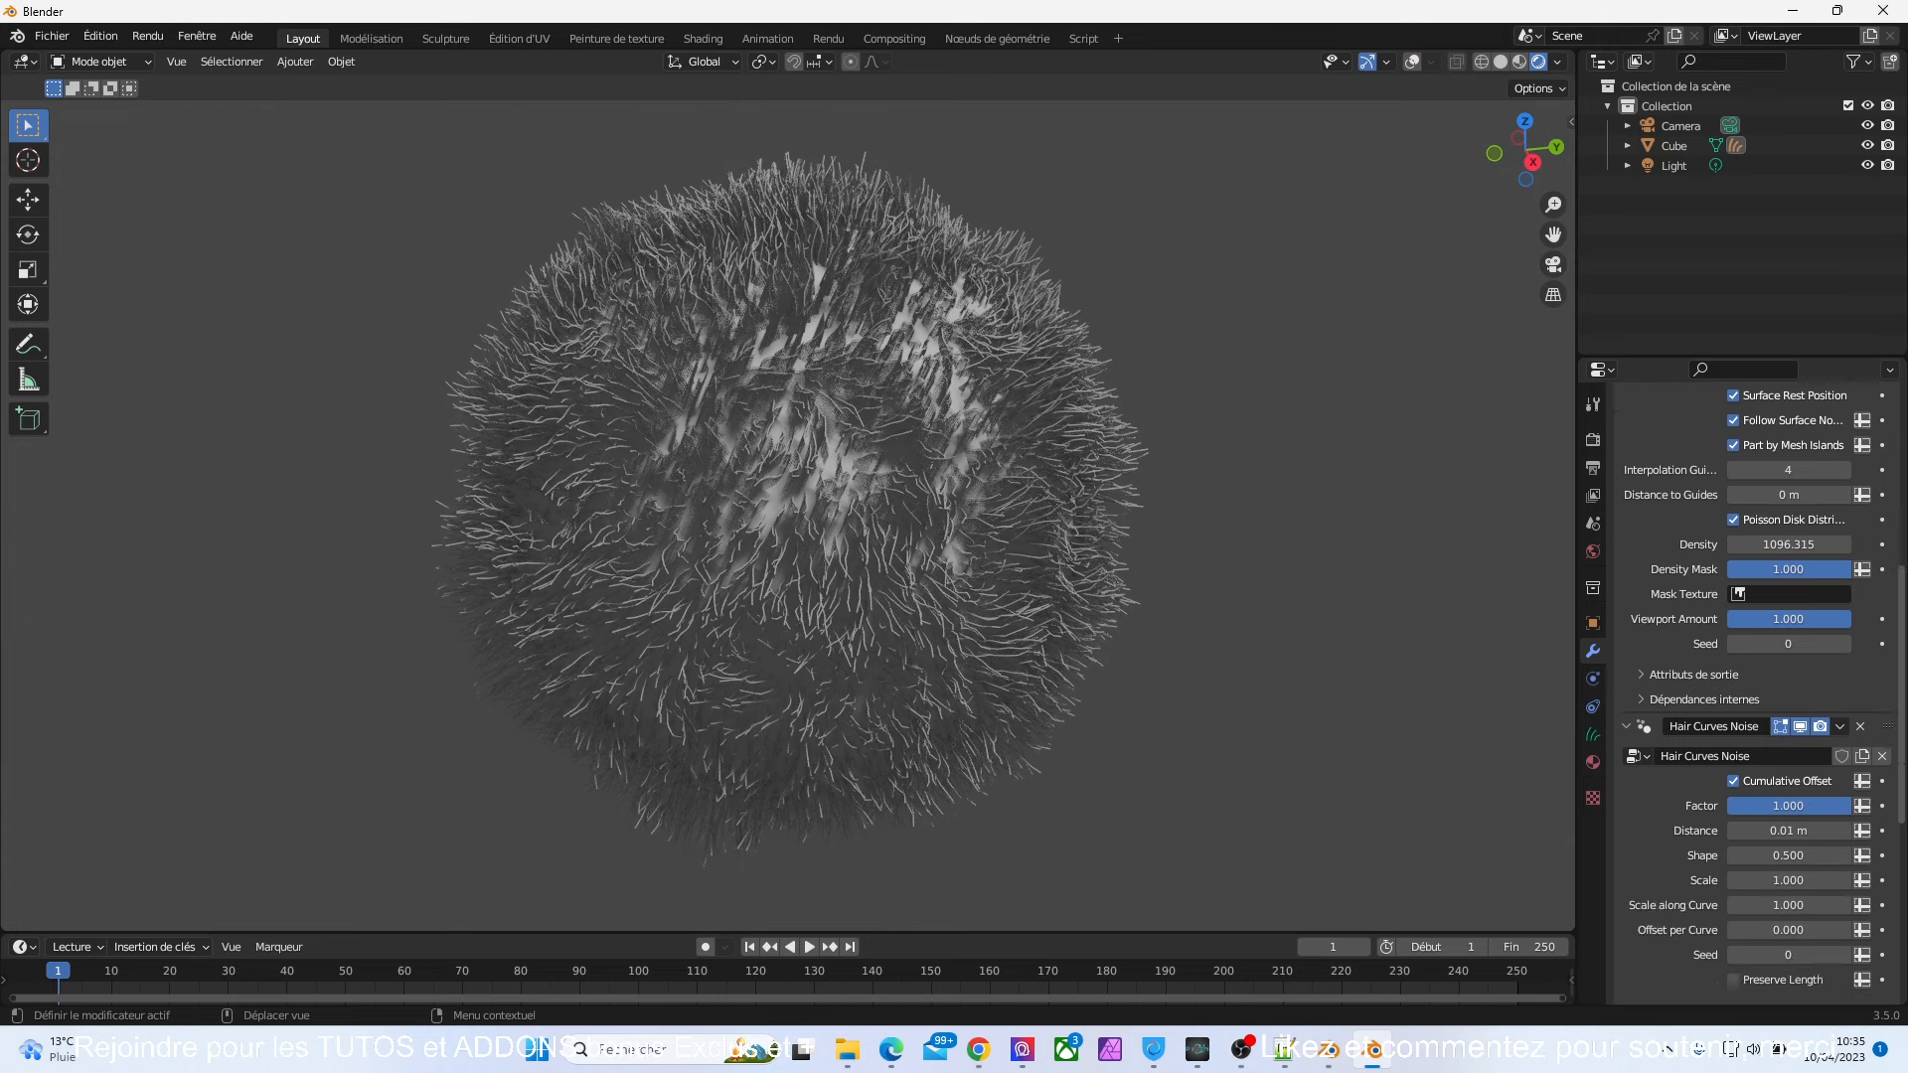
{"action": "scroll", "coordinate": [1677, 633], "scroll_direction": "down", "scroll_amount": 3}
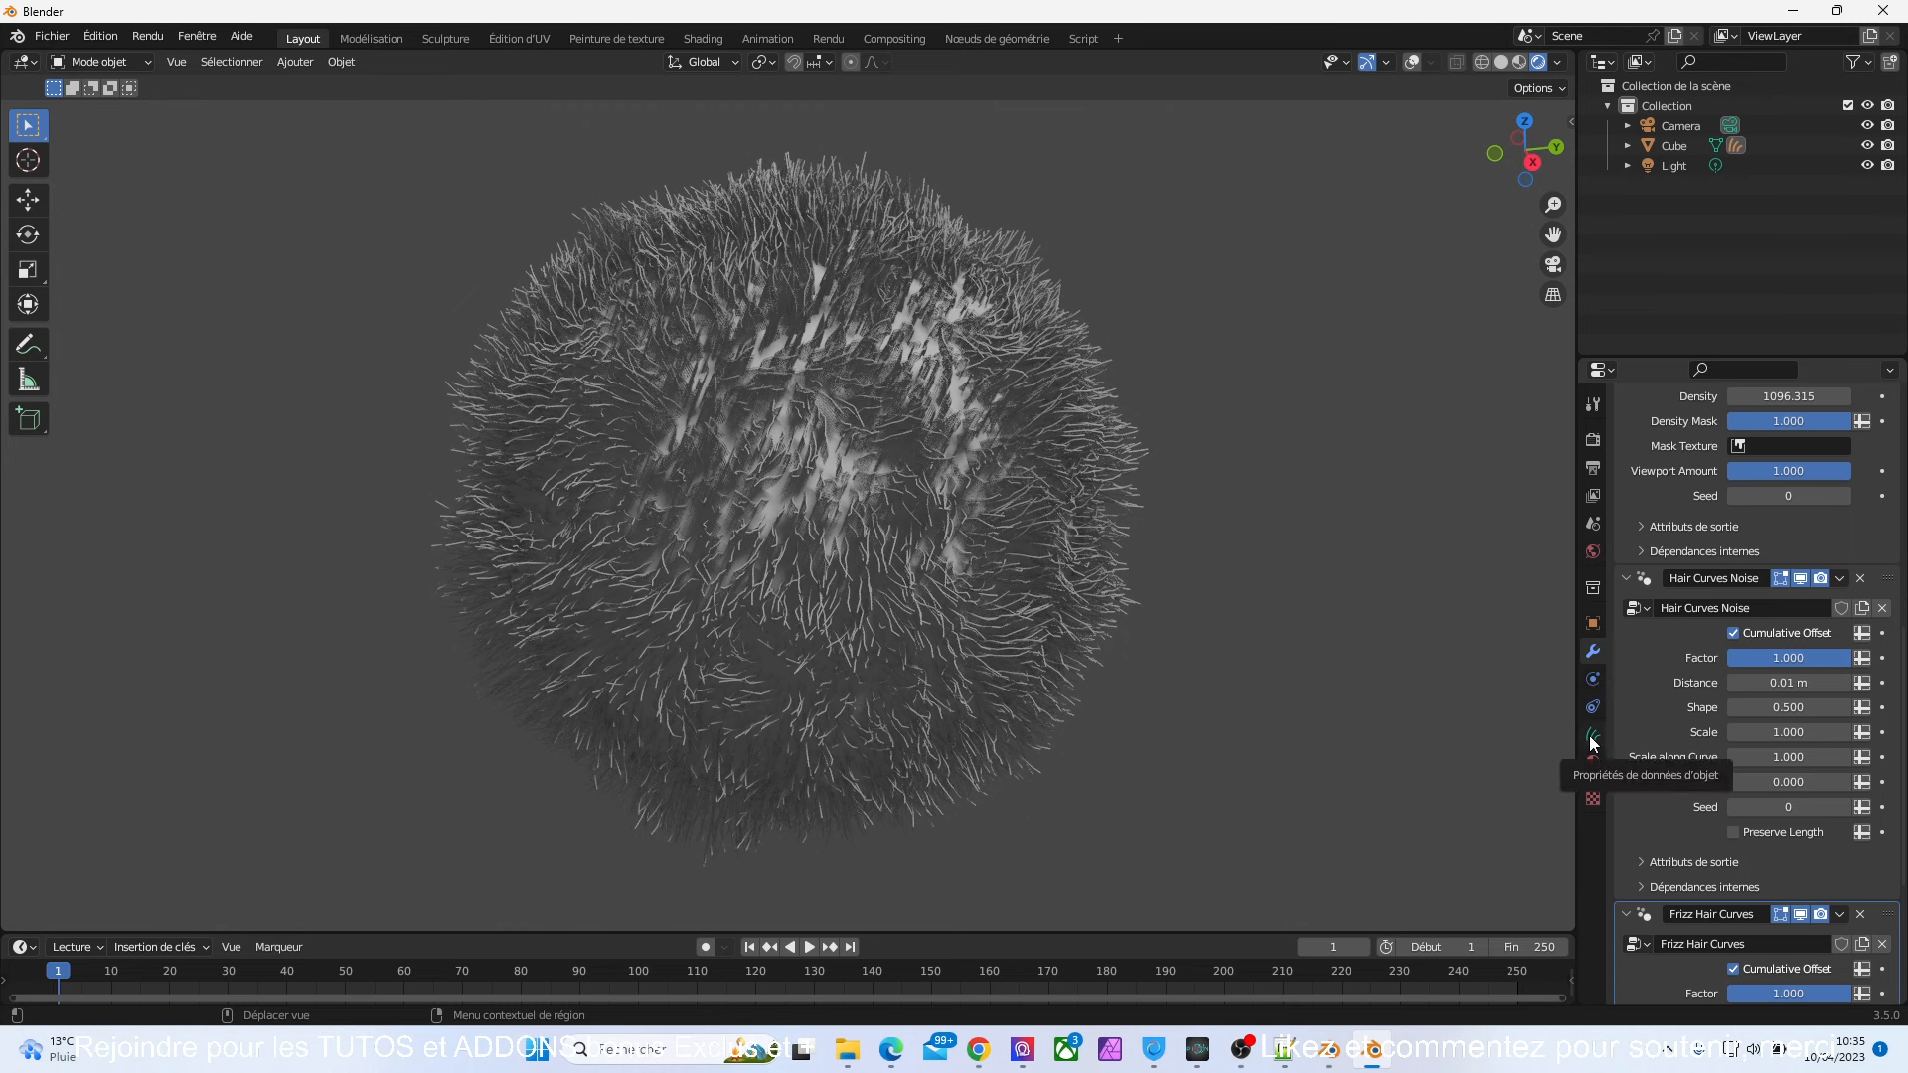
- Recheck the sphere's particle system in Blender 3.4 against the hair-curve modifiers in Blender 3.5
{"action": "left_click", "coordinate": [1335, 1053]}
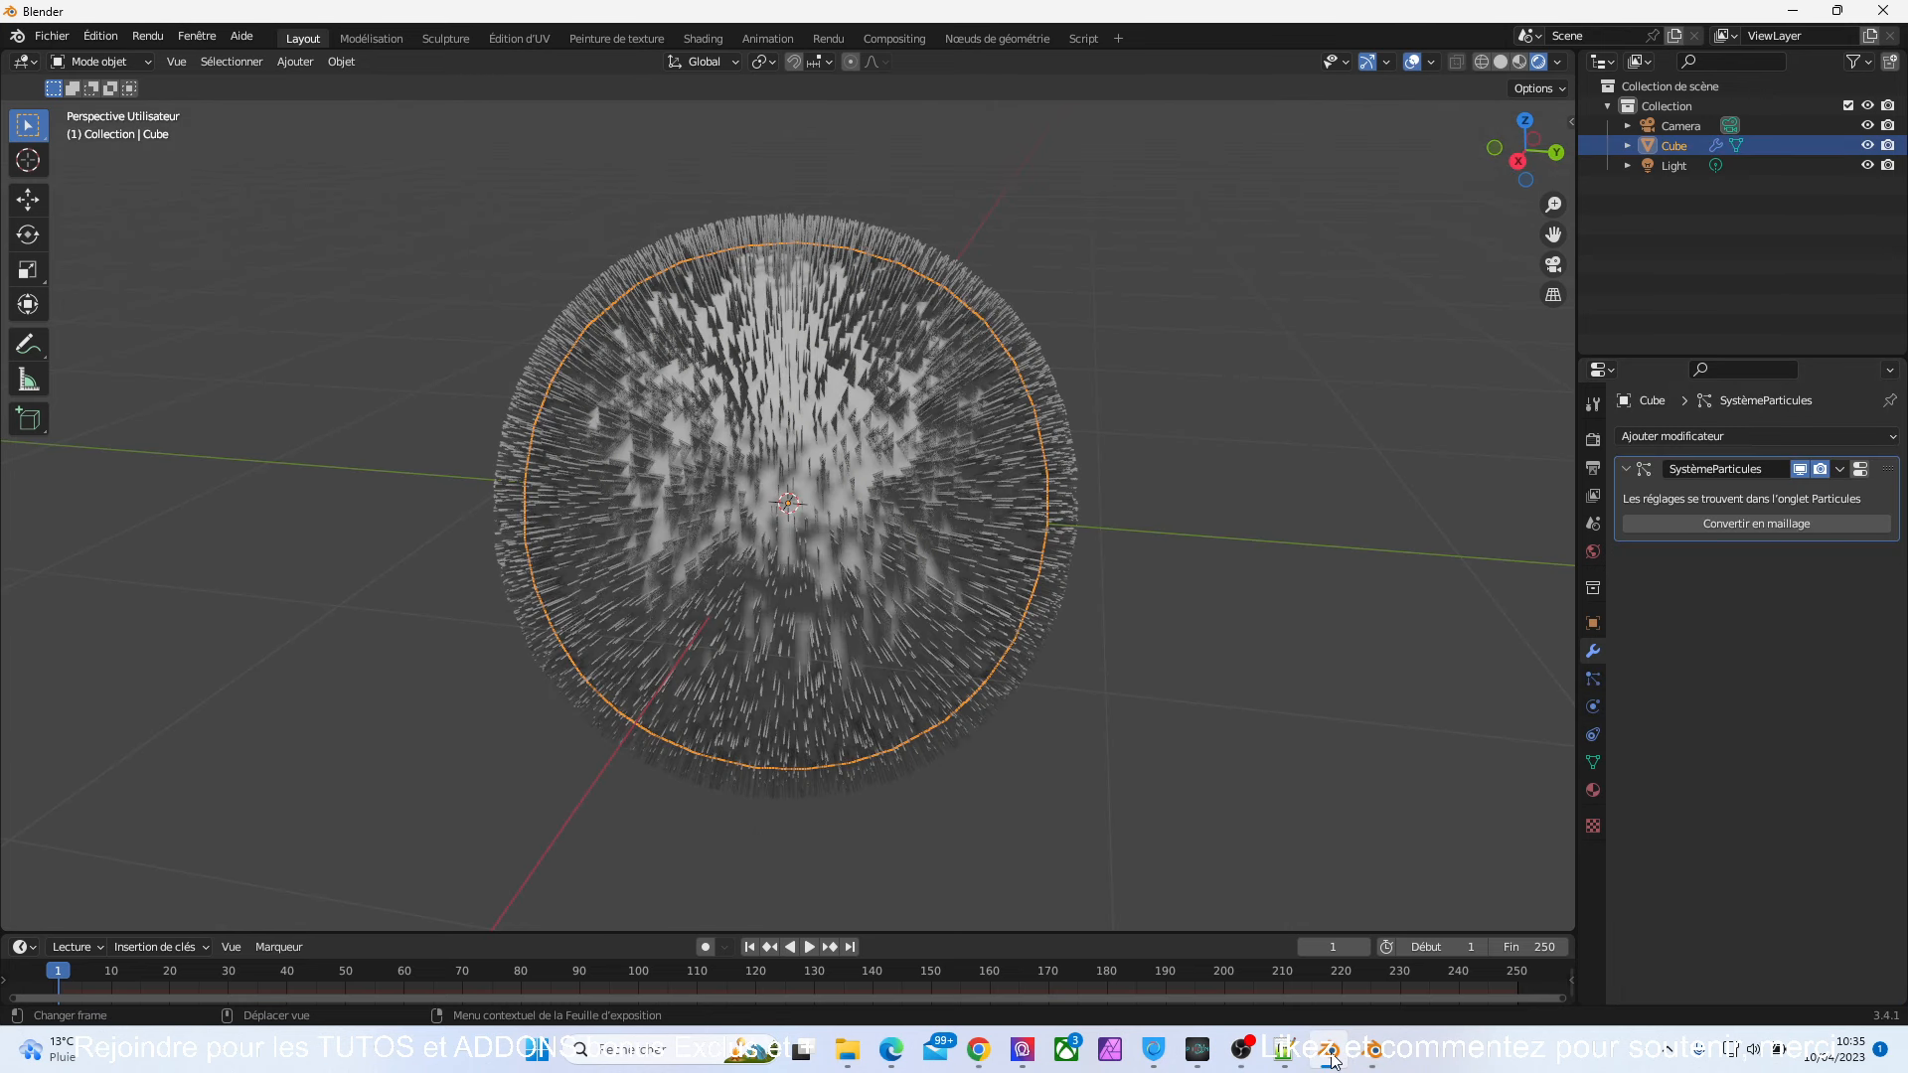
{"action": "mouse_move", "coordinate": [1369, 1055]}
{"action": "left_click", "coordinate": [1591, 679]}
{"action": "left_click", "coordinate": [1592, 652]}
{"action": "left_click", "coordinate": [1371, 1061]}
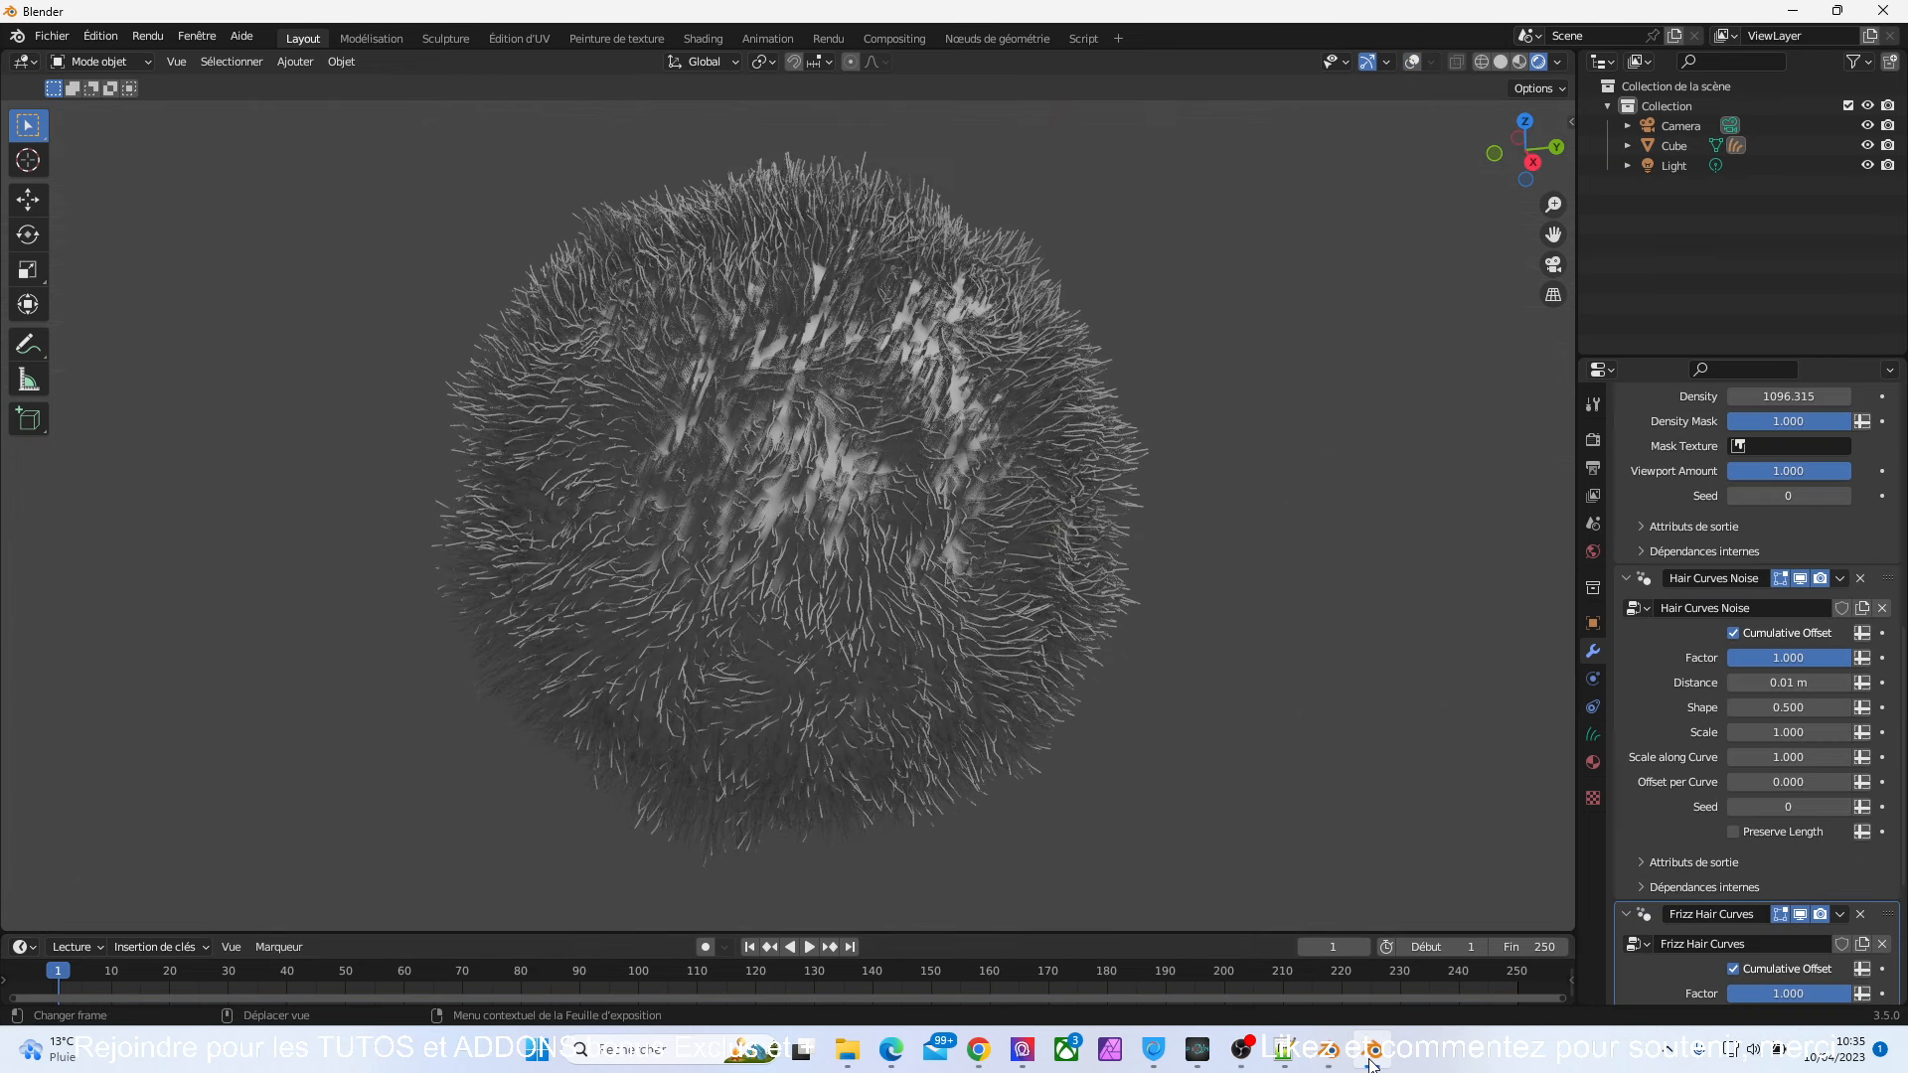
- Inspect the fur curves' data attributes and surface settings, and check the Light and Cube objects
{"action": "left_click", "coordinate": [1596, 738]}
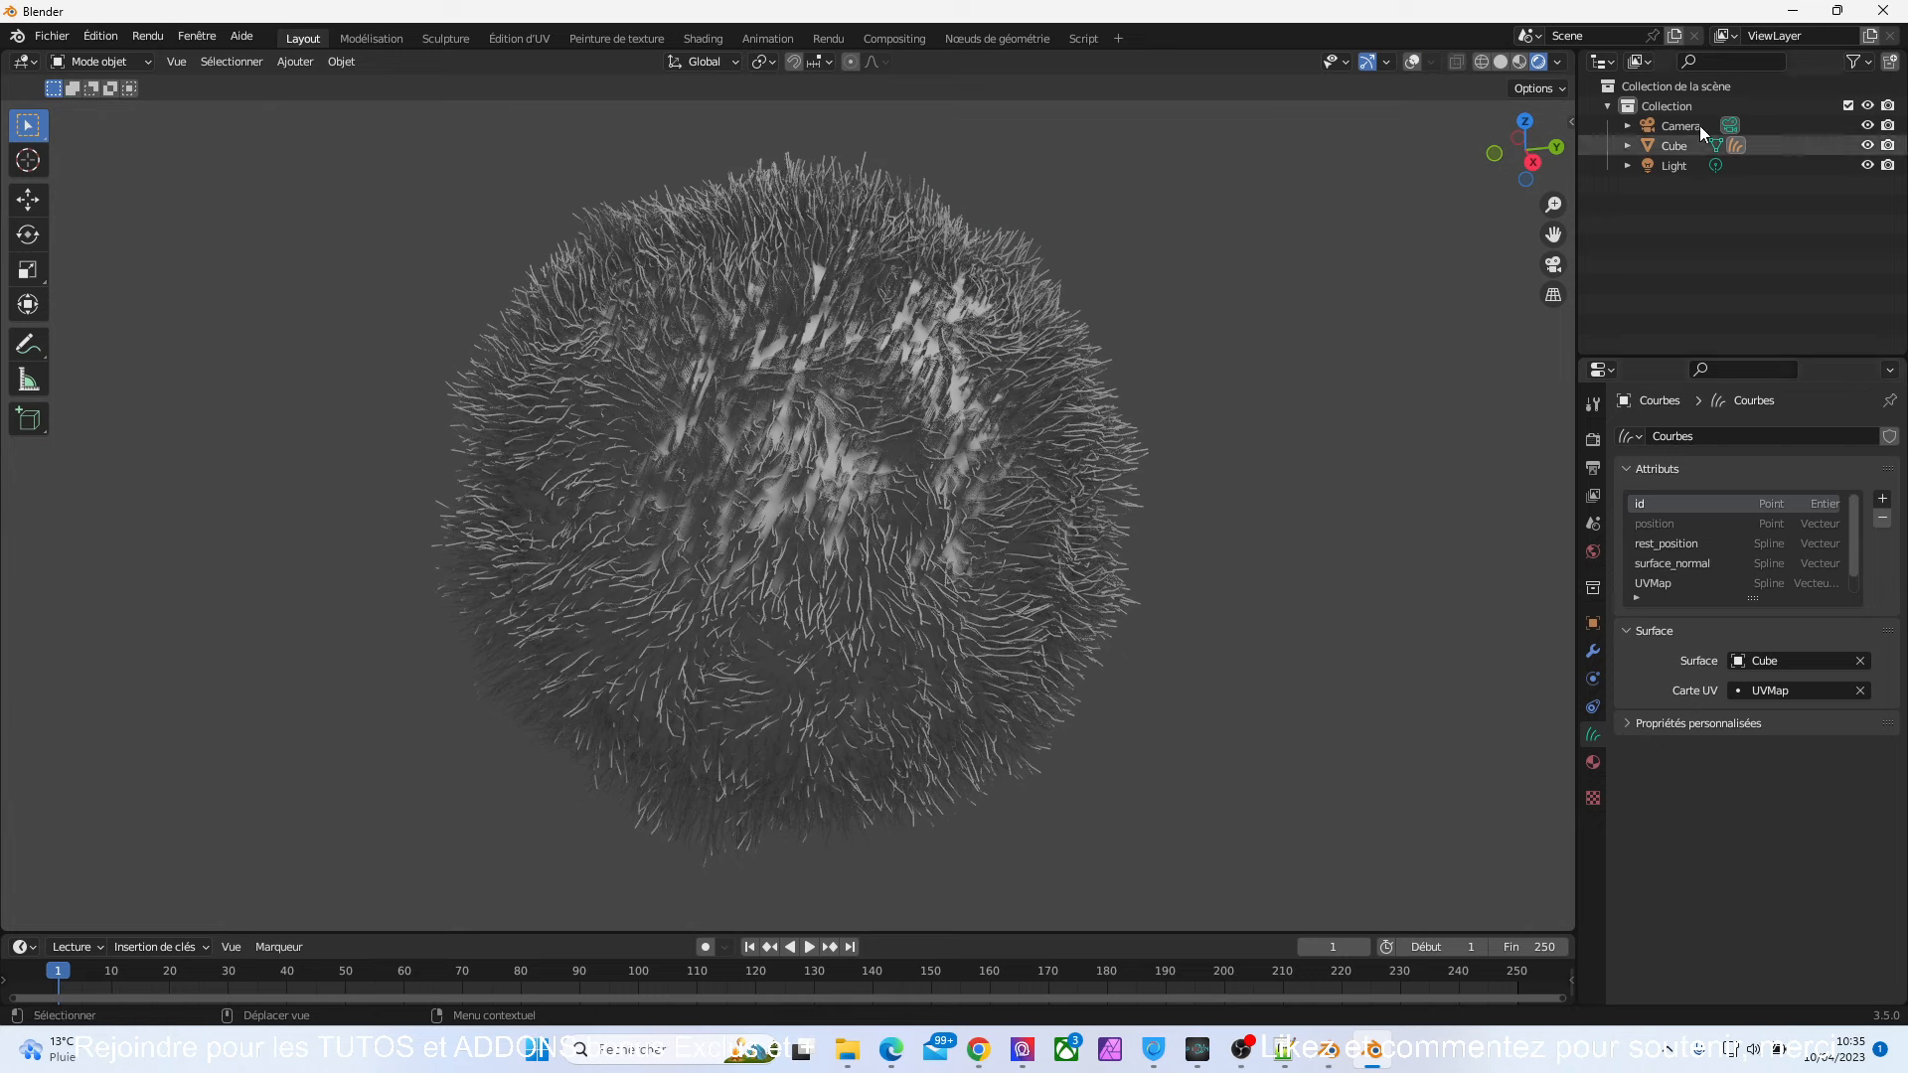
{"action": "left_click", "coordinate": [1655, 153]}
{"action": "left_click", "coordinate": [1661, 163]}
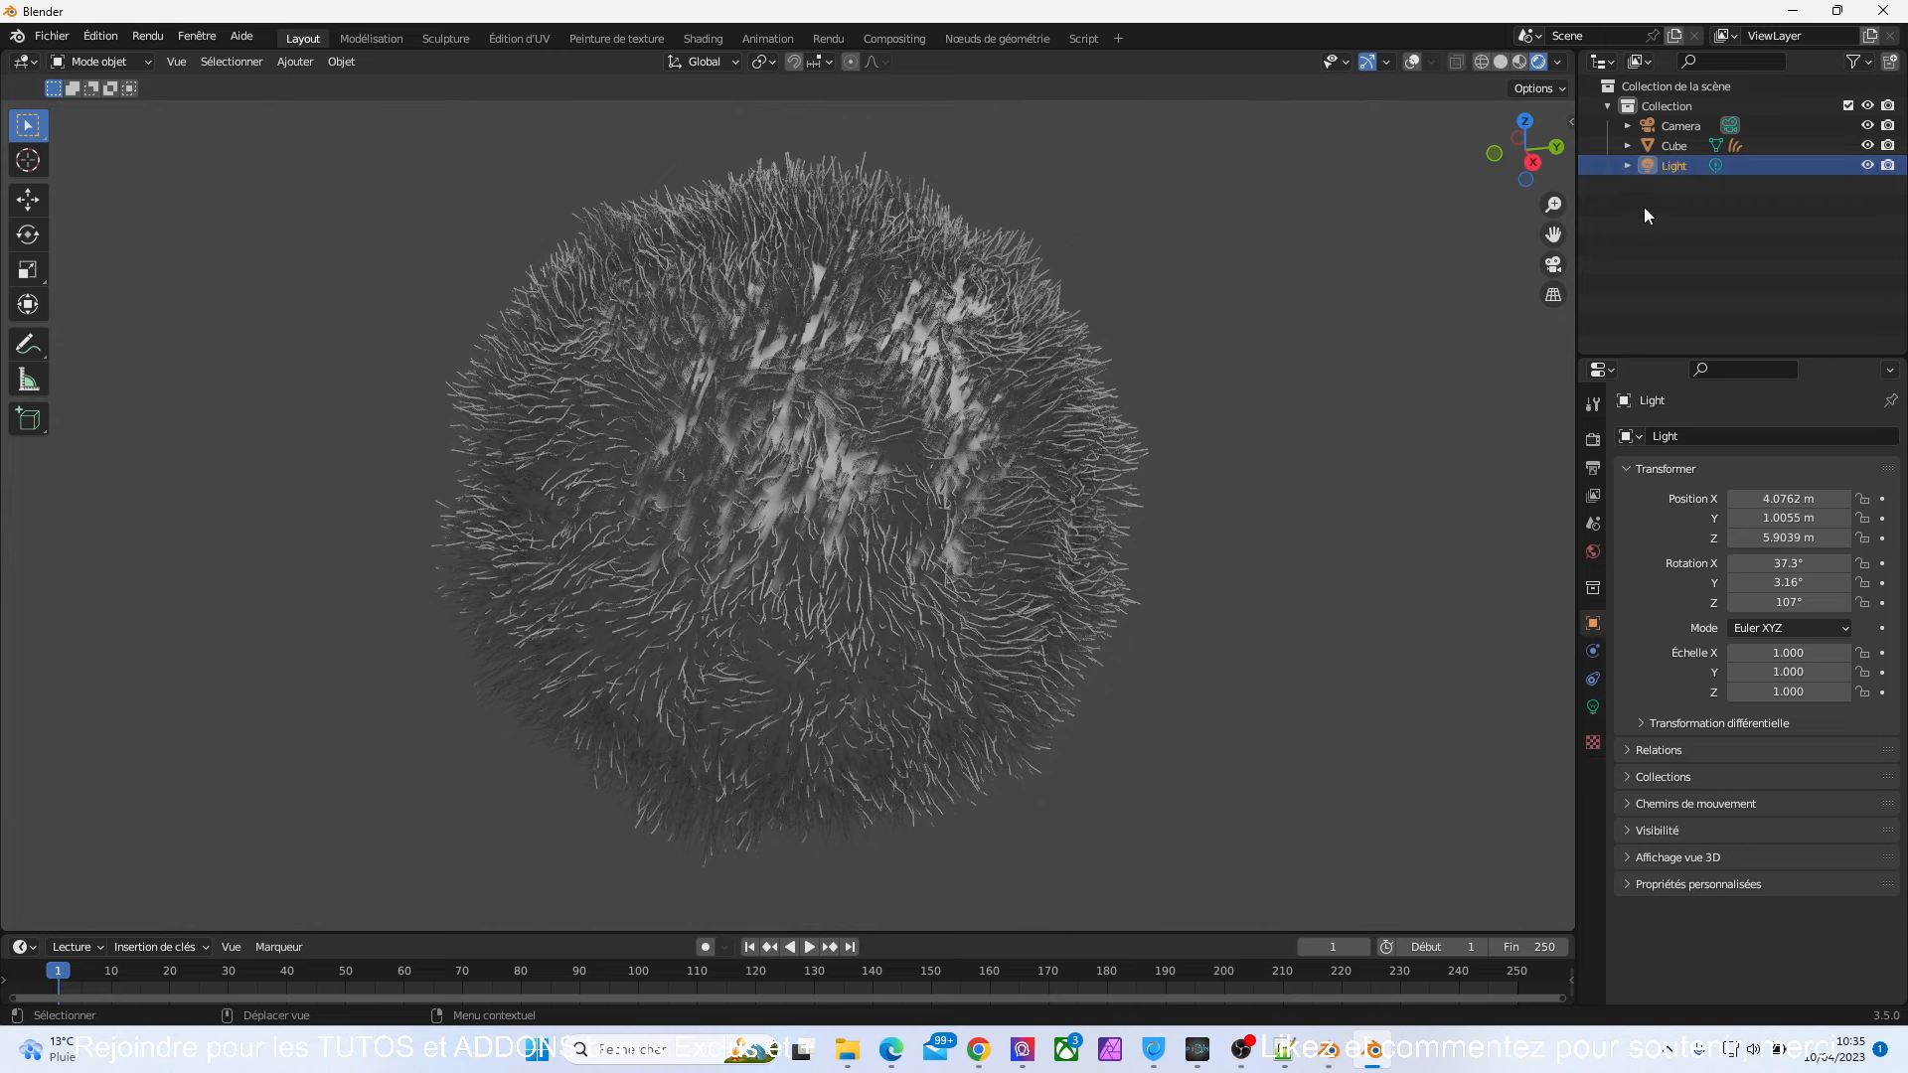
{"action": "left_click", "coordinate": [1661, 149]}
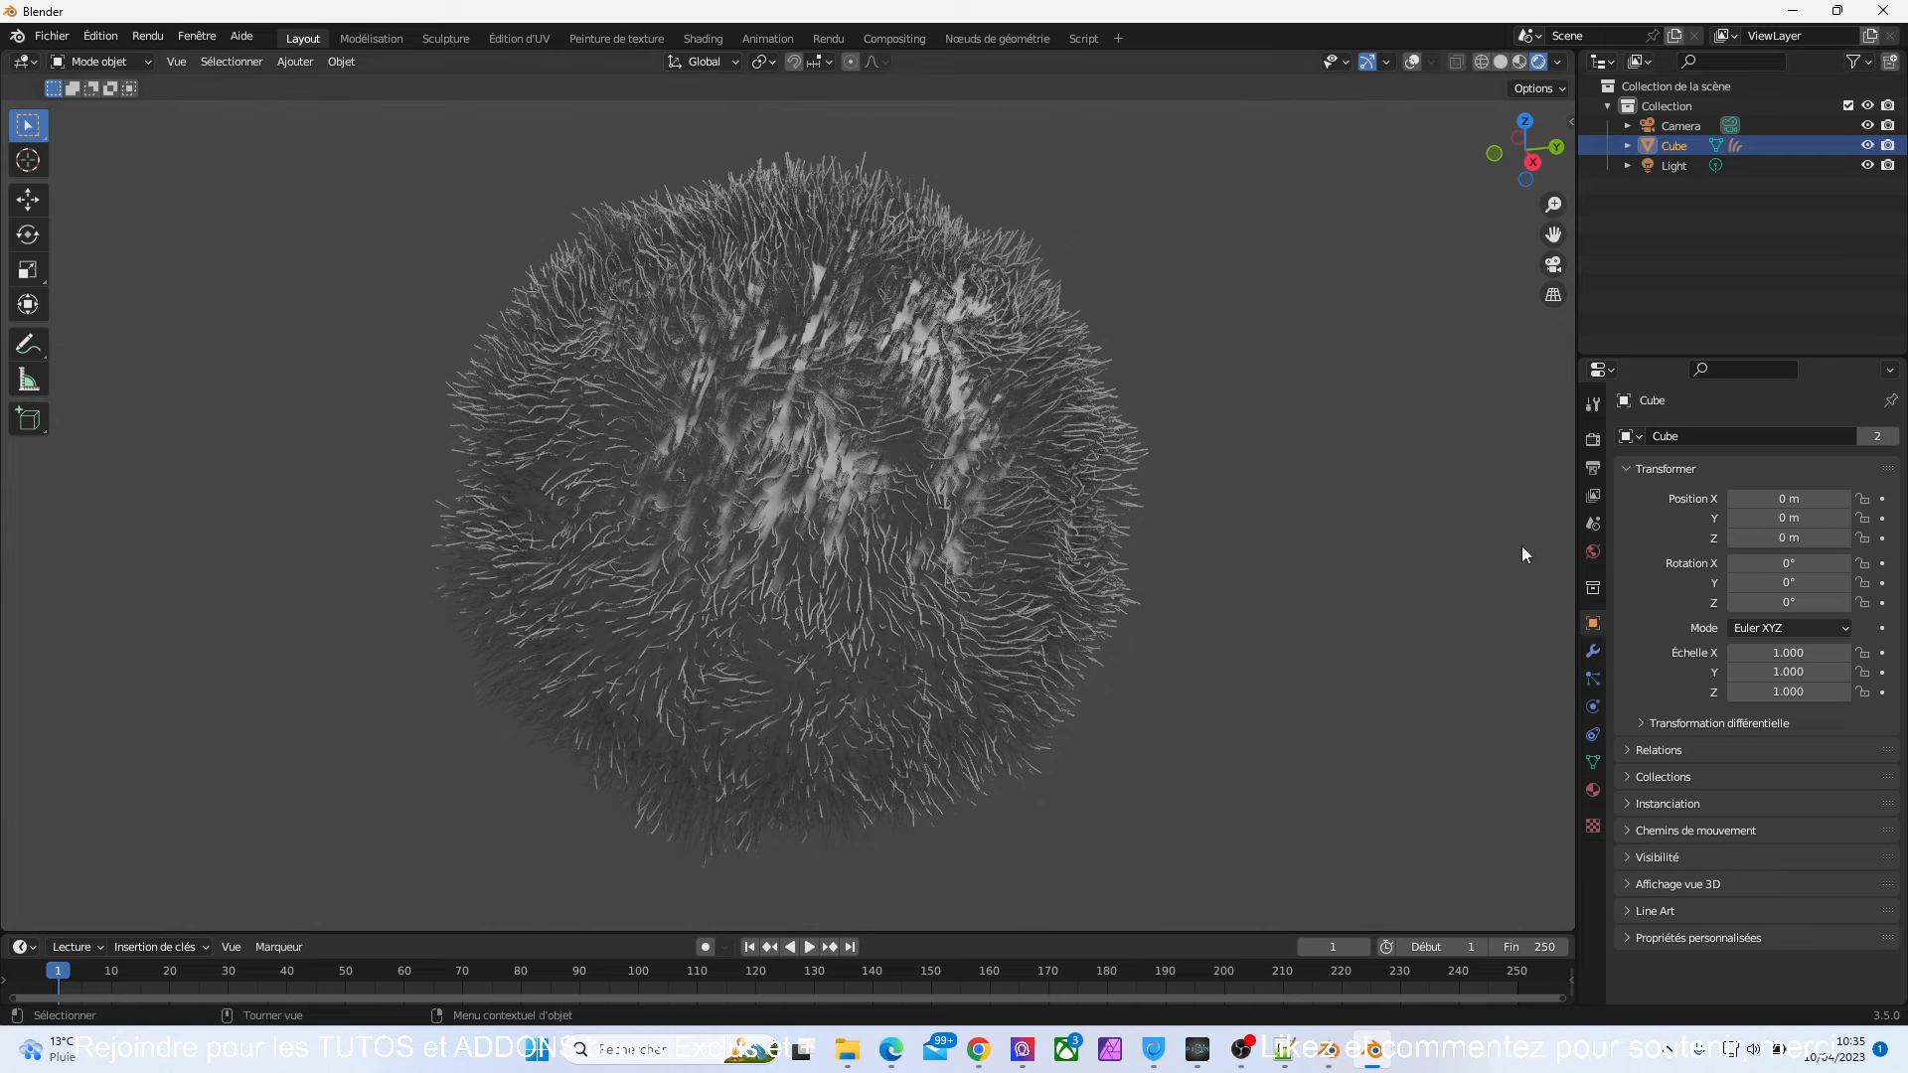
{"action": "left_click", "coordinate": [1114, 608]}
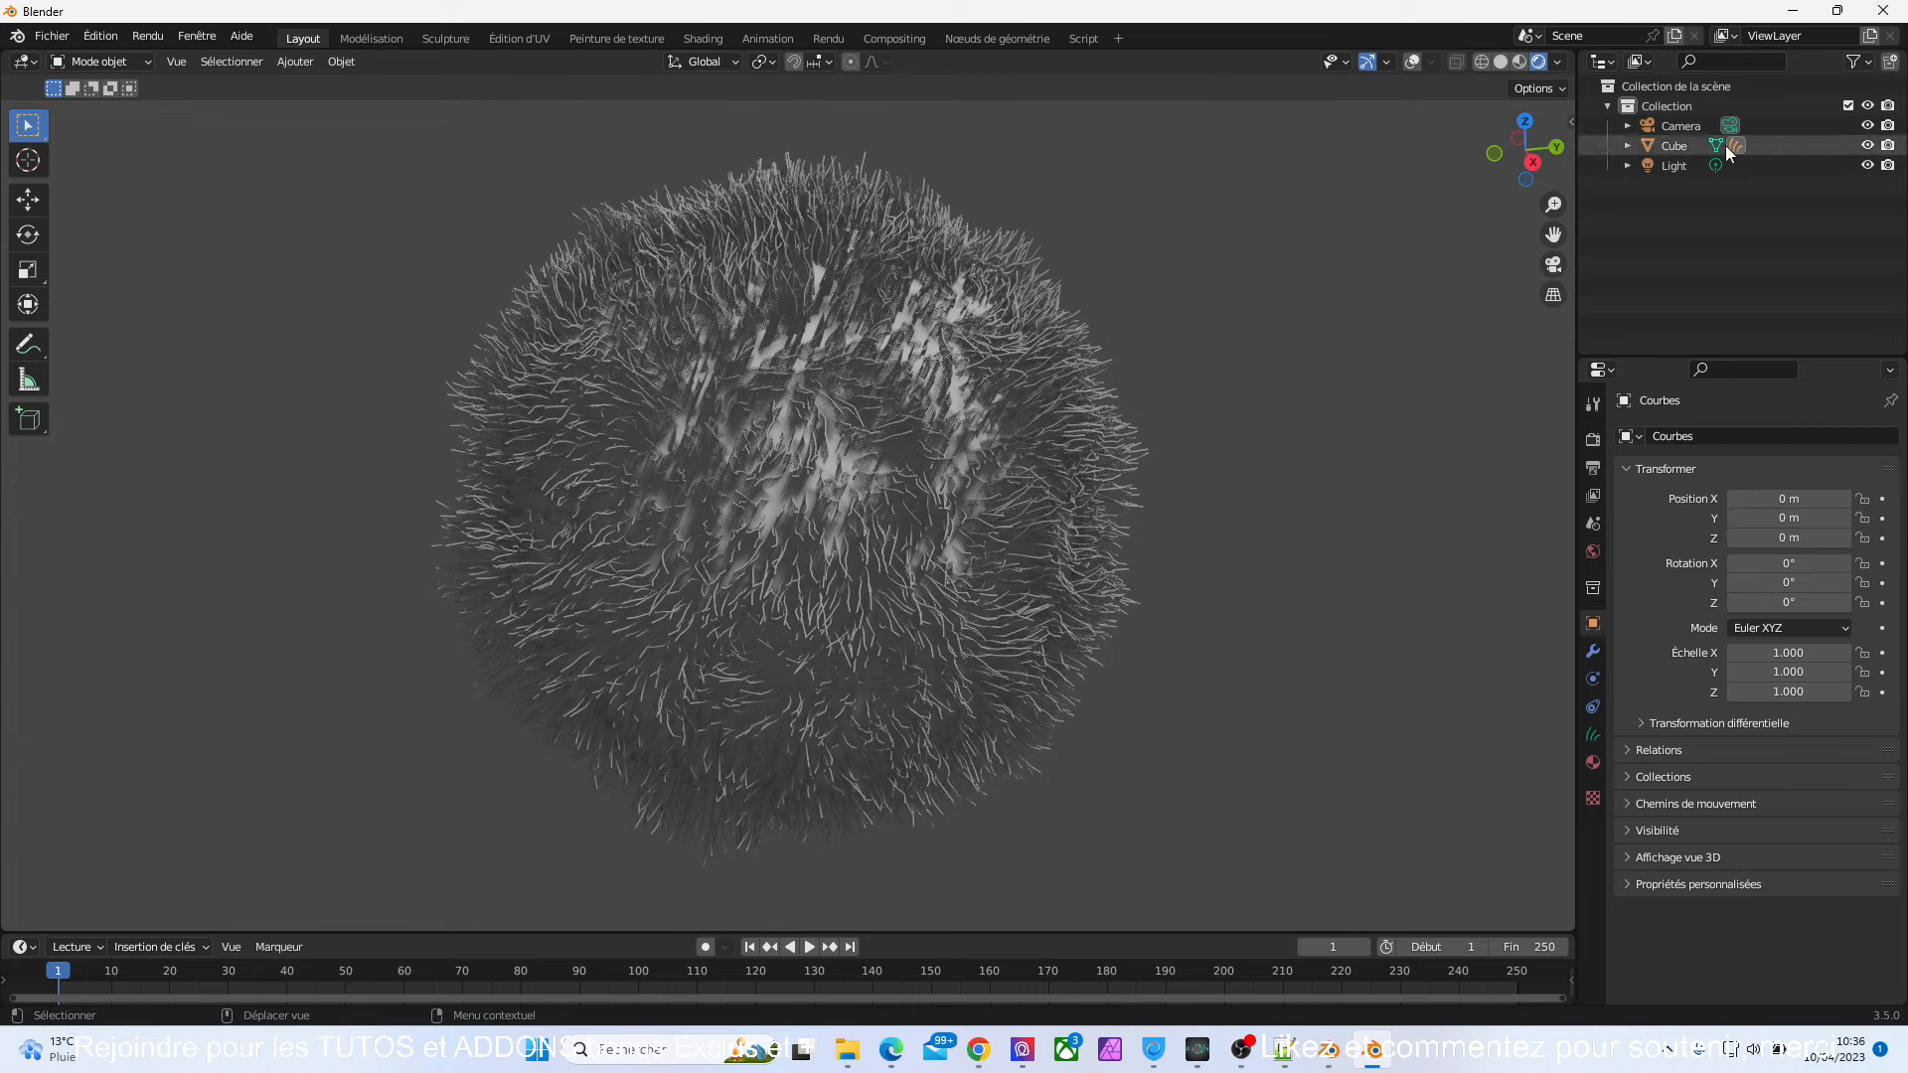
{"action": "left_click", "coordinate": [1595, 736]}
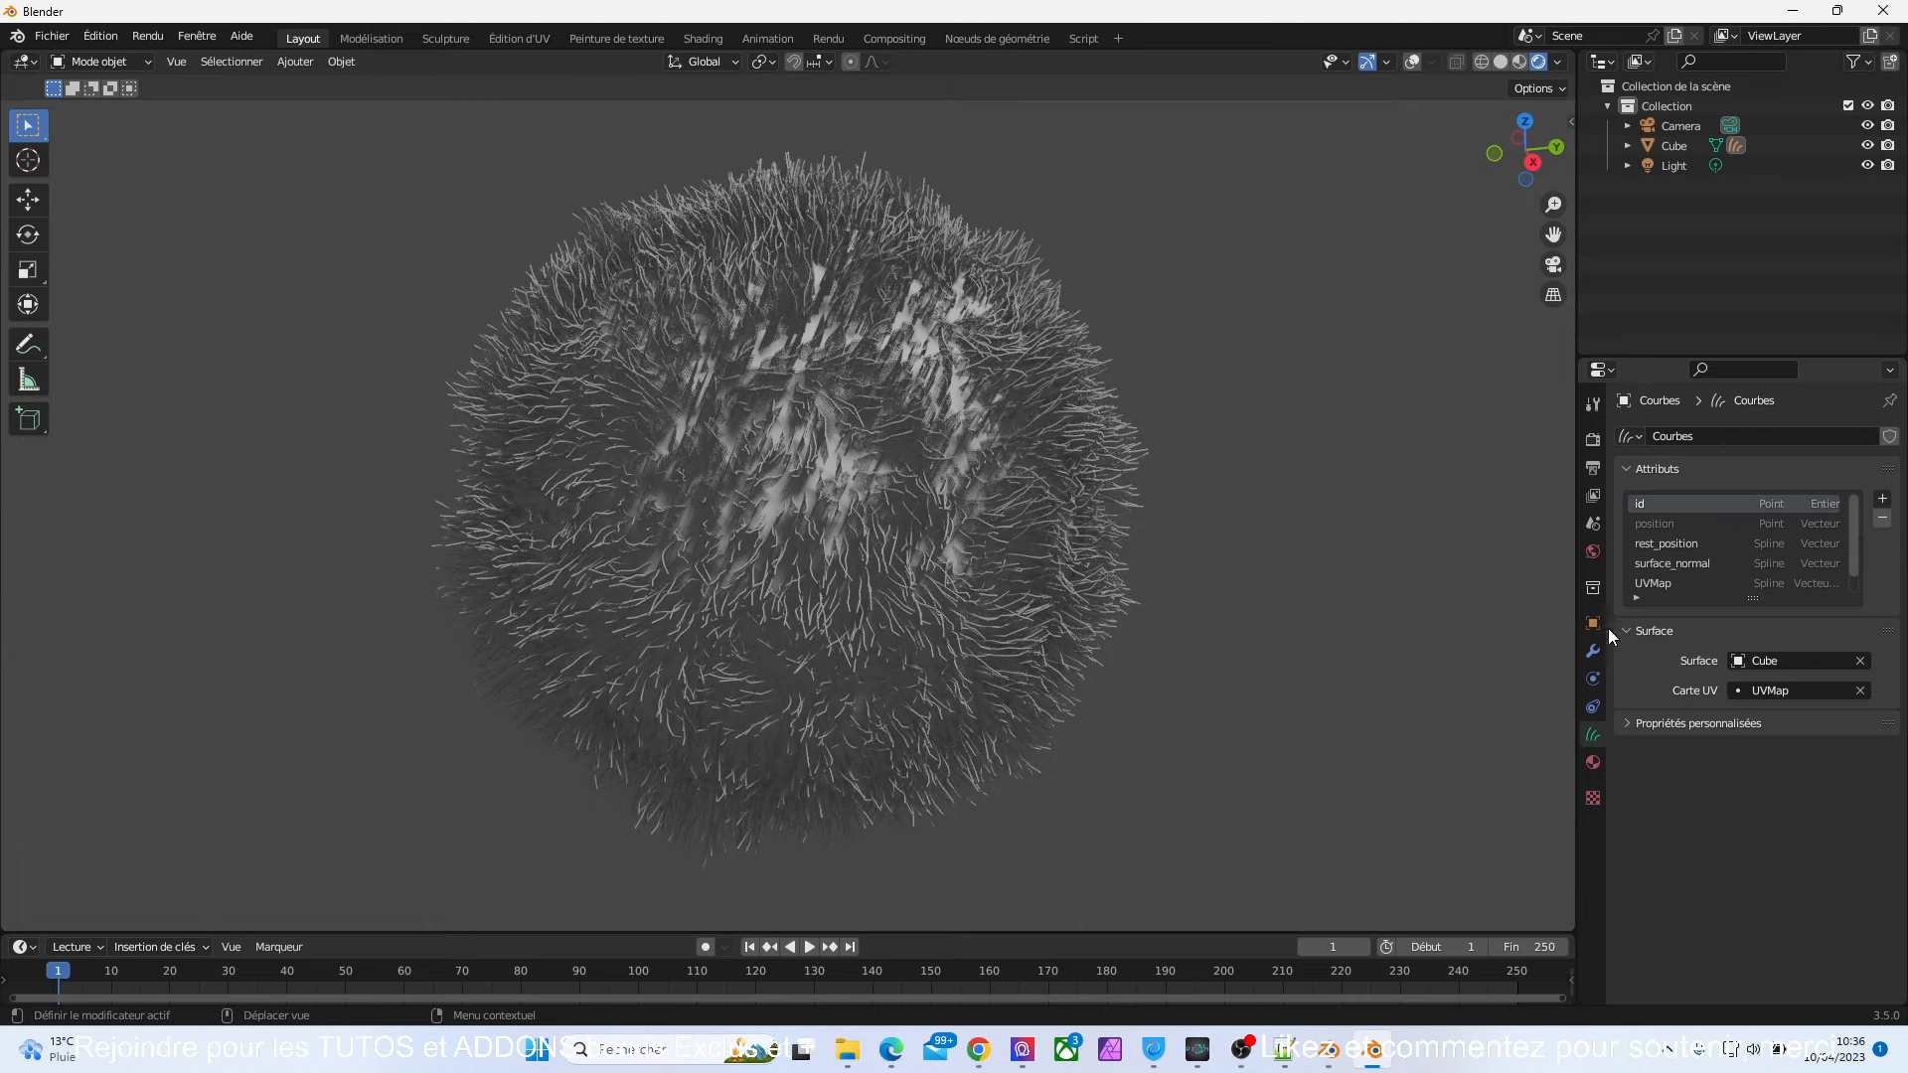
- Set the Distance of the fur's Frizz Hair Curves modifier to 0 m
{"action": "left_click", "coordinate": [1590, 652]}
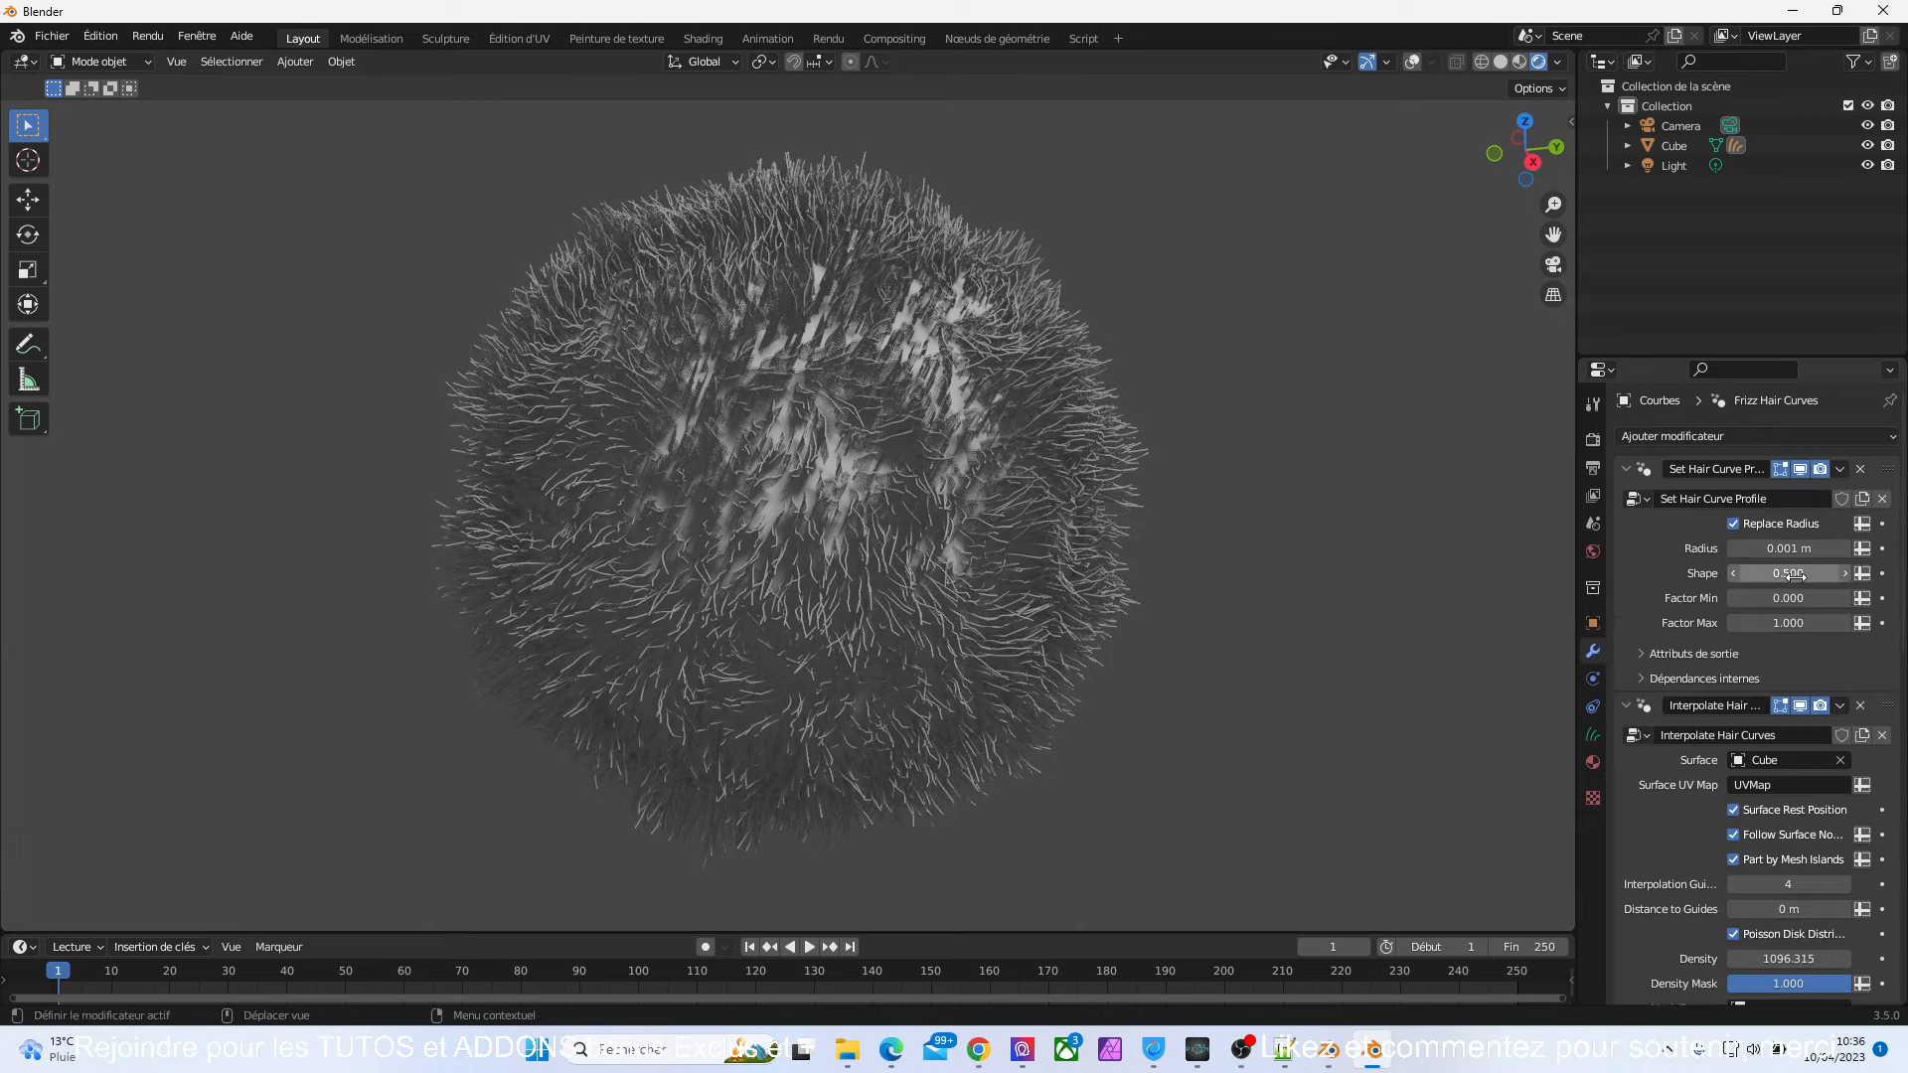
{"action": "scroll", "coordinate": [1759, 696], "scroll_direction": "down", "scroll_amount": 4}
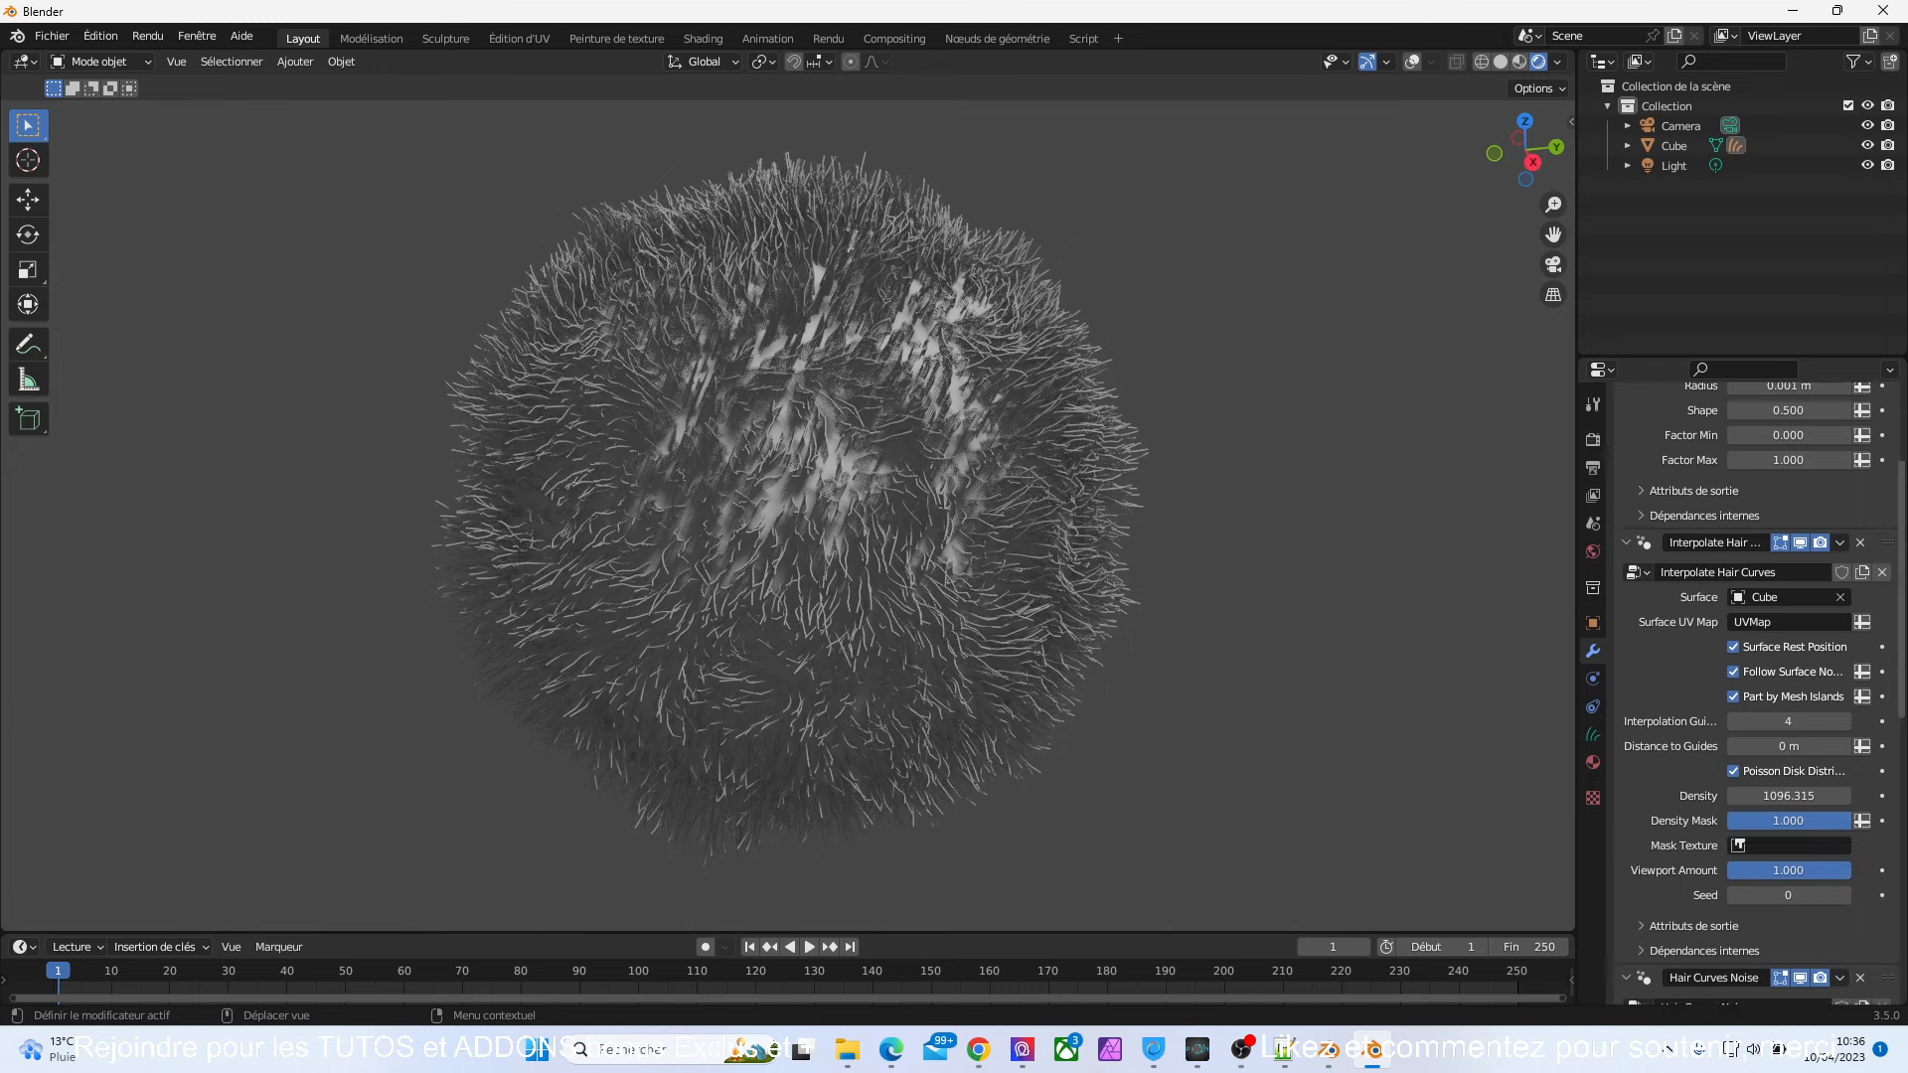
{"action": "scroll", "coordinate": [1758, 696], "scroll_direction": "down", "scroll_amount": 11}
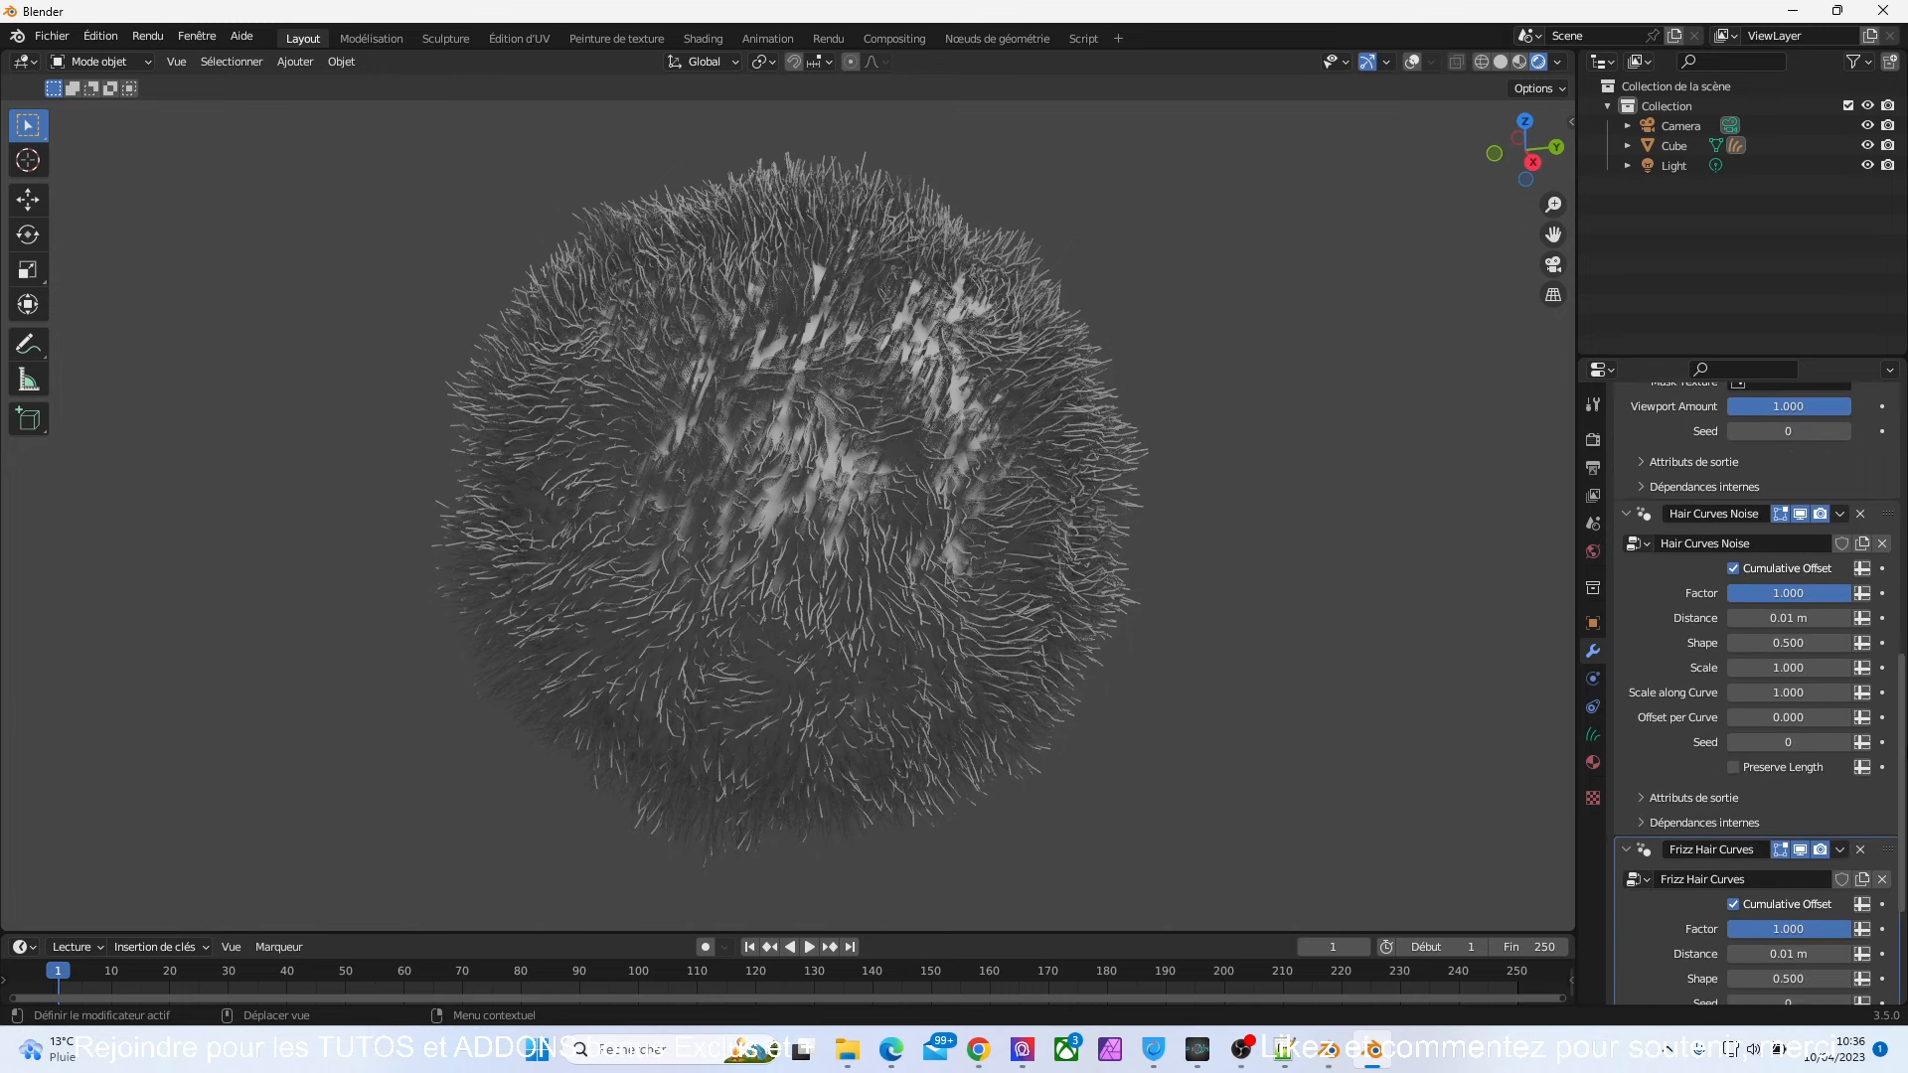
{"action": "scroll", "coordinate": [1679, 902], "scroll_direction": "down", "scroll_amount": 5}
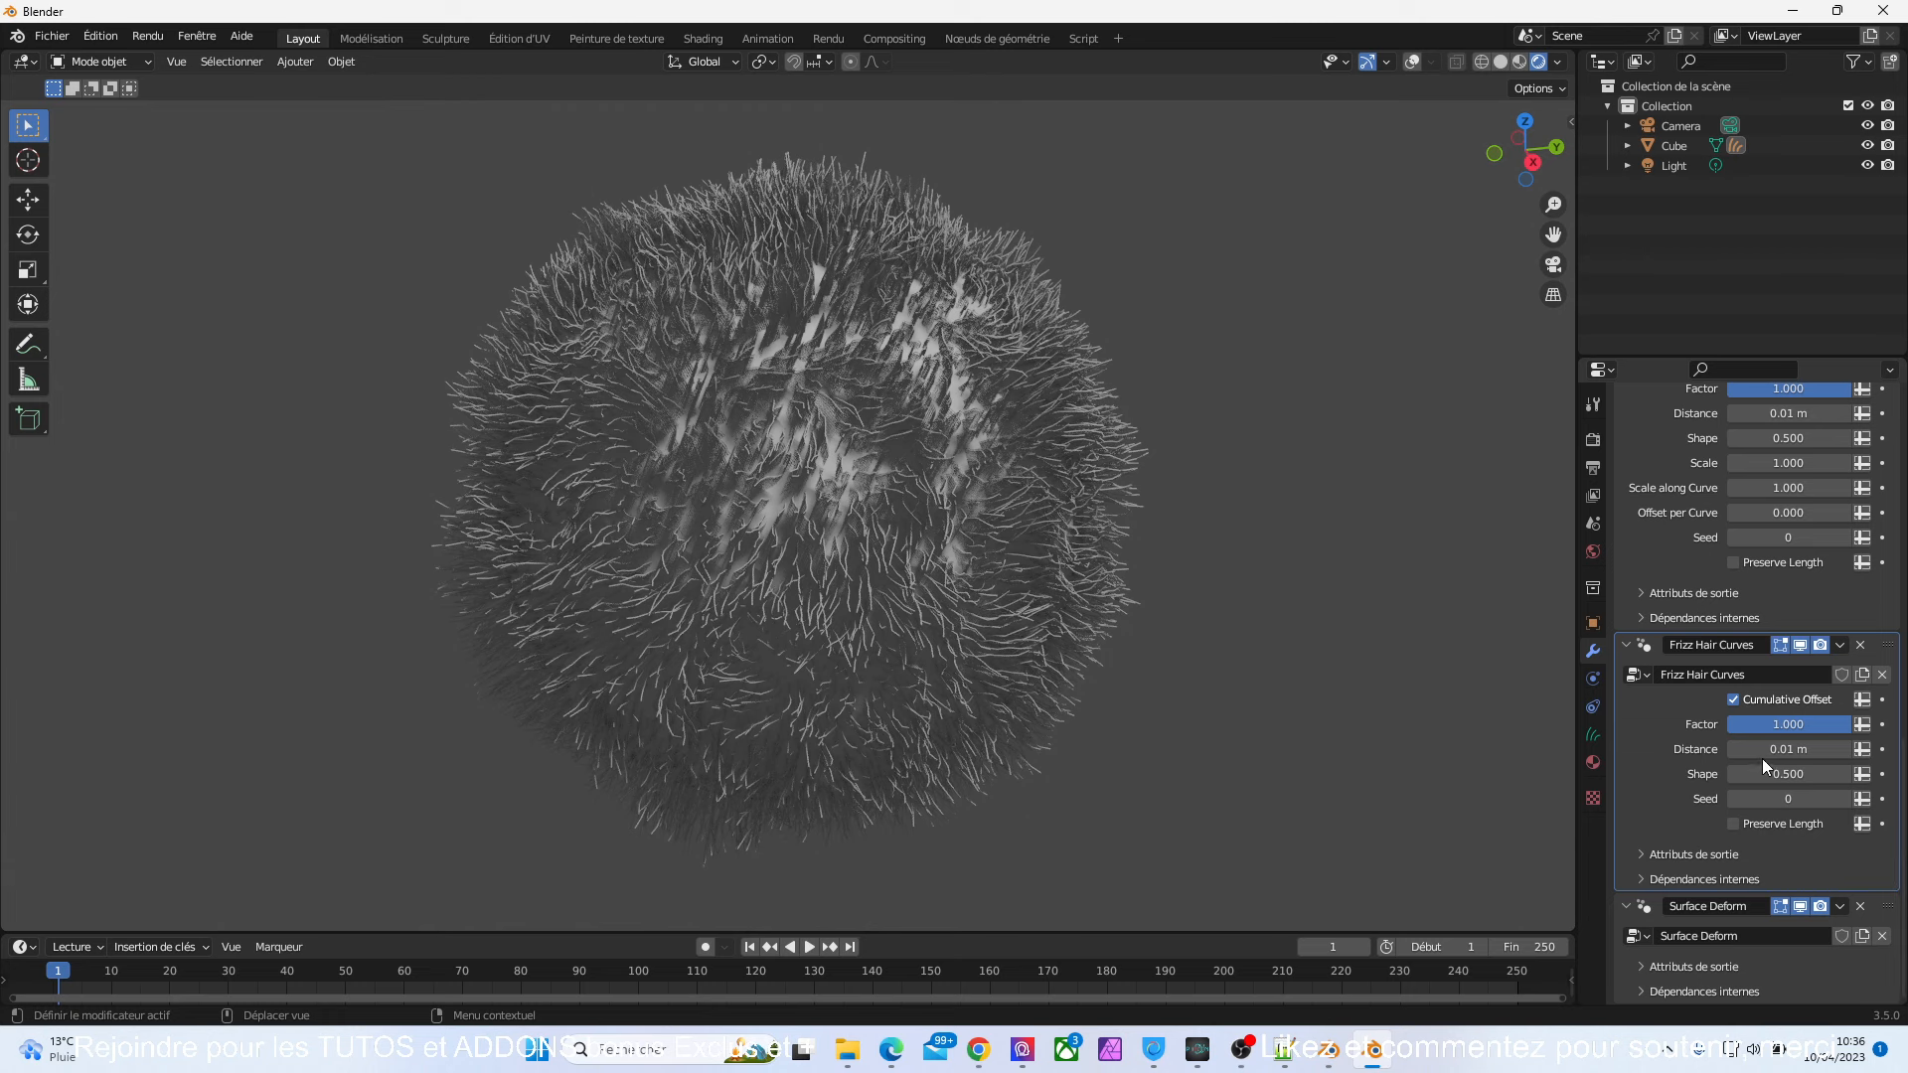
{"action": "mouse_move", "coordinate": [1763, 750]}
{"action": "left_mouse_down"}
{"action": "mouse_move", "coordinate": [1819, 750]}
{"action": "mouse_move", "coordinate": [1753, 750]}
{"action": "left_mouse_up"}
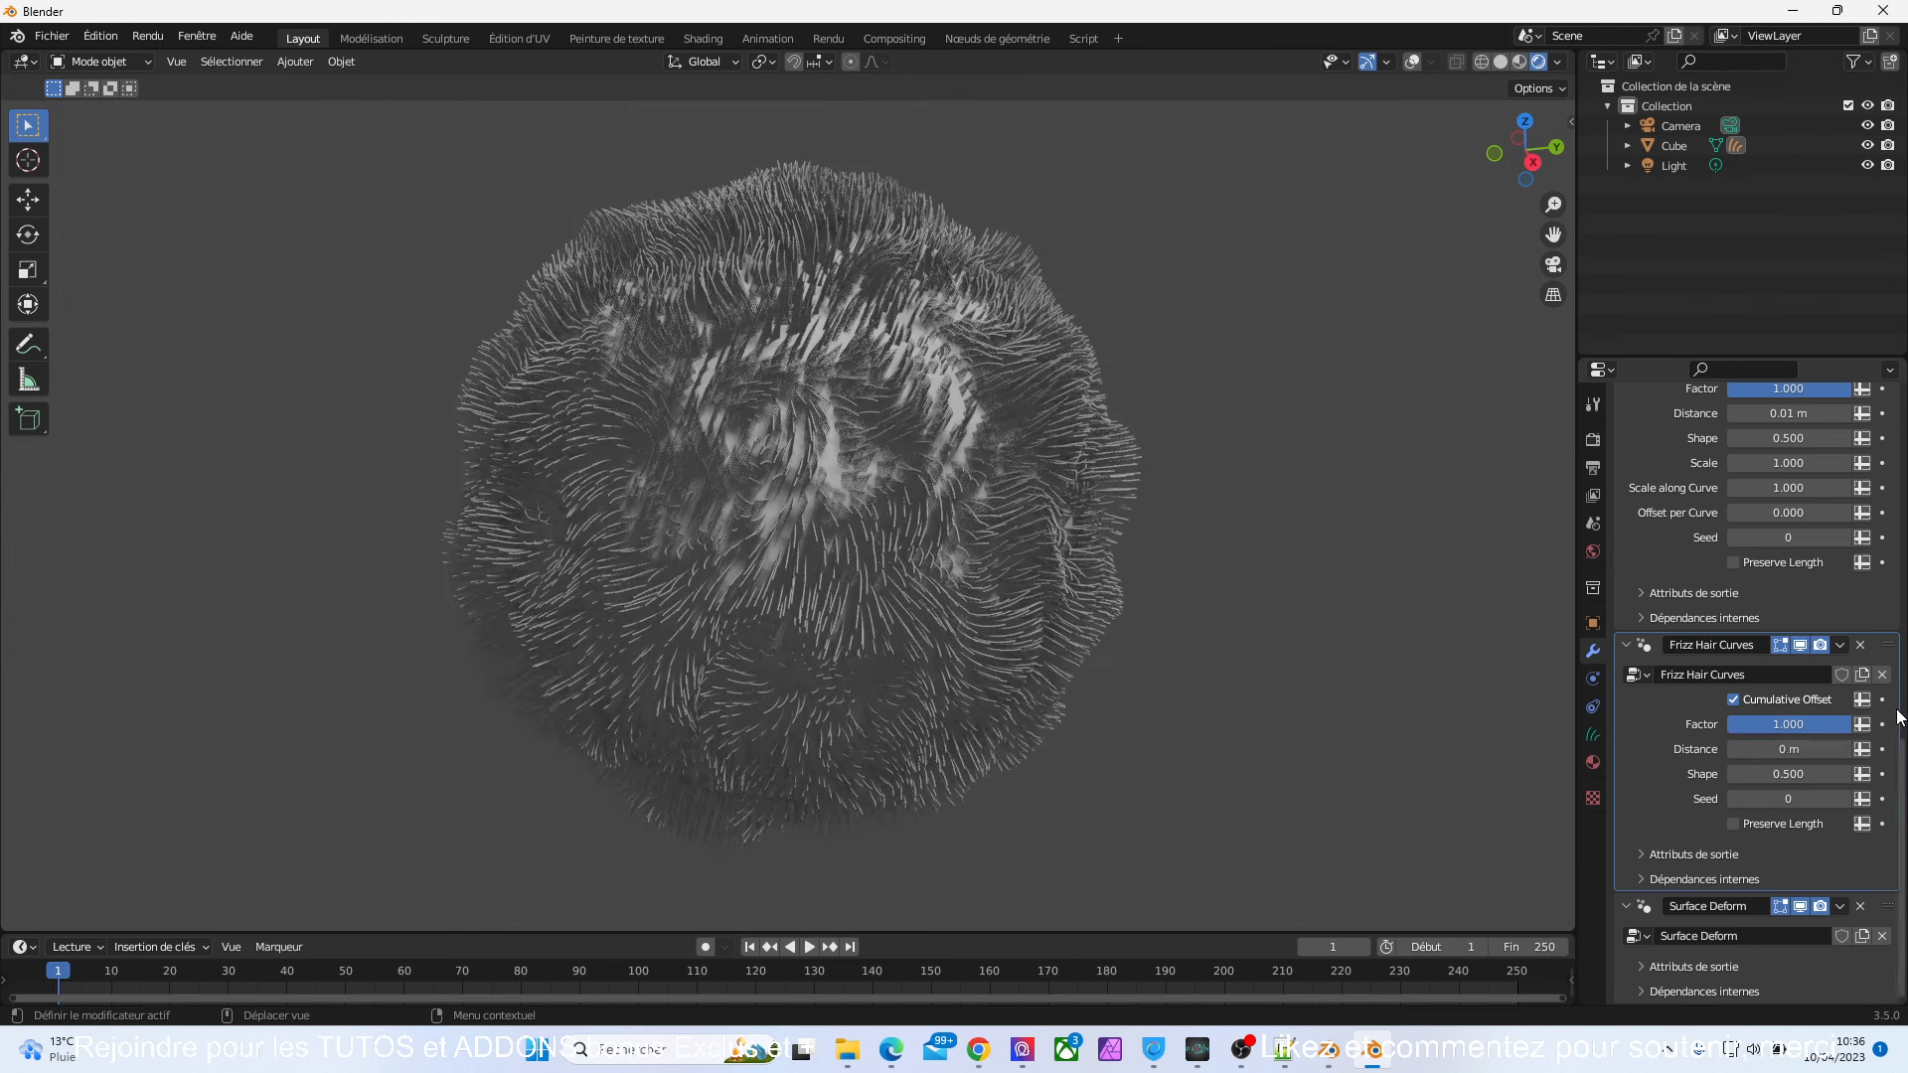
- Try Hair Curves Noise distances of 0 m and 0.02 m, and set the Distance back to 0.01 m
{"action": "scroll", "coordinate": [1892, 715], "scroll_direction": "up", "scroll_amount": 5}
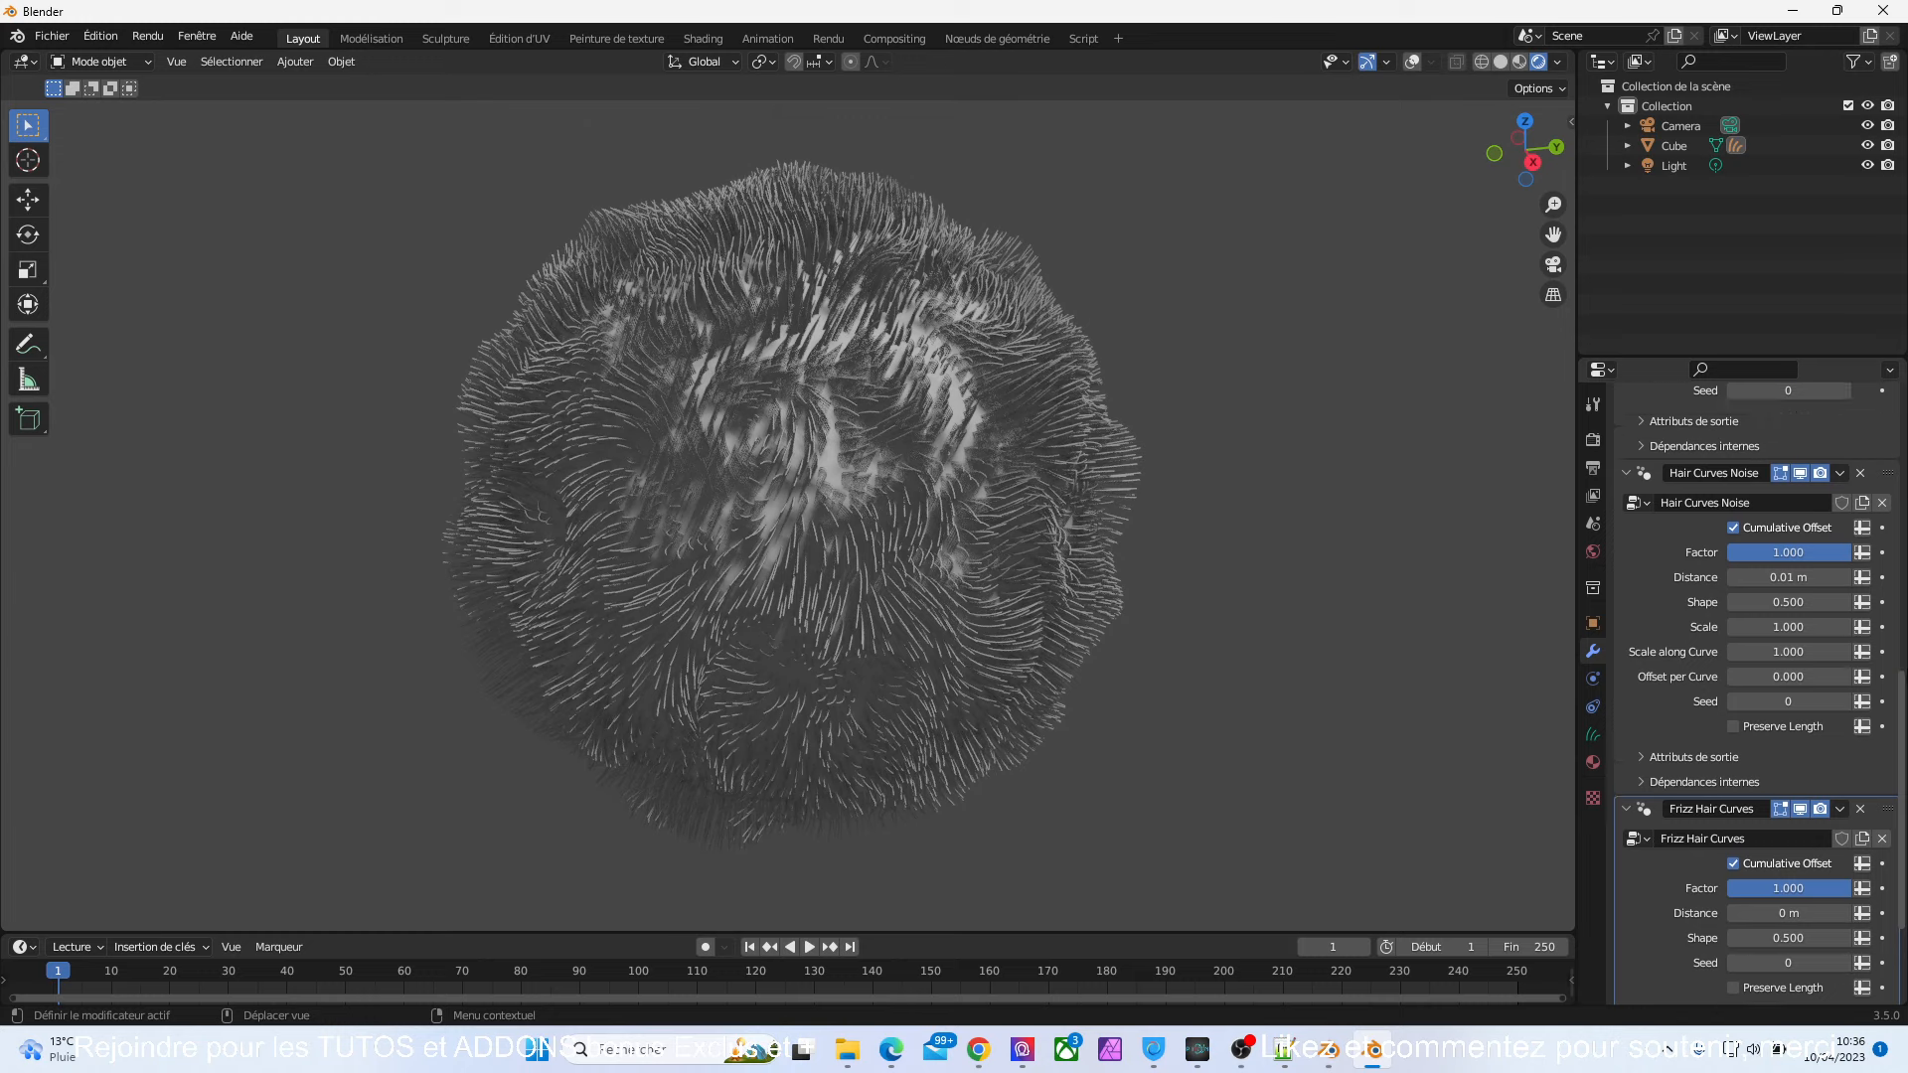
{"action": "scroll", "coordinate": [1893, 715], "scroll_direction": "up", "scroll_amount": 1}
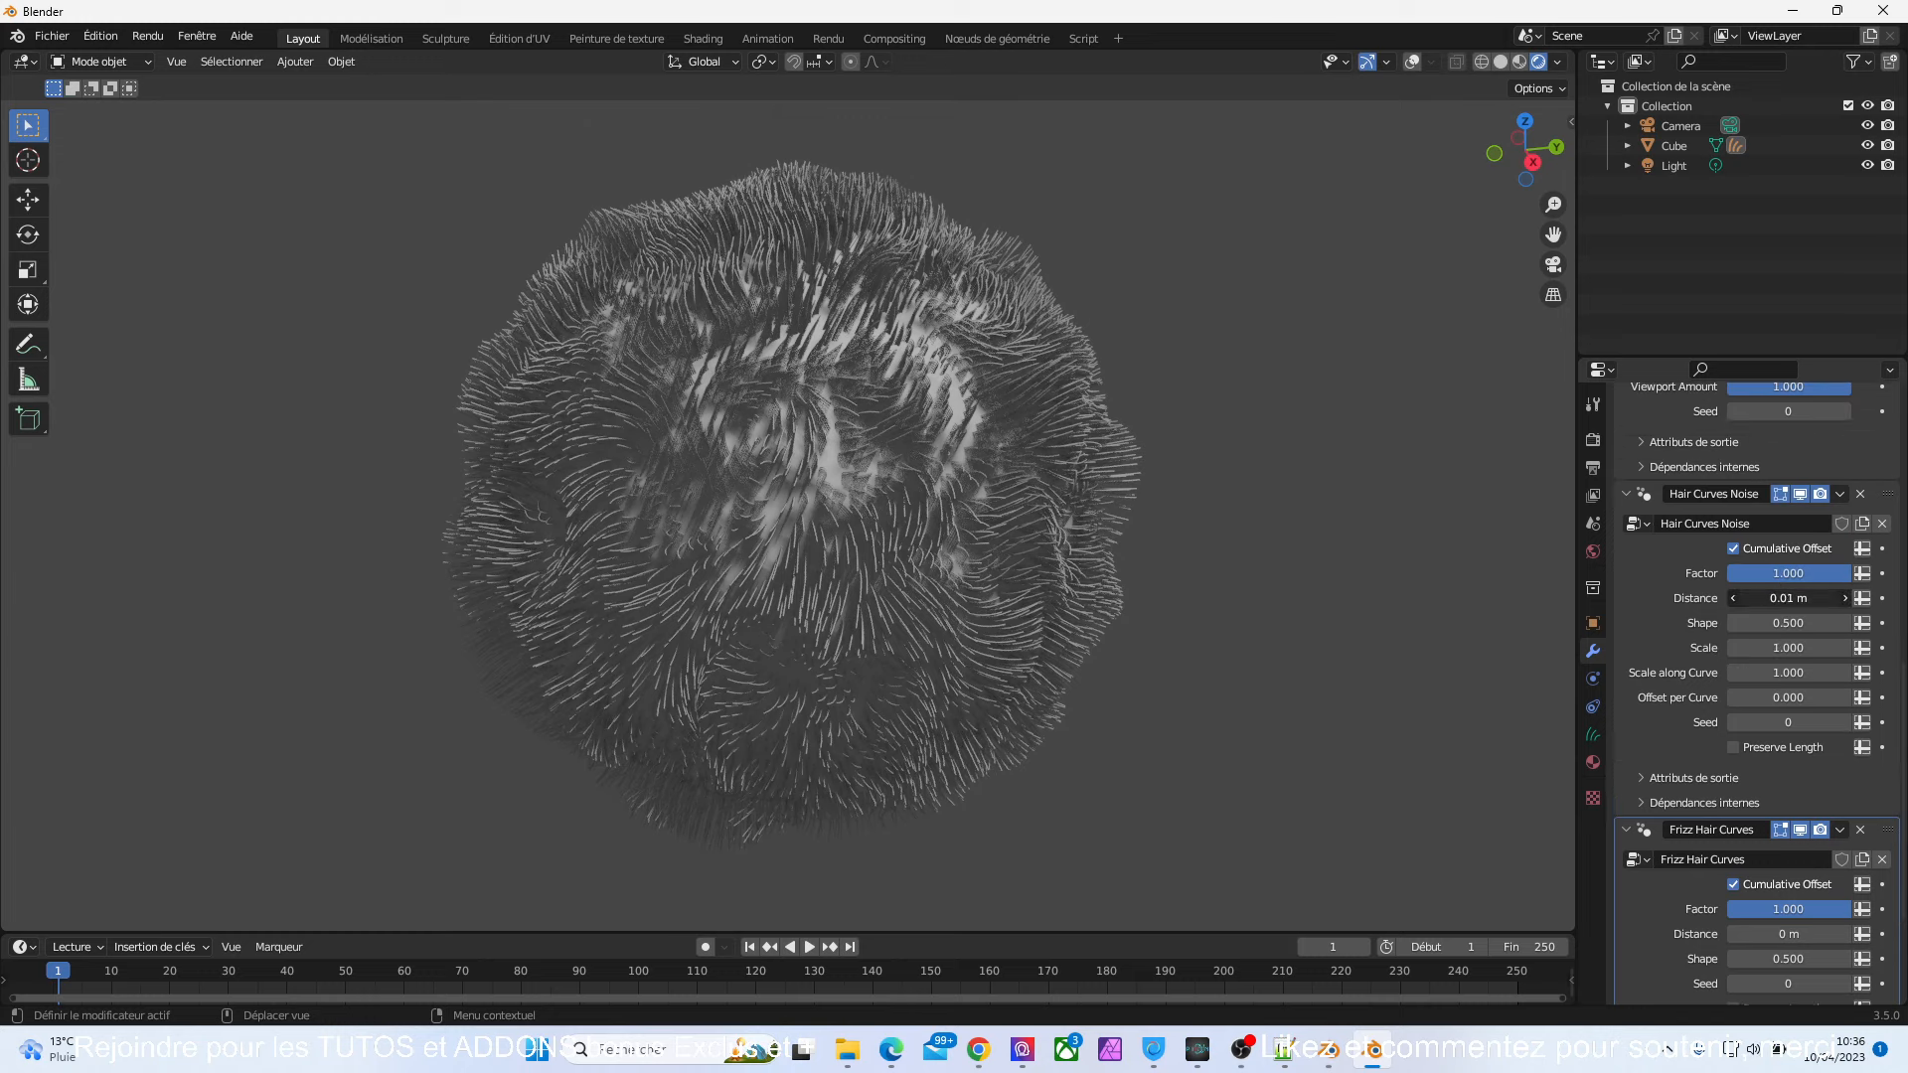
{"action": "mouse_move", "coordinate": [1788, 598]}
{"action": "left_mouse_down"}
{"action": "mouse_move", "coordinate": [1818, 598]}
{"action": "mouse_move", "coordinate": [1778, 597]}
{"action": "left_mouse_up"}
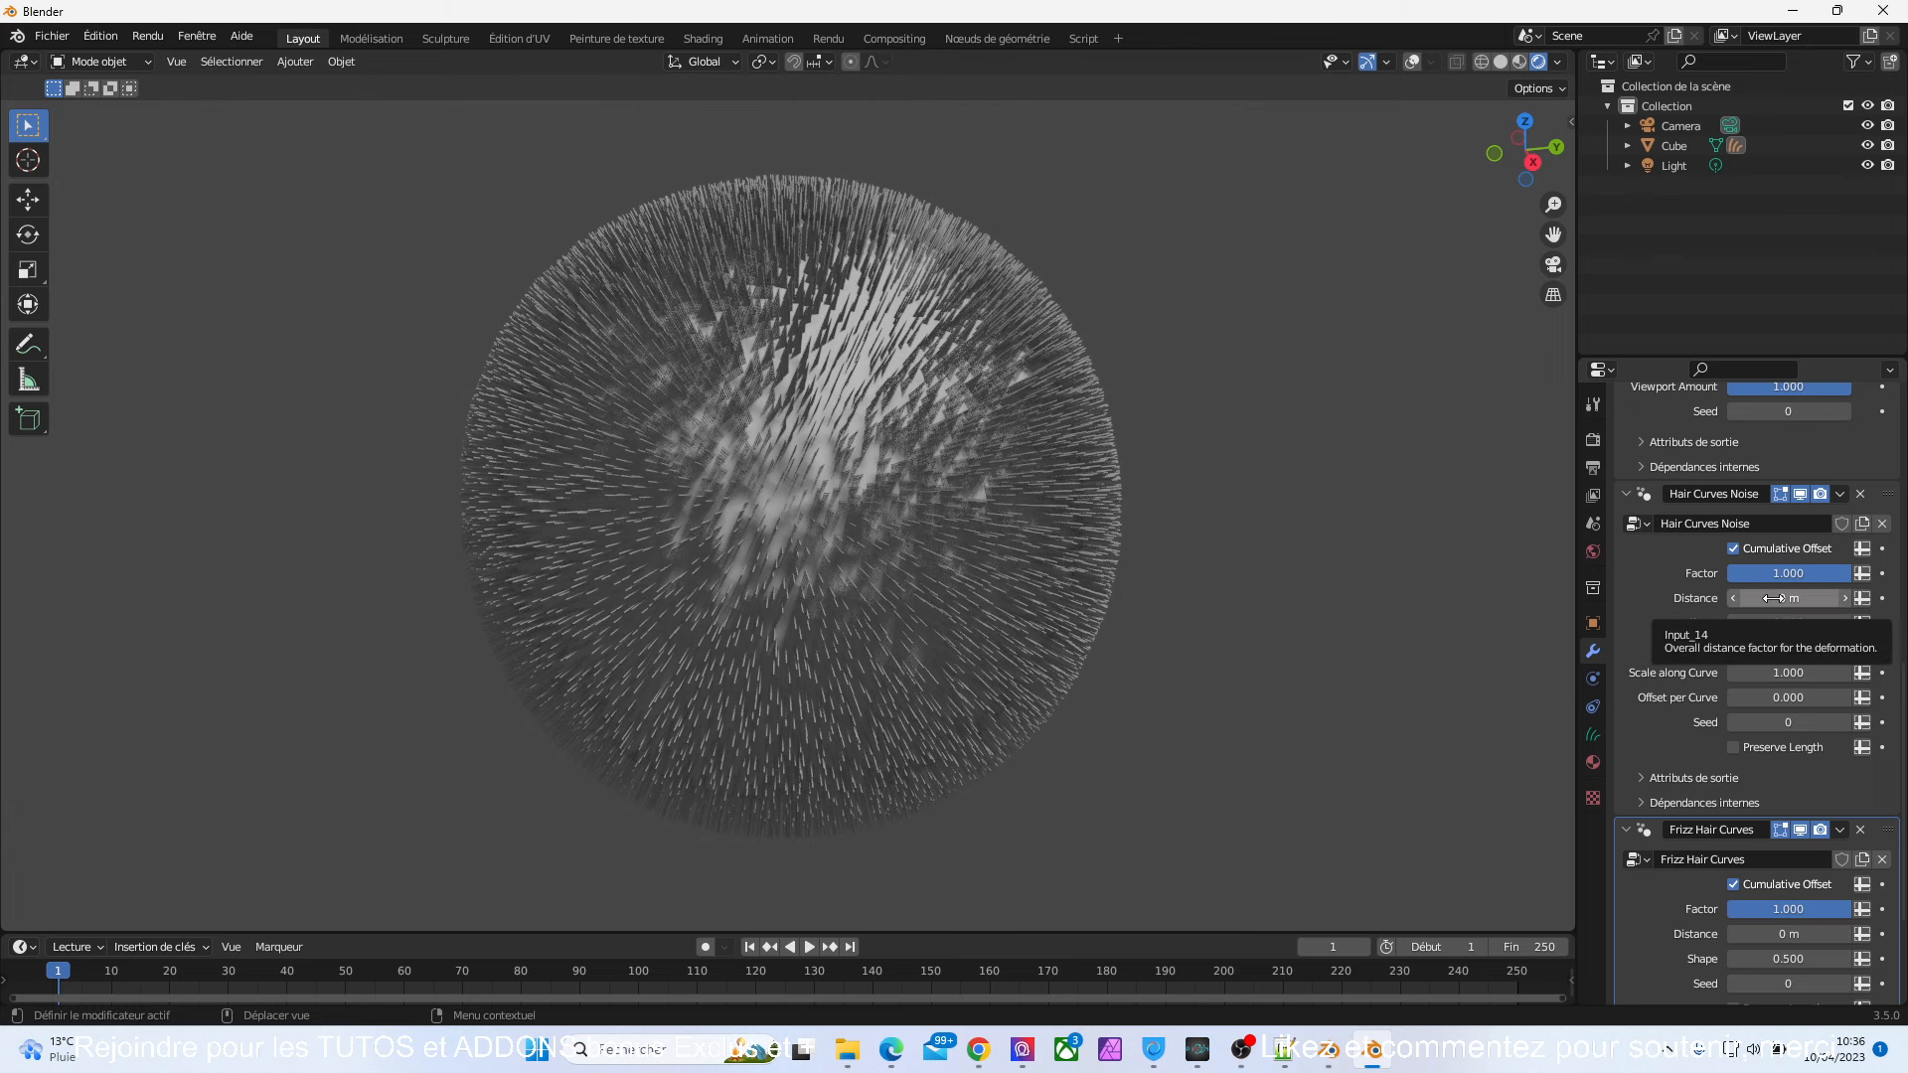
{"action": "left_click", "coordinate": [1844, 598]}
{"action": "left_click", "coordinate": [1844, 598]}
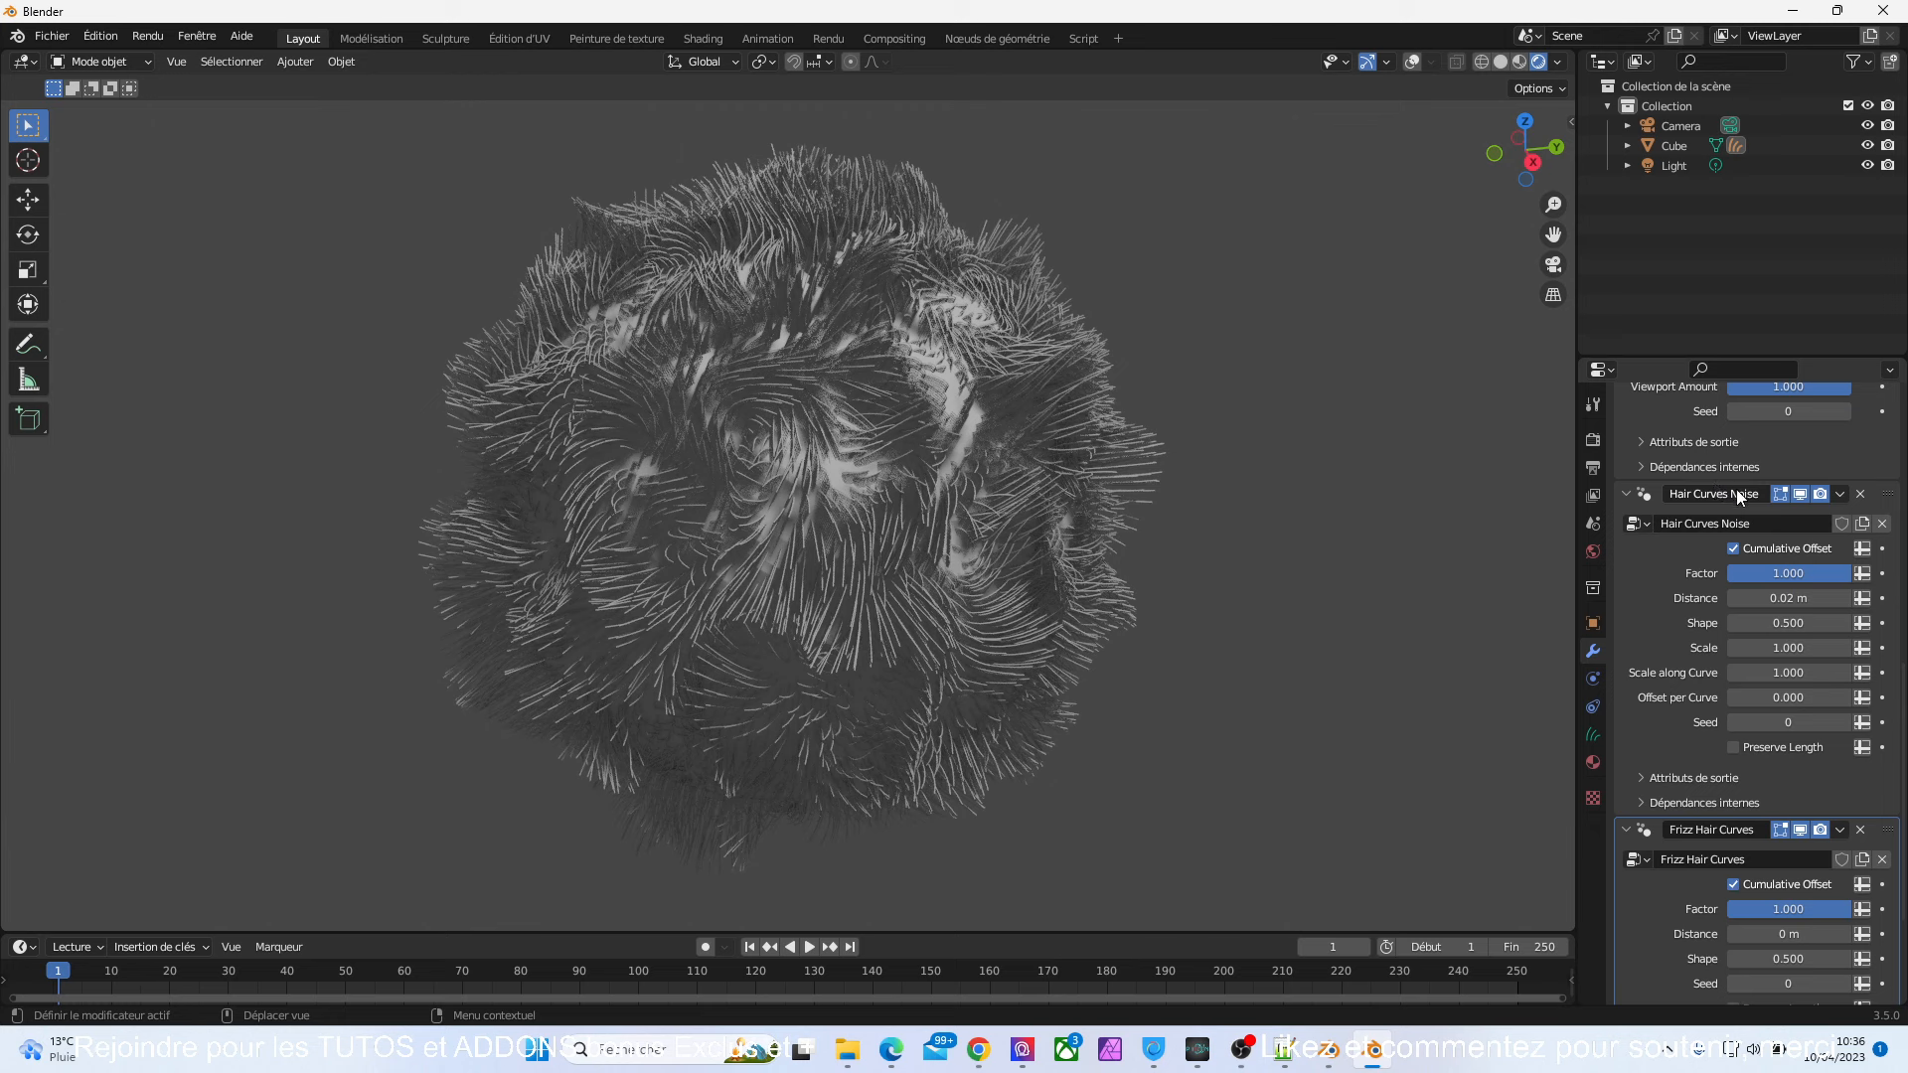
{"action": "left_click", "coordinate": [1733, 599]}
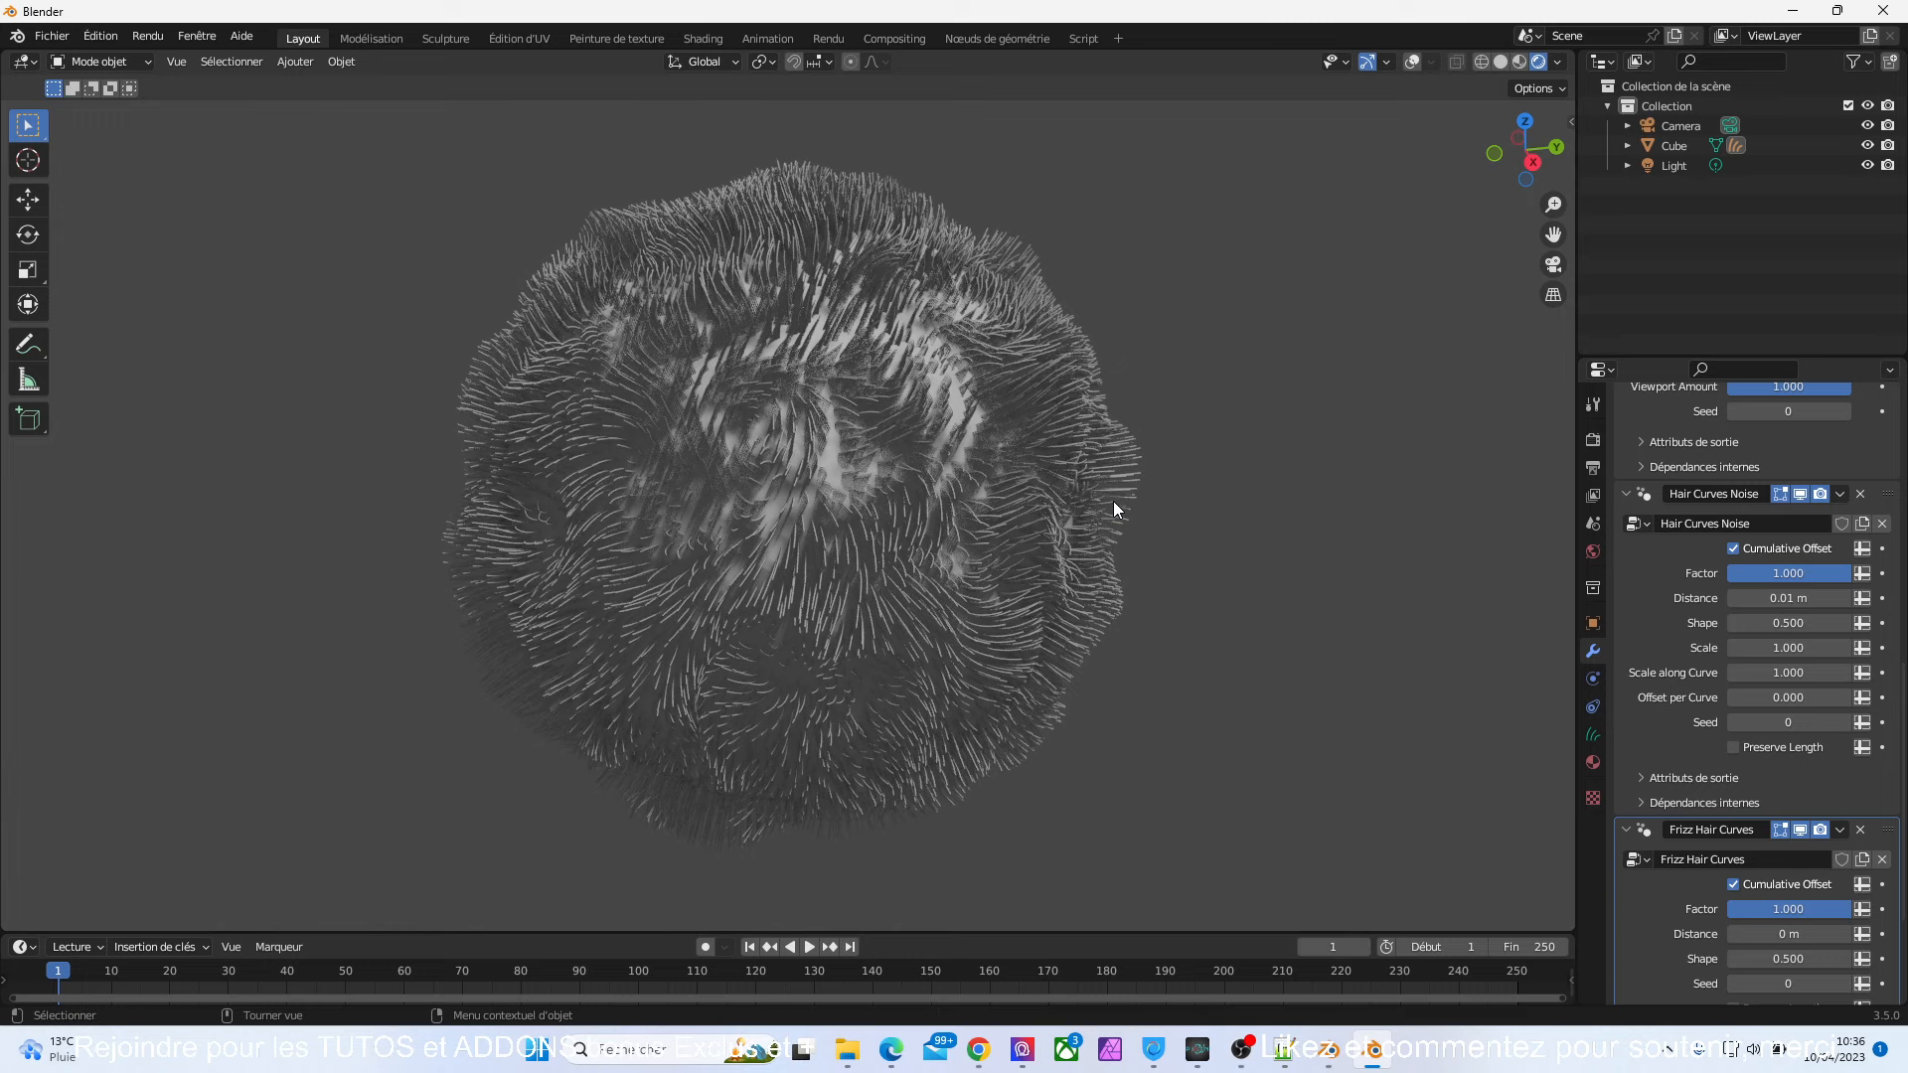
- Try adjusting the hair thickness and Factor Max in the Set Hair Curve Profile modifier, undoing the thickness change
{"action": "left_click_drag", "start_coordinate": [1904, 707], "coordinate": [1904, 520]}
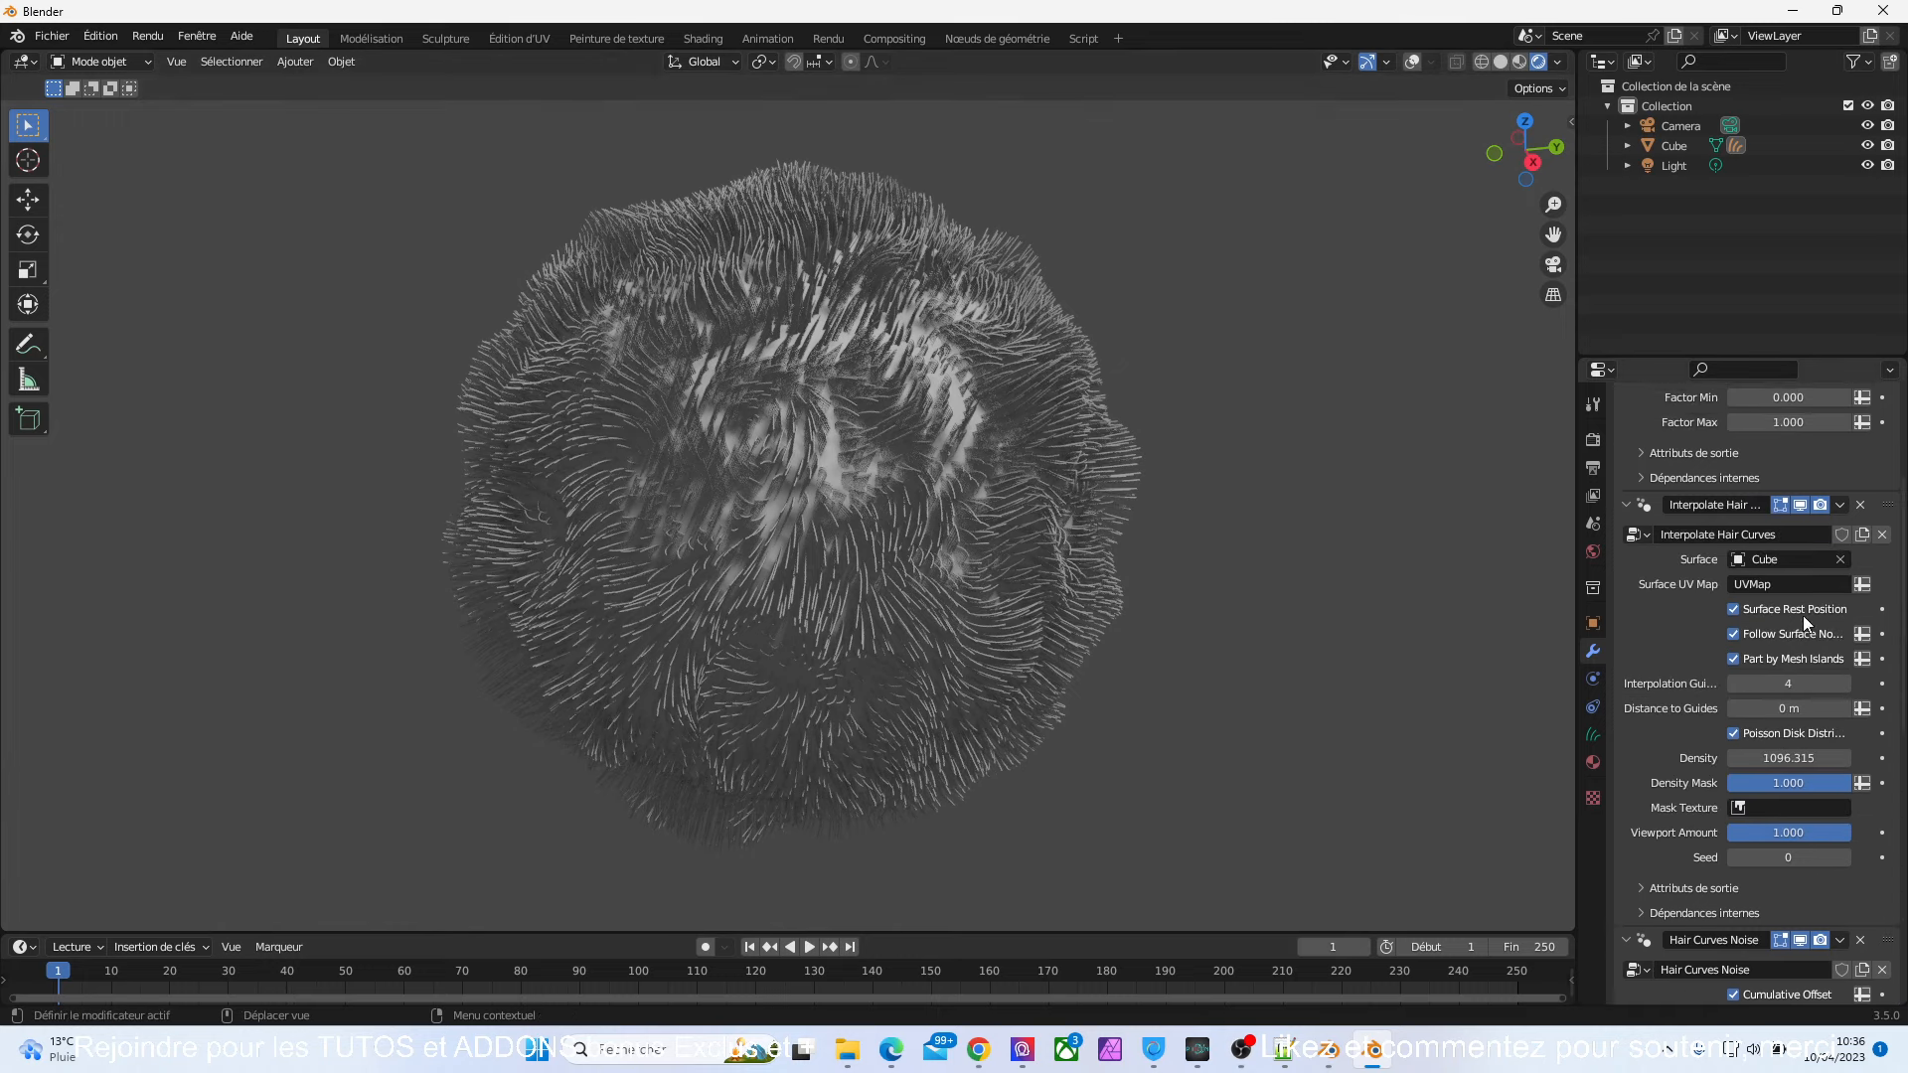
{"action": "scroll", "coordinate": [1788, 684], "scroll_direction": "up", "scroll_amount": 5}
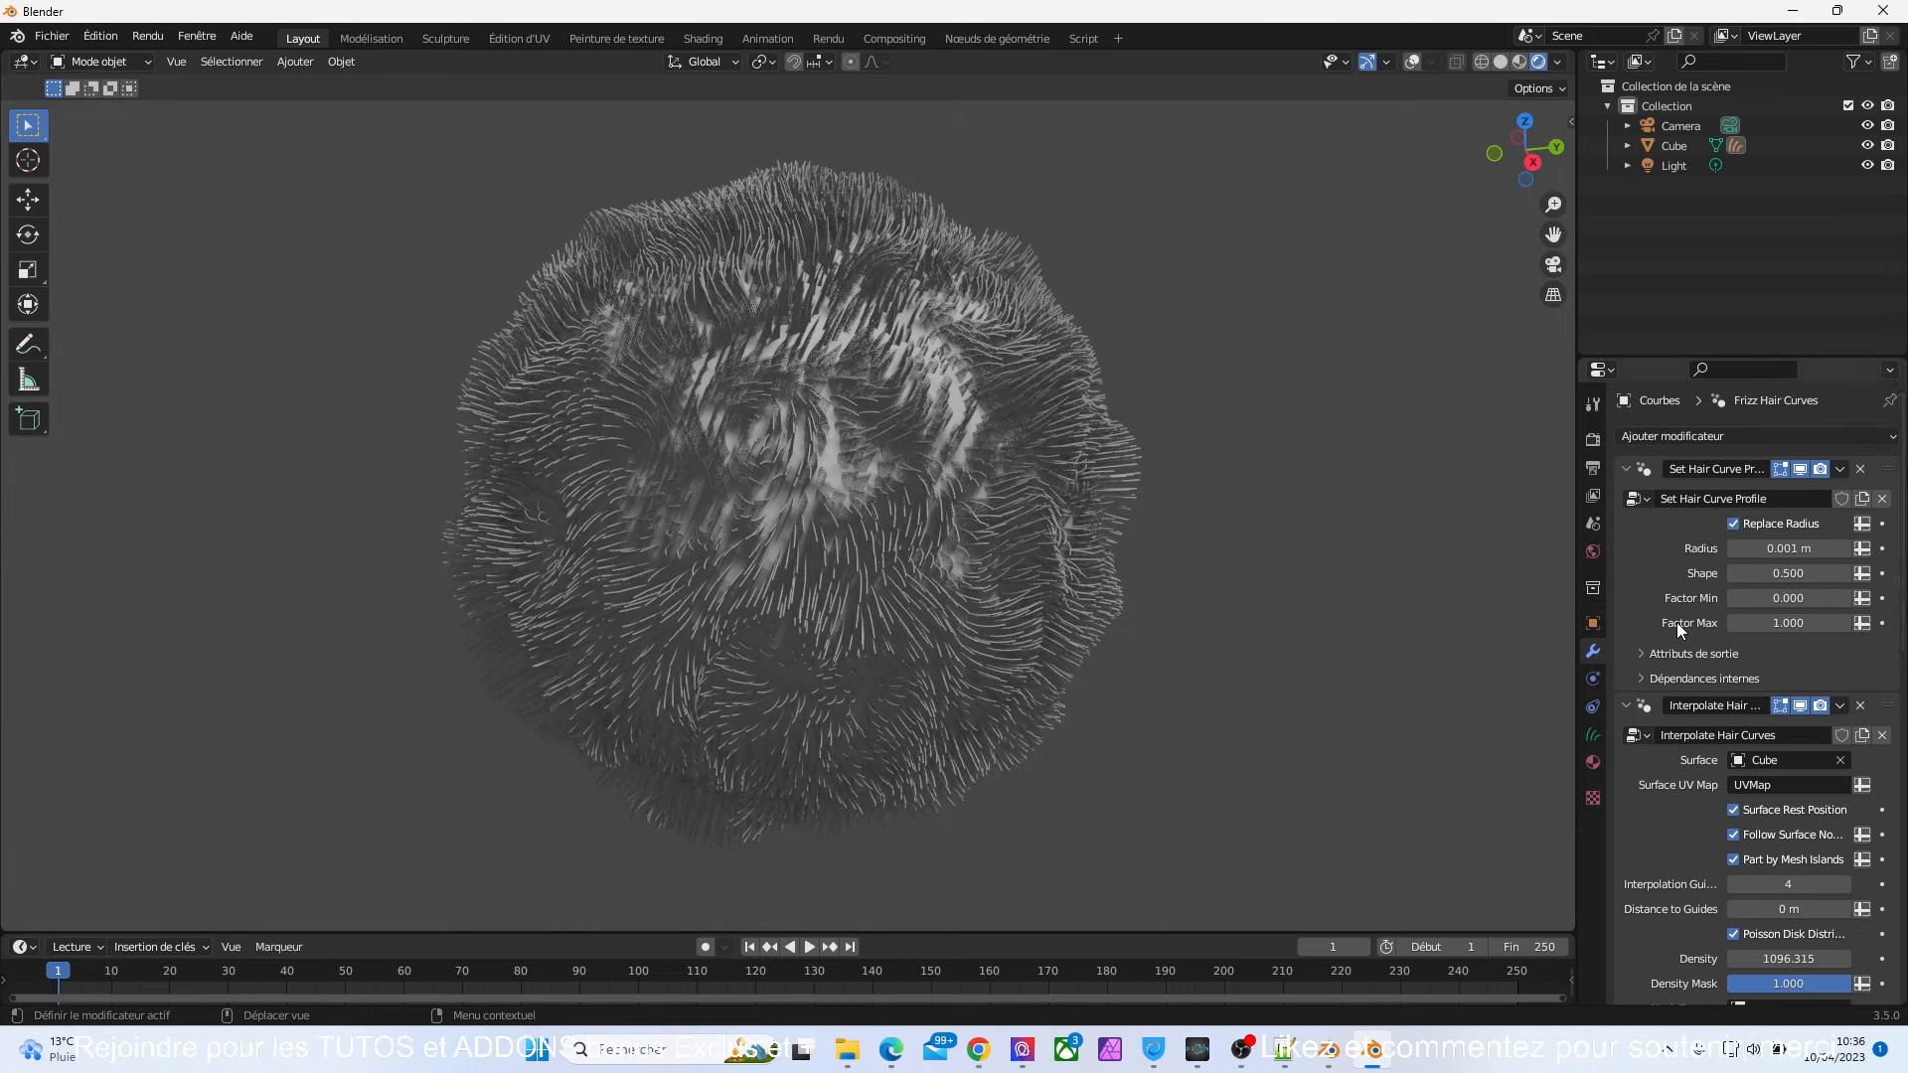
{"action": "mouse_move", "coordinate": [1786, 571]}
{"action": "left_mouse_down"}
{"action": "mouse_move", "coordinate": [1892, 571]}
{"action": "mouse_move", "coordinate": [1778, 548]}
{"action": "left_mouse_up"}
{"action": "key", "text": "ctrl+z"}
{"action": "left_click_drag", "start_coordinate": [1788, 623], "coordinate": [1824, 623]}
- Set the Hair Curves Noise modifier's Distance to 0.02 m, Shape to 0.370 and Scale to 2.360
{"action": "scroll", "coordinate": [1810, 766], "scroll_direction": "down", "scroll_amount": 10}
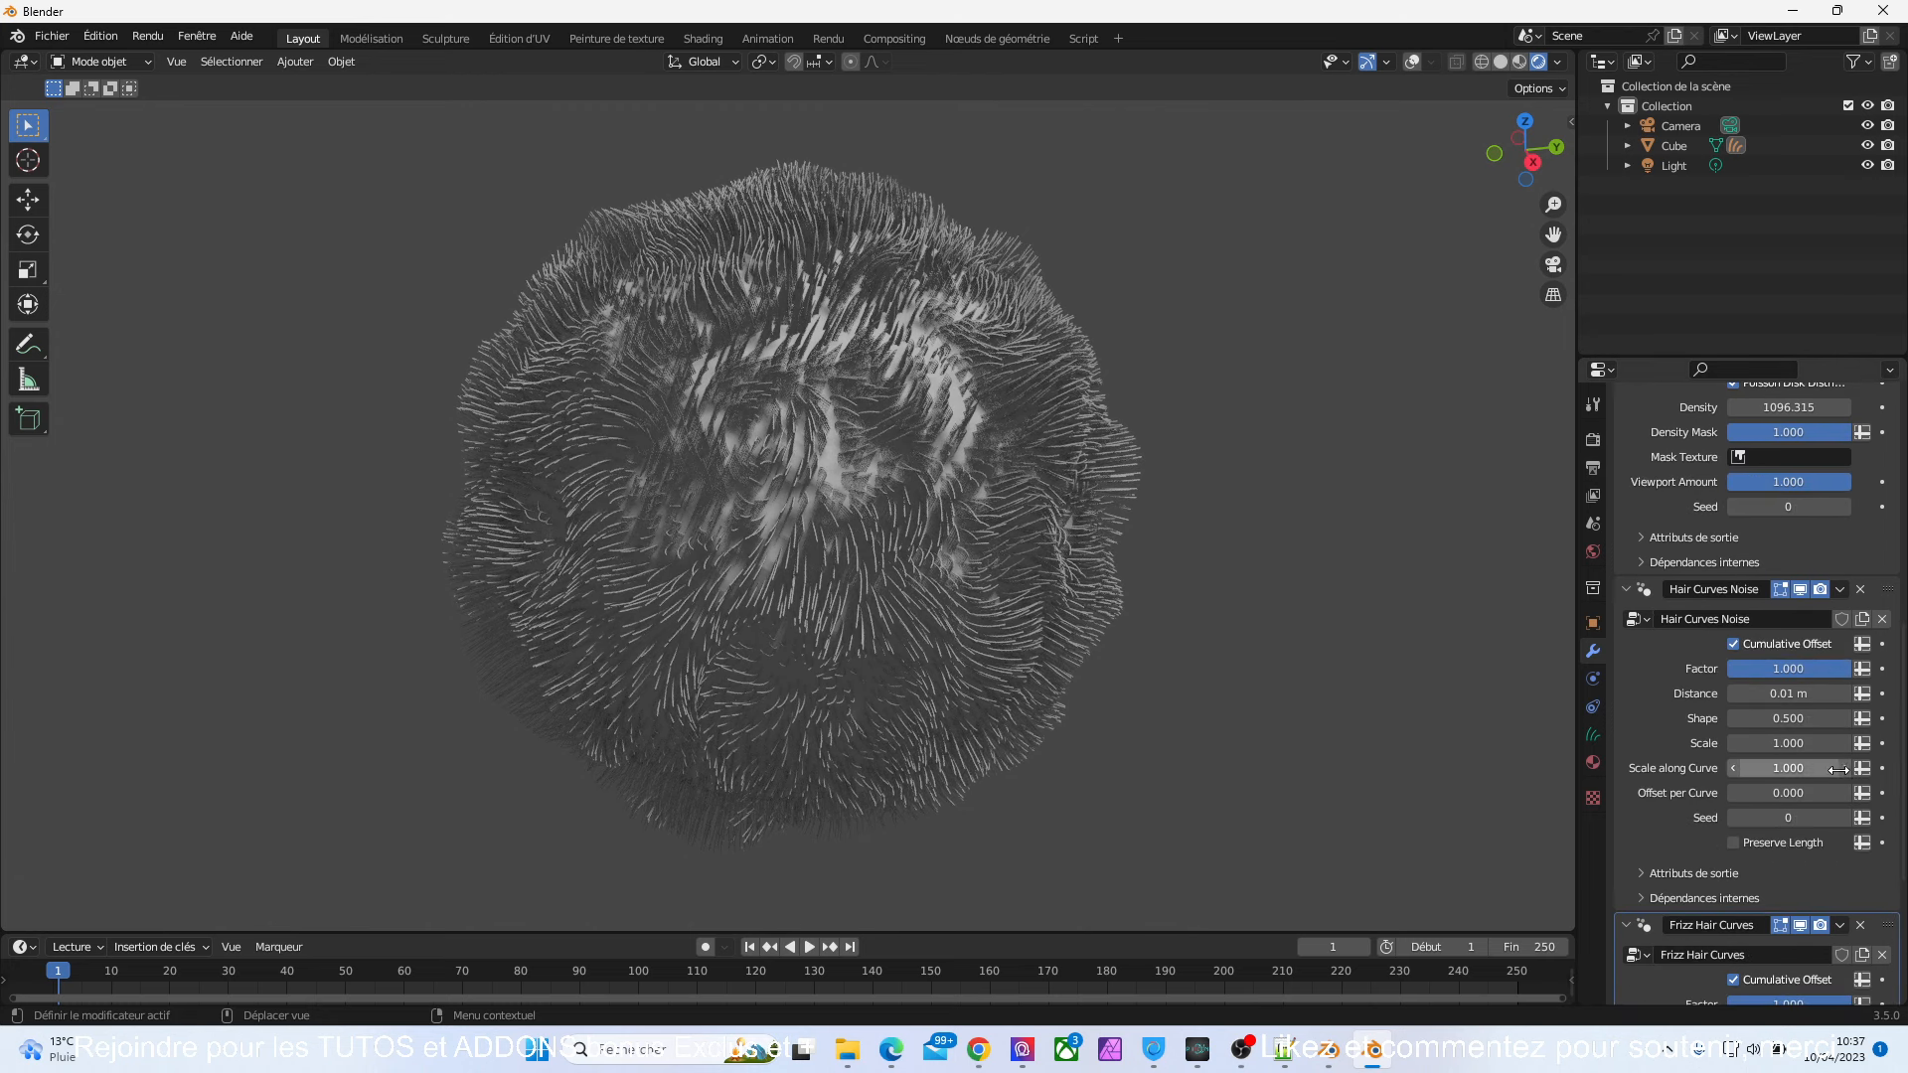
{"action": "left_click_drag", "start_coordinate": [1828, 746], "coordinate": [1802, 695]}
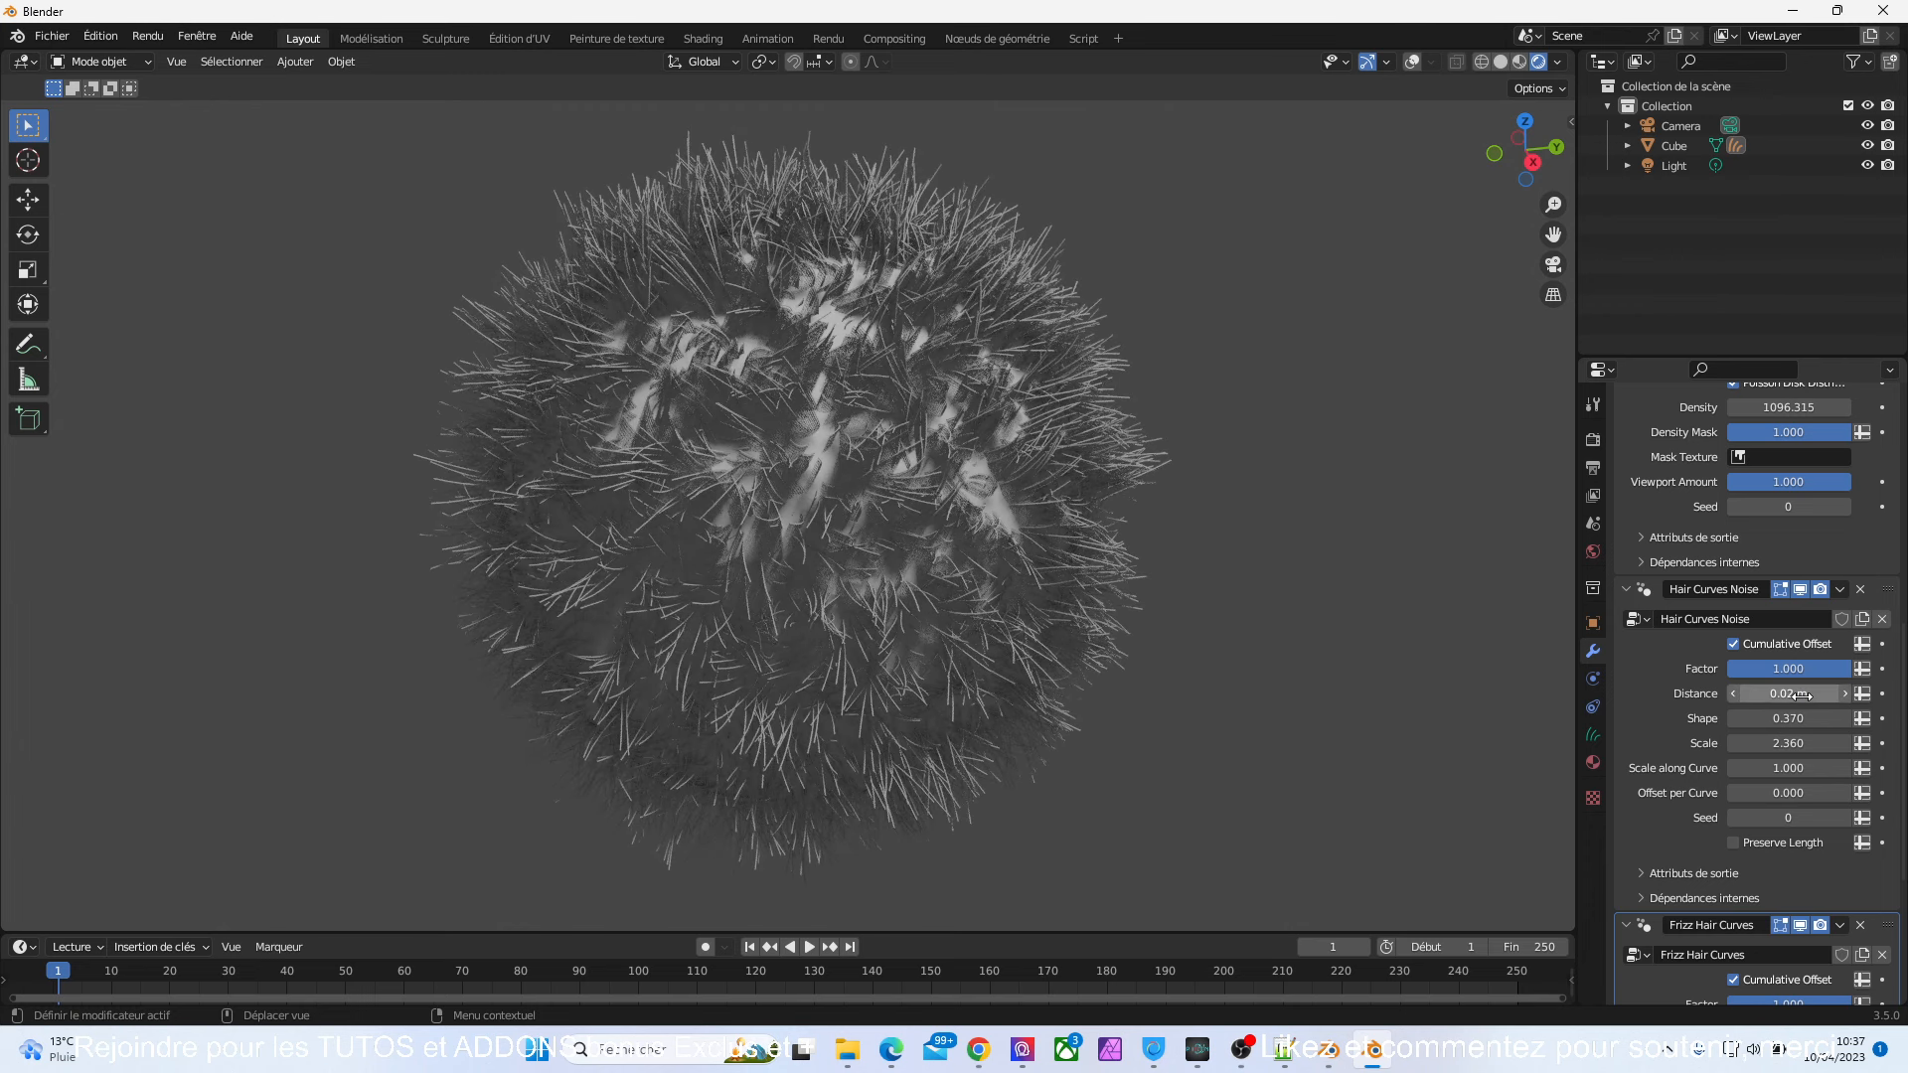